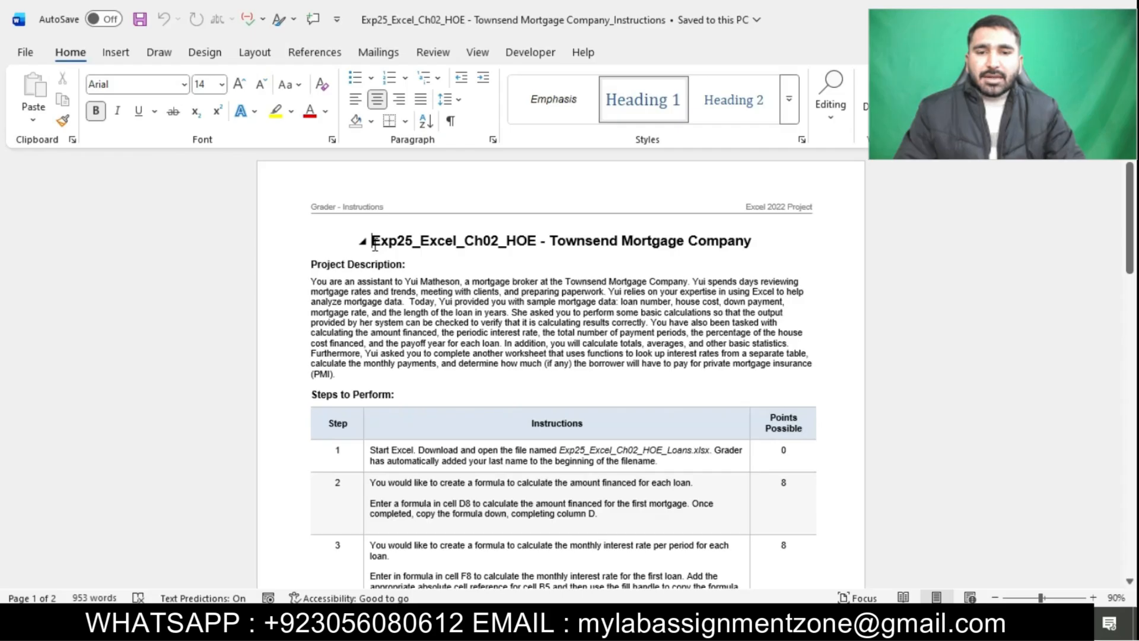
Highlight the document title "Exp25_Excel_Ch02_HOE - Townsend Mortgage Company" in turquoise
{"action": "left_click_drag", "start_coordinate": [373, 240], "coordinate": [756, 234]}
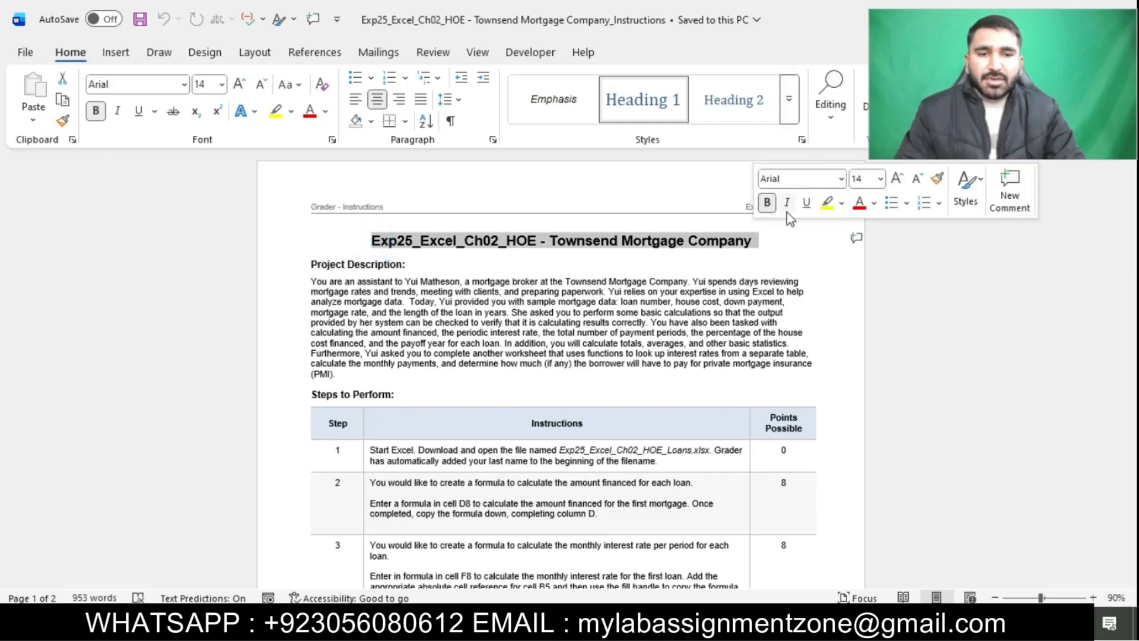
{"action": "left_click", "coordinate": [842, 205]}
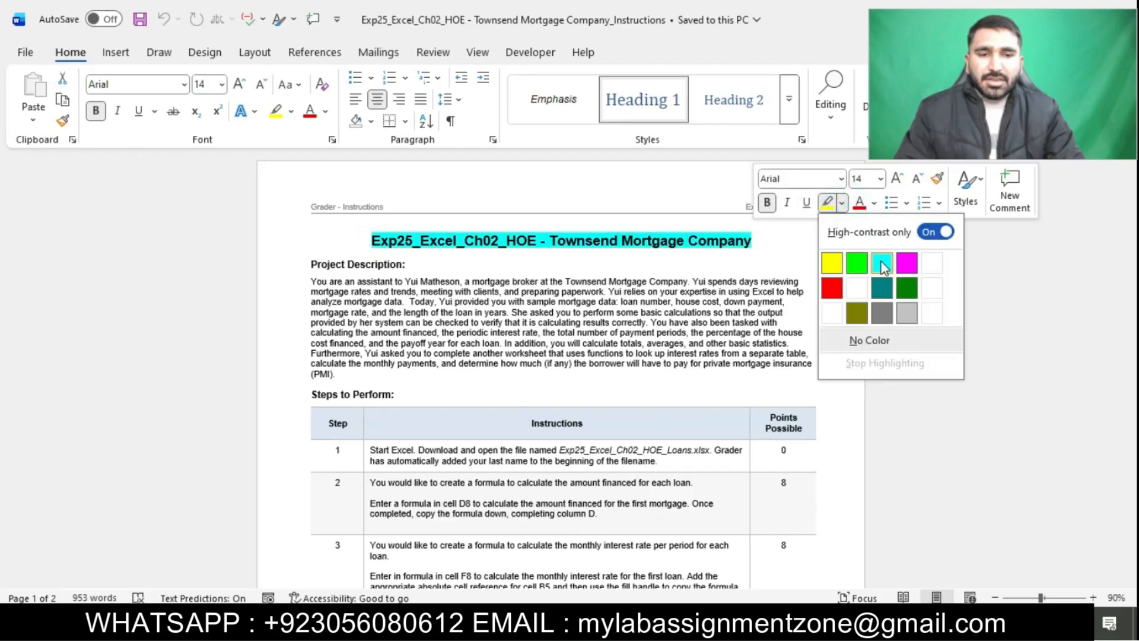
{"action": "left_click", "coordinate": [881, 261]}
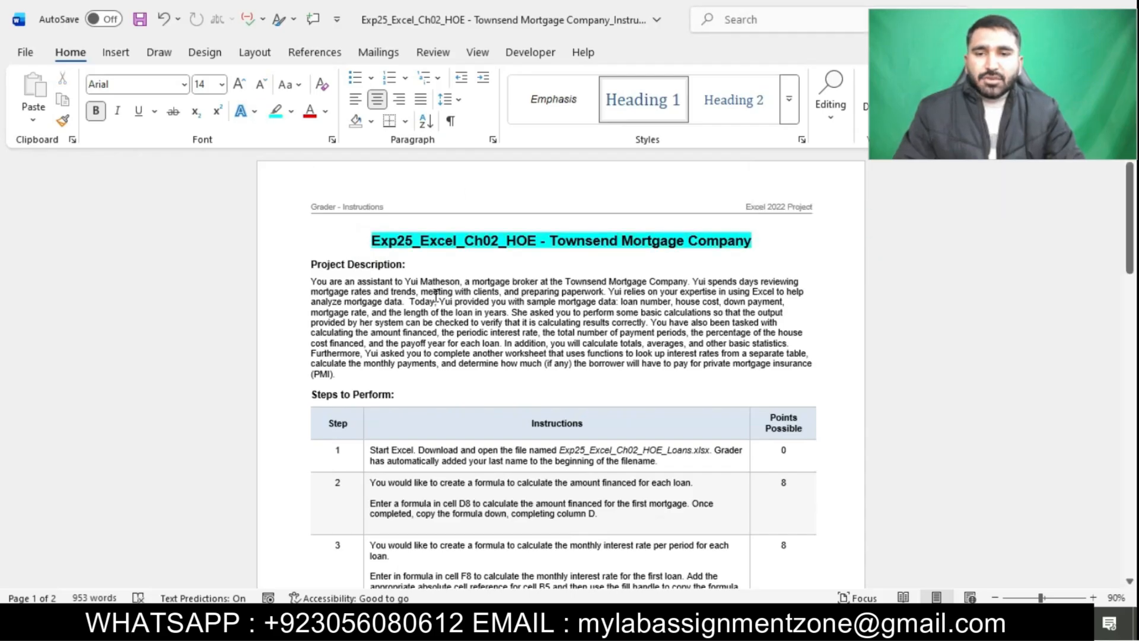
Try highlighting all rows of the instruction table, undo it, and set their font size to 12 instead
{"action": "scroll", "coordinate": [436, 295], "scroll_direction": "up", "scroll_amount": 1}
{"action": "scroll", "coordinate": [436, 295], "scroll_direction": "up", "scroll_amount": 4}
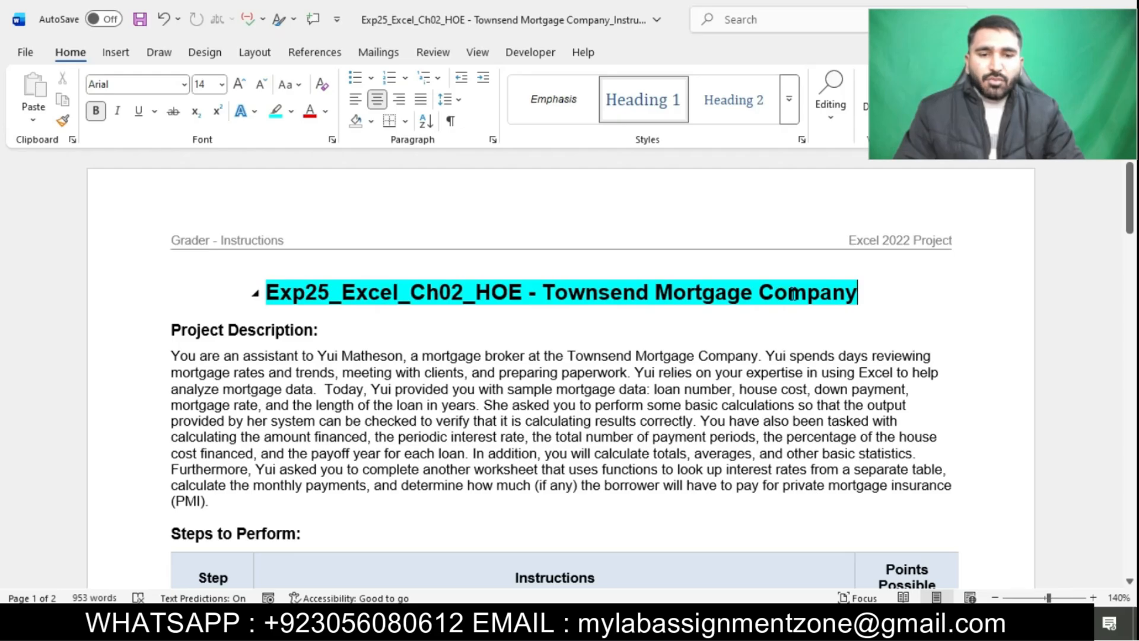
{"action": "scroll", "coordinate": [793, 294], "scroll_direction": "down", "scroll_amount": 5}
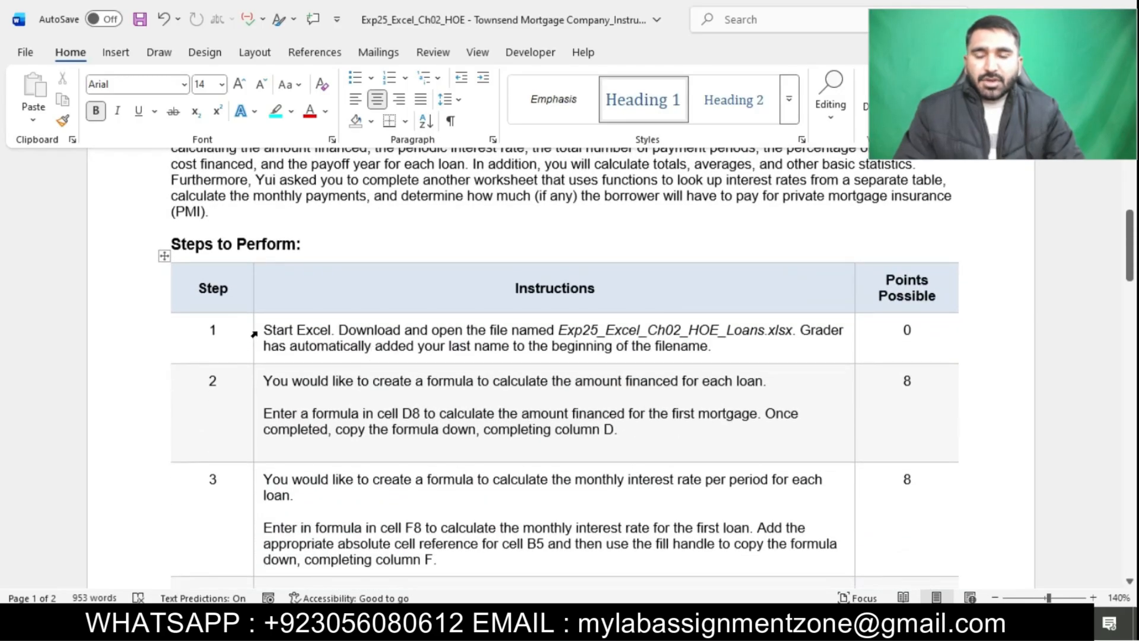
{"action": "left_click_drag", "start_coordinate": [258, 331], "coordinate": [356, 596]}
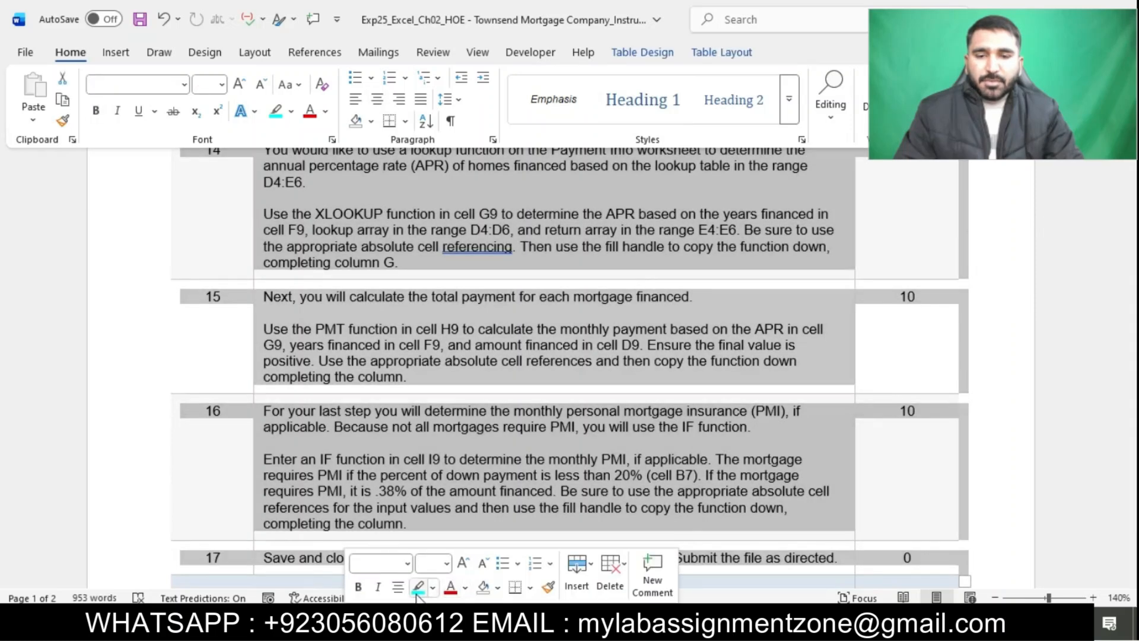
{"action": "left_click", "coordinate": [419, 586]}
{"action": "left_click", "coordinate": [545, 466]}
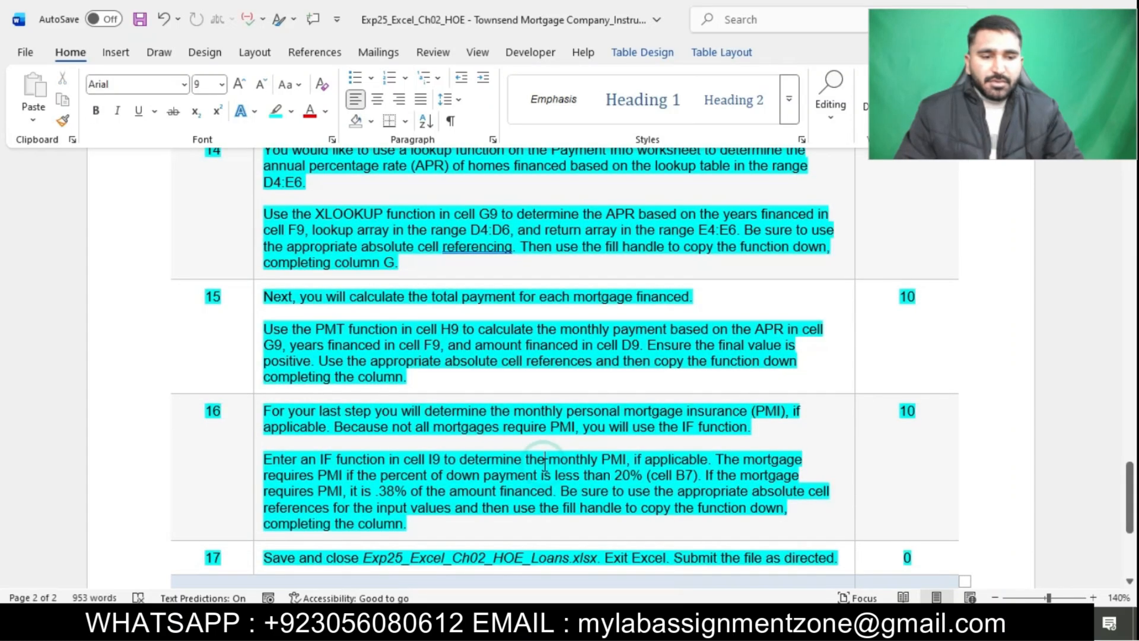
{"action": "key", "text": "ctrl+z"}
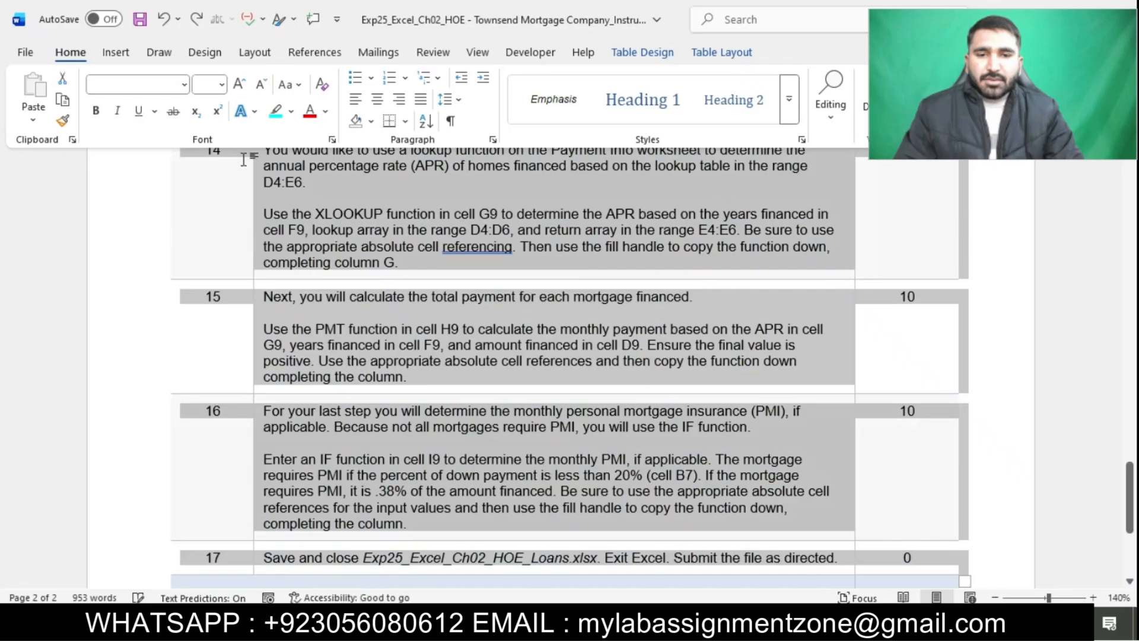
{"action": "left_click", "coordinate": [223, 89]}
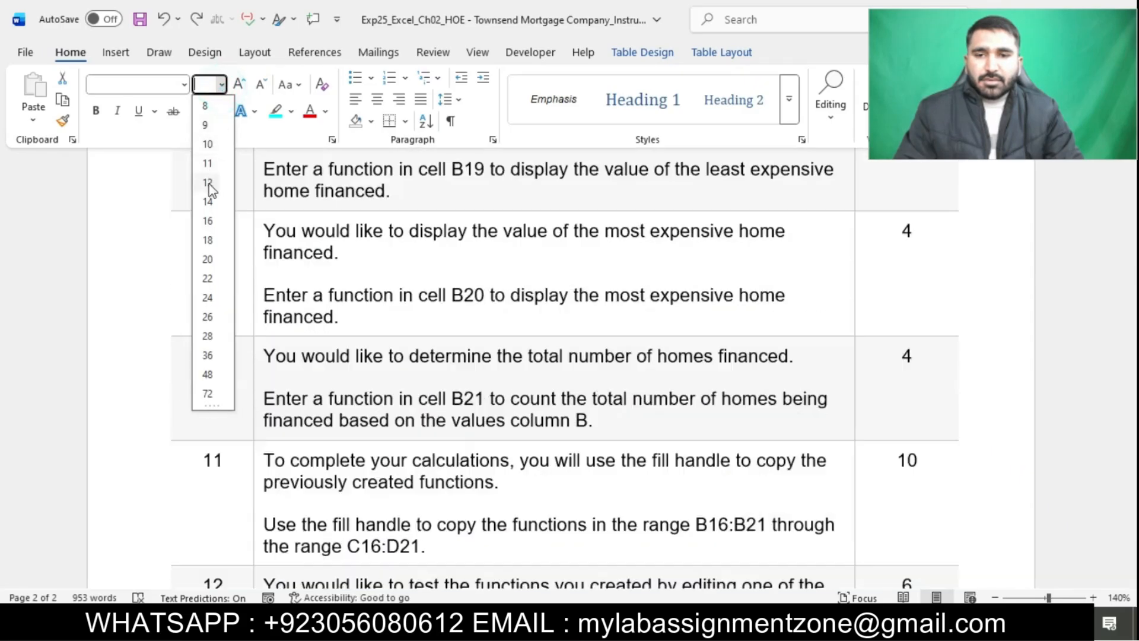
{"action": "left_click", "coordinate": [209, 183]}
{"action": "left_click", "coordinate": [450, 290]}
Highlight the step 1 instructions in the table in turquoise
{"action": "scroll", "coordinate": [451, 291], "scroll_direction": "up", "scroll_amount": 20}
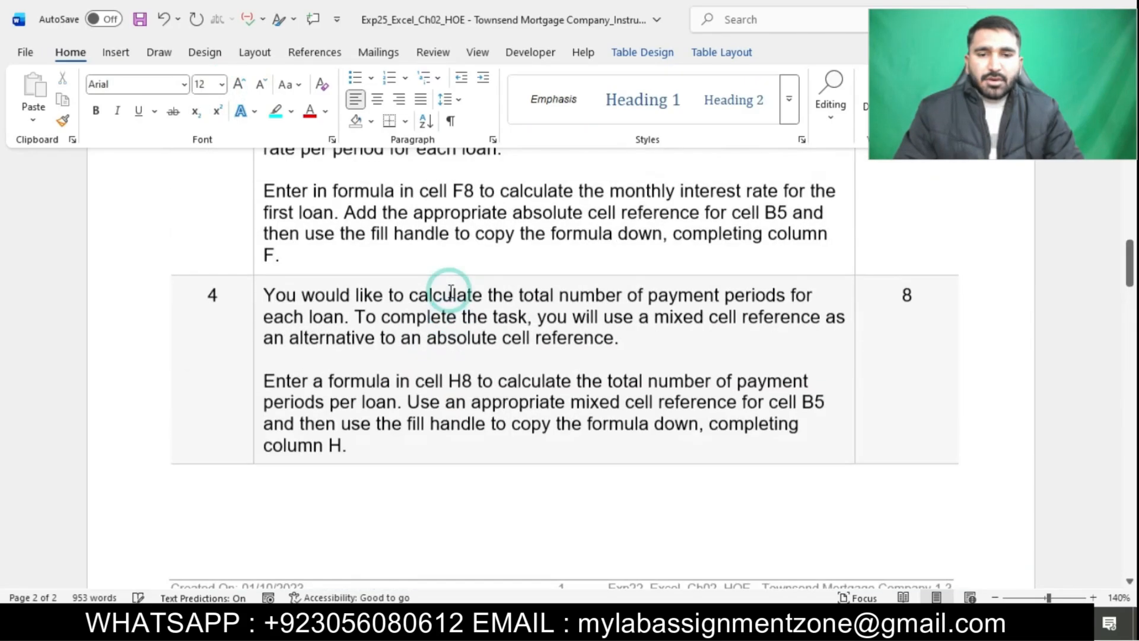
{"action": "scroll", "coordinate": [451, 291], "scroll_direction": "down", "scroll_amount": 4}
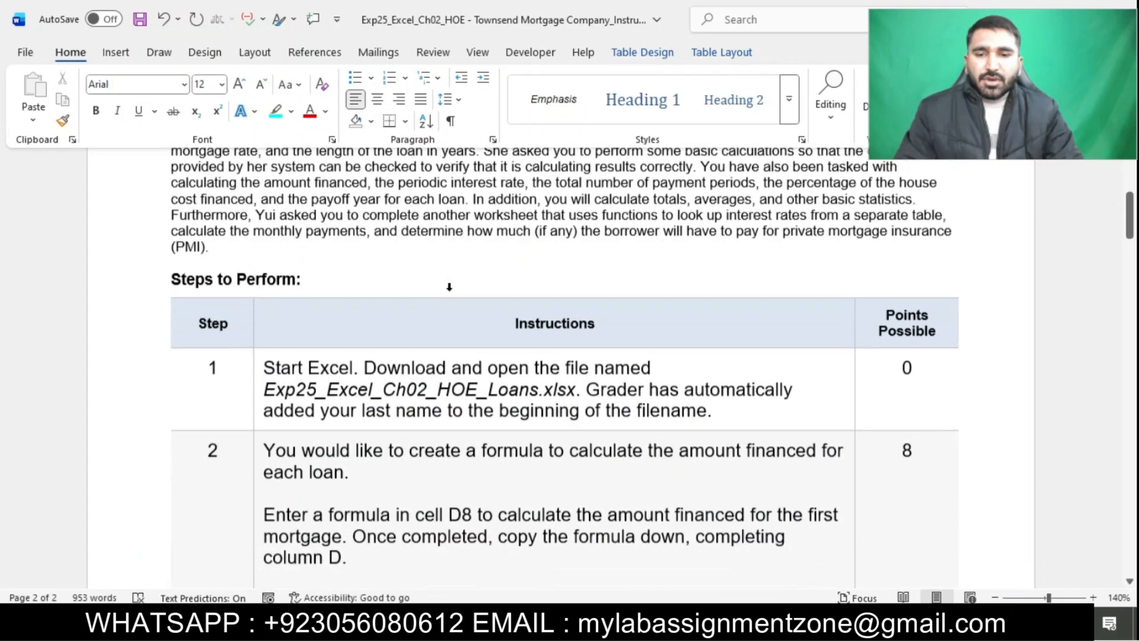
{"action": "scroll", "coordinate": [460, 379], "scroll_direction": "up", "scroll_amount": 2, "text": "ctrl"}
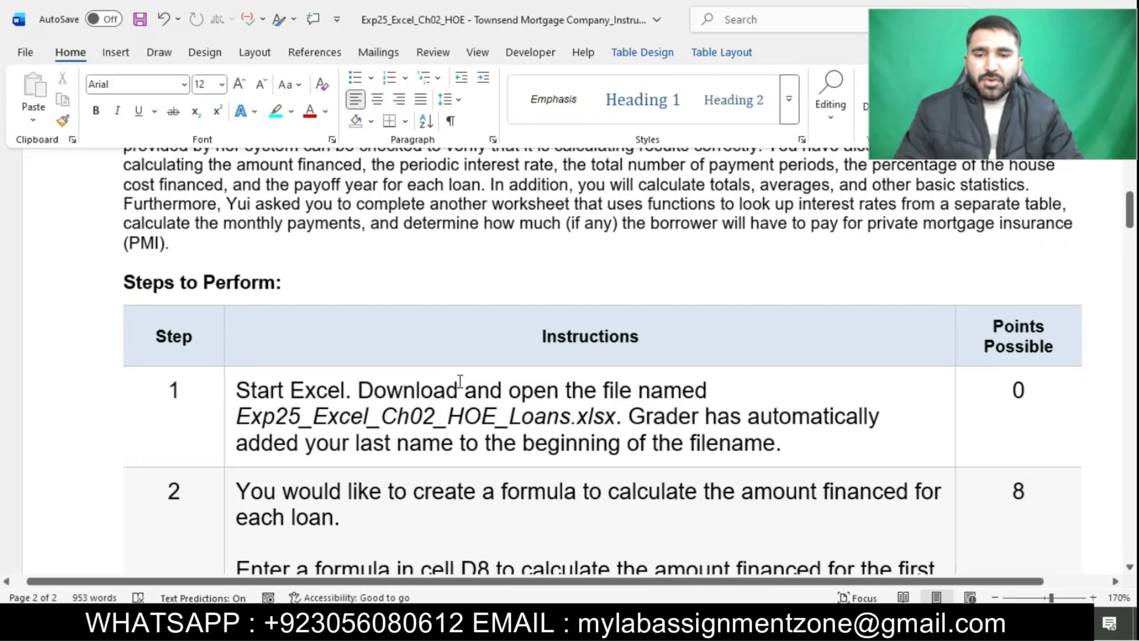
{"action": "scroll", "coordinate": [459, 380], "scroll_direction": "down", "scroll_amount": 3}
{"action": "scroll", "coordinate": [460, 380], "scroll_direction": "up", "scroll_amount": 1, "text": "ctrl"}
{"action": "scroll", "coordinate": [460, 379], "scroll_direction": "up", "scroll_amount": 1}
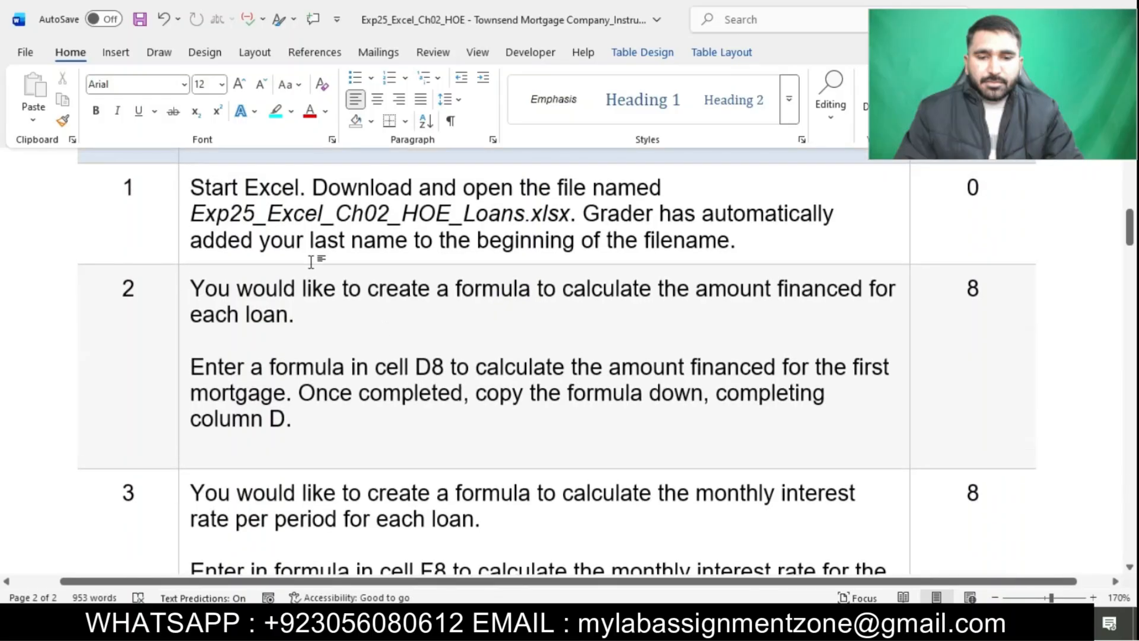
{"action": "left_click", "coordinate": [182, 202]}
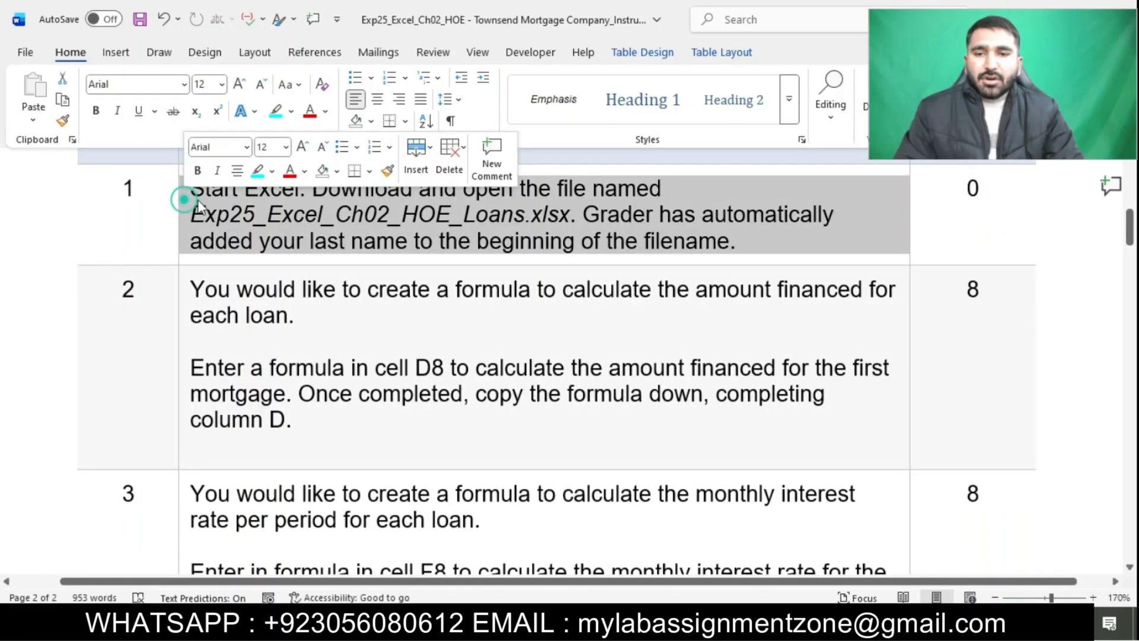
{"action": "left_click", "coordinate": [258, 171]}
{"action": "left_click", "coordinate": [283, 225]}
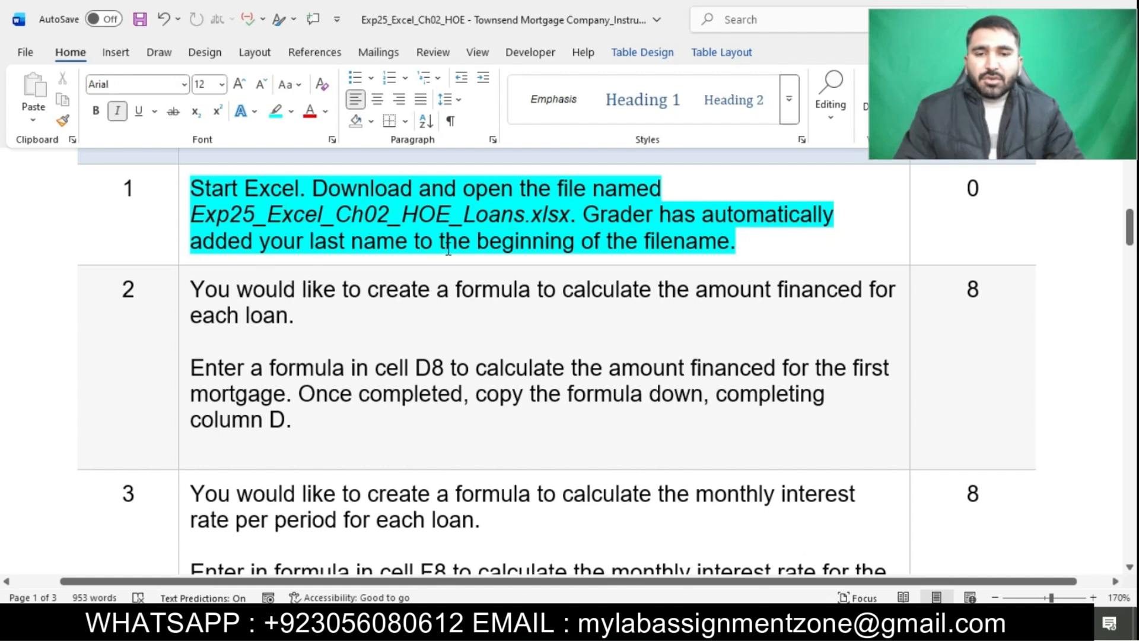
Switch to the Exp25_Excel_Ch02_HOE_Loans workbook in Excel and look over its Details and Payment Info sheets
{"action": "left_click", "coordinate": [593, 622]}
{"action": "scroll", "coordinate": [608, 484], "scroll_direction": "down", "scroll_amount": 1}
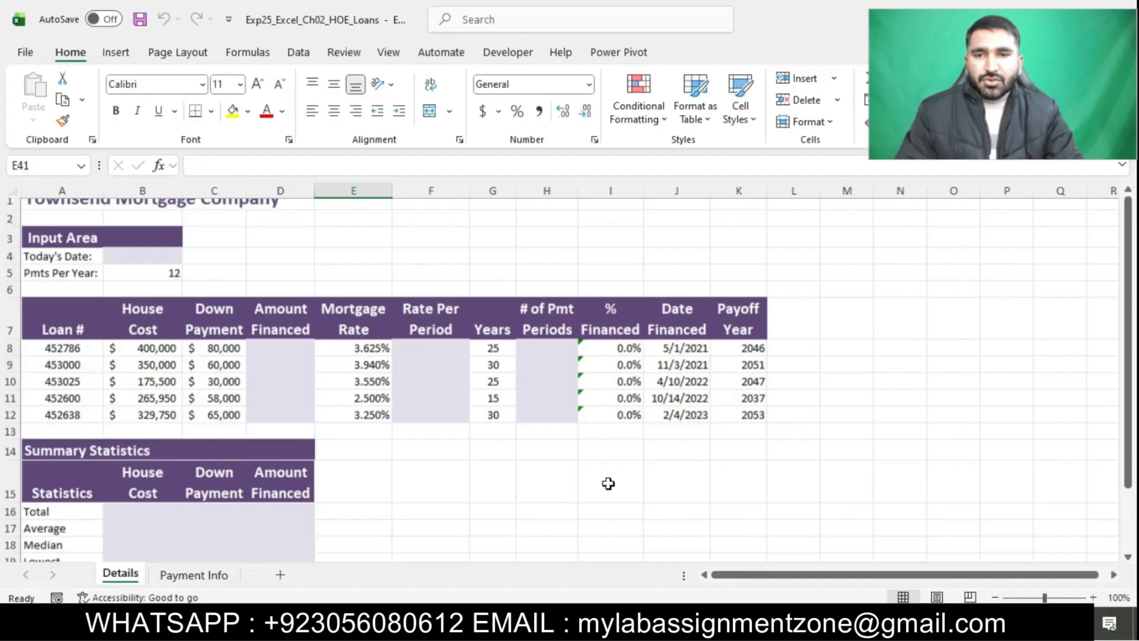
{"action": "scroll", "coordinate": [608, 484], "scroll_direction": "down", "scroll_amount": 2}
{"action": "scroll", "coordinate": [608, 484], "scroll_direction": "up", "scroll_amount": 8}
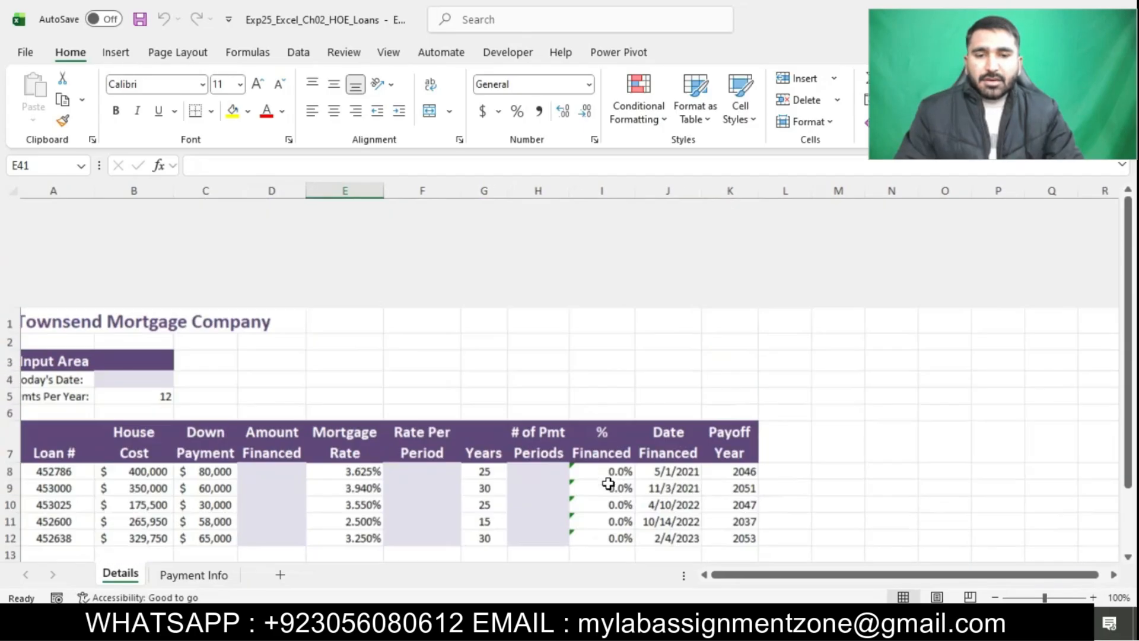
{"action": "scroll", "coordinate": [608, 483], "scroll_direction": "down", "scroll_amount": 4}
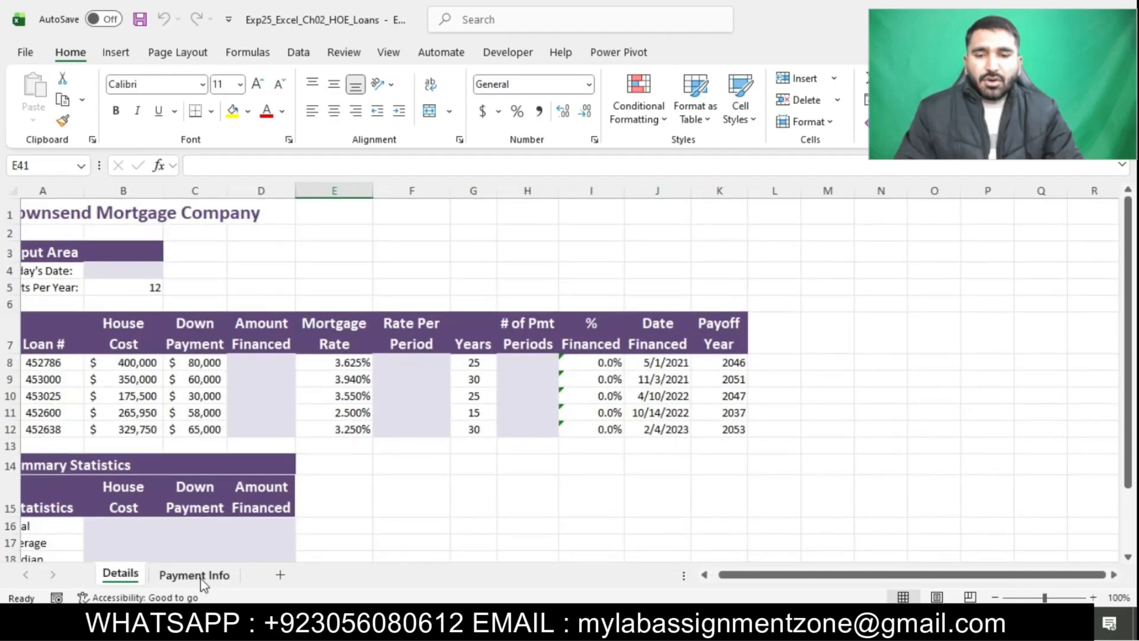
{"action": "left_click", "coordinate": [195, 574]}
{"action": "left_click", "coordinate": [121, 574]}
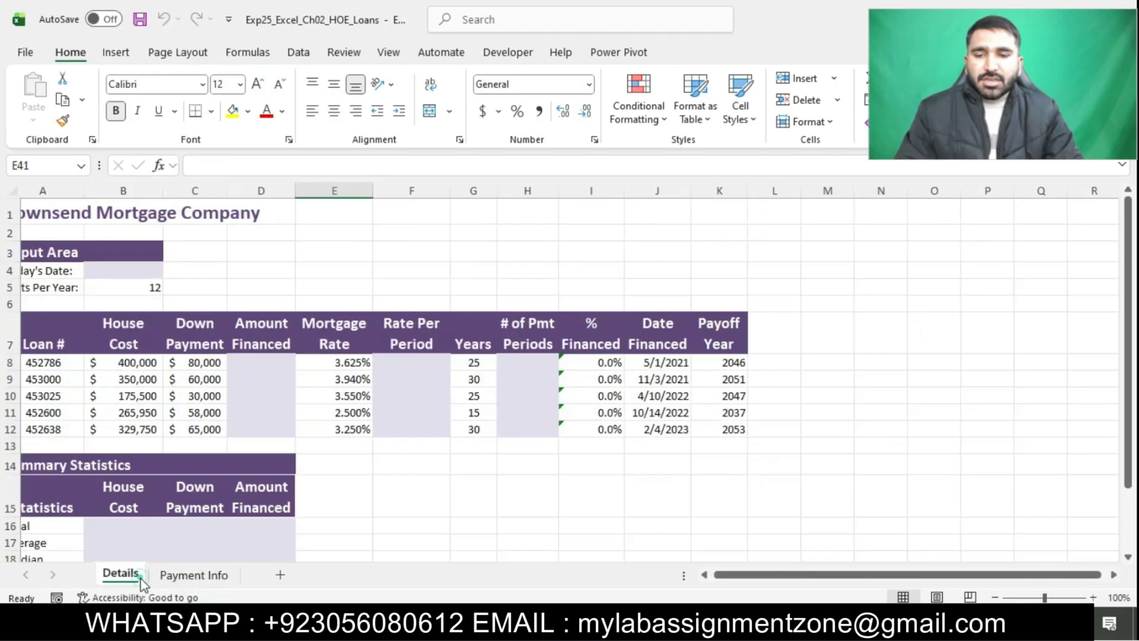
Switch back to the Word instructions, highlight the step 2 text in turquoise and select its sentence about cell D8
{"action": "key", "text": "alt+Tab"}
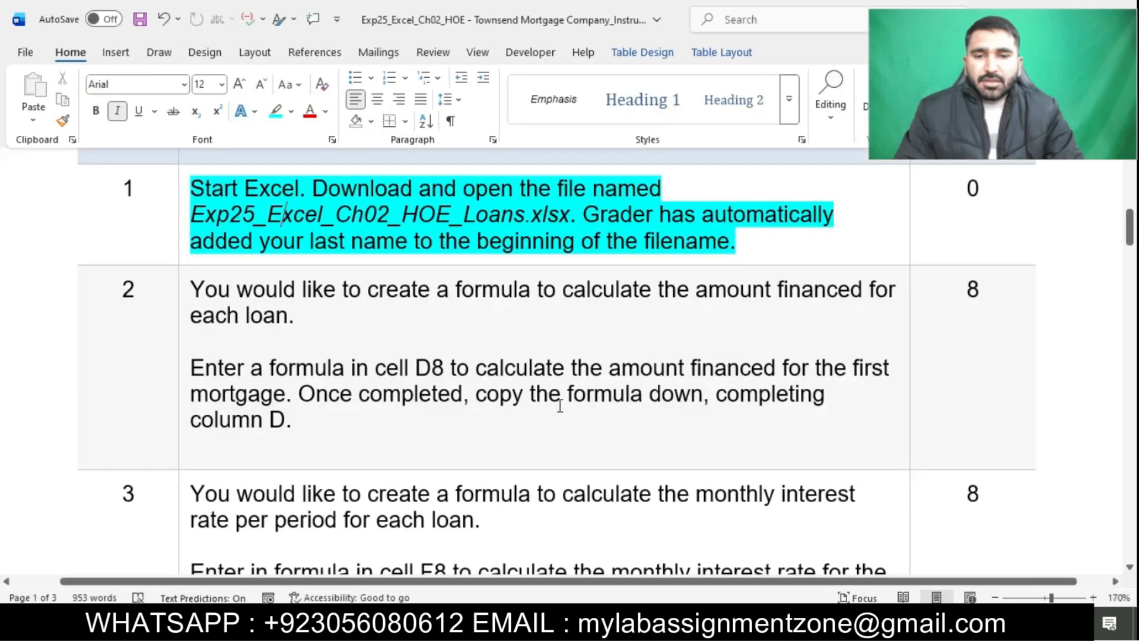
{"action": "scroll", "coordinate": [554, 358], "scroll_direction": "down", "scroll_amount": 2}
{"action": "scroll", "coordinate": [554, 358], "scroll_direction": "down", "scroll_amount": 1}
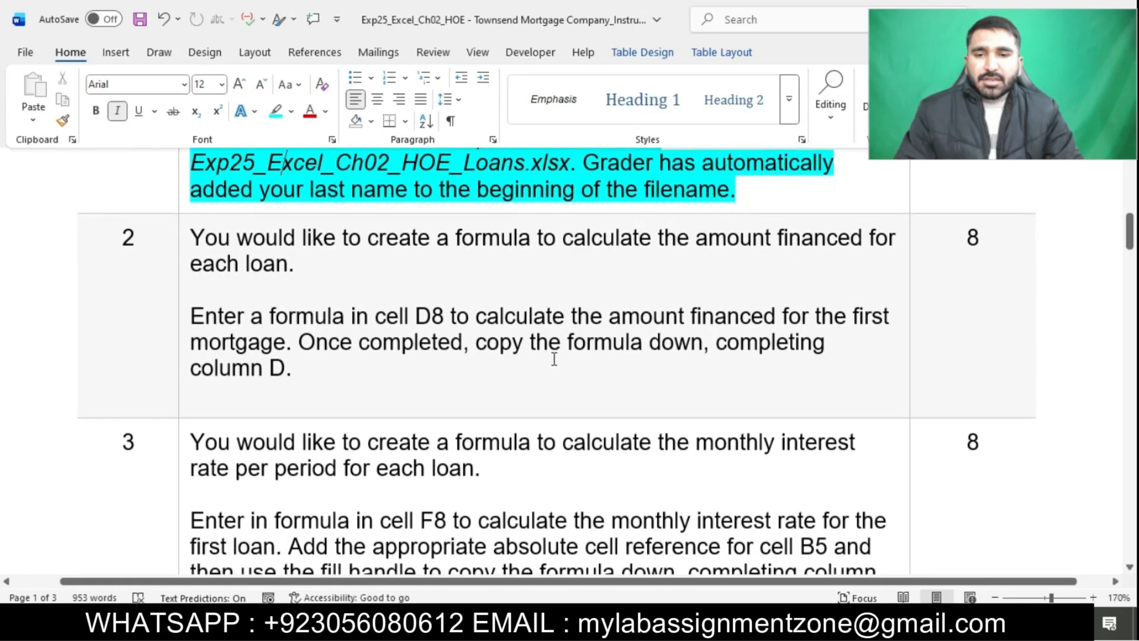
{"action": "left_click", "coordinate": [180, 237]}
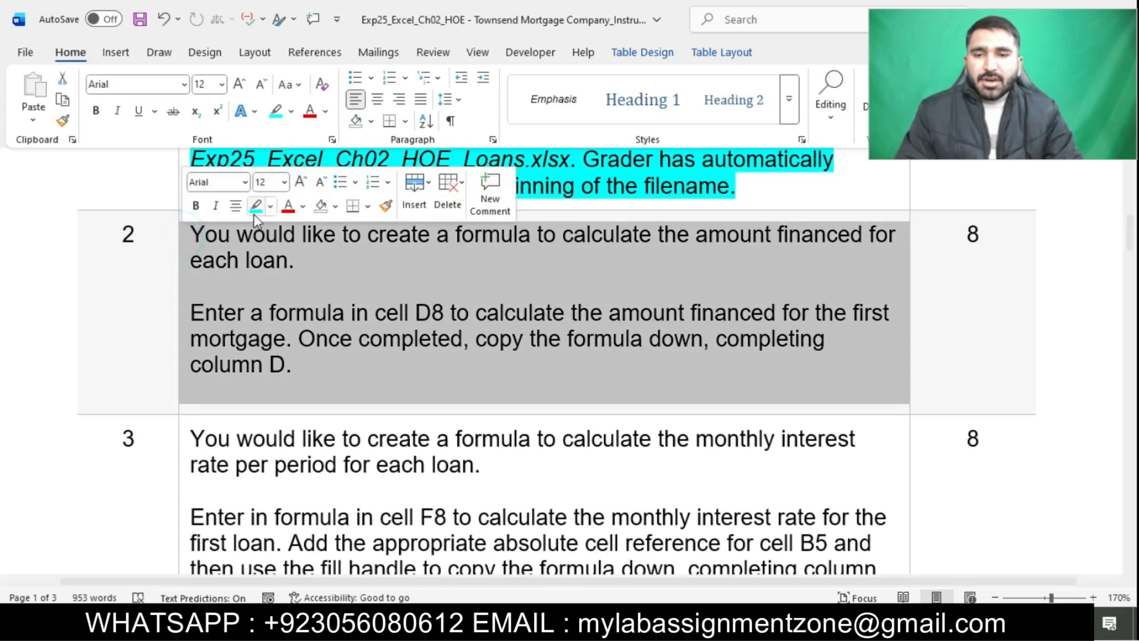
{"action": "left_click", "coordinate": [254, 213]}
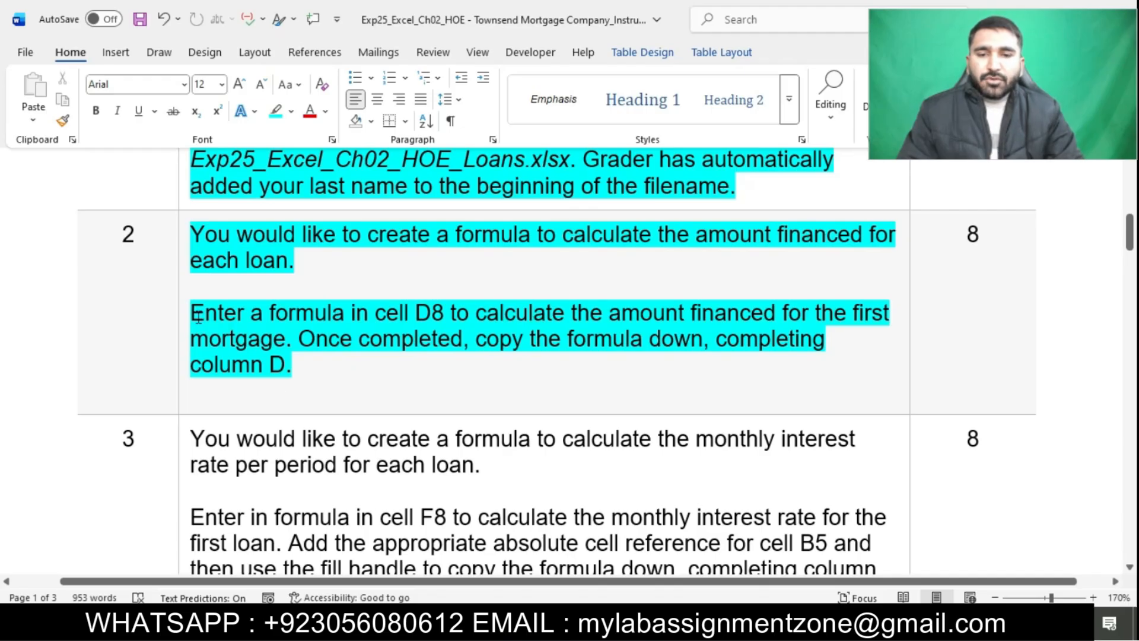
{"action": "left_click_drag", "start_coordinate": [197, 315], "coordinate": [293, 338]}
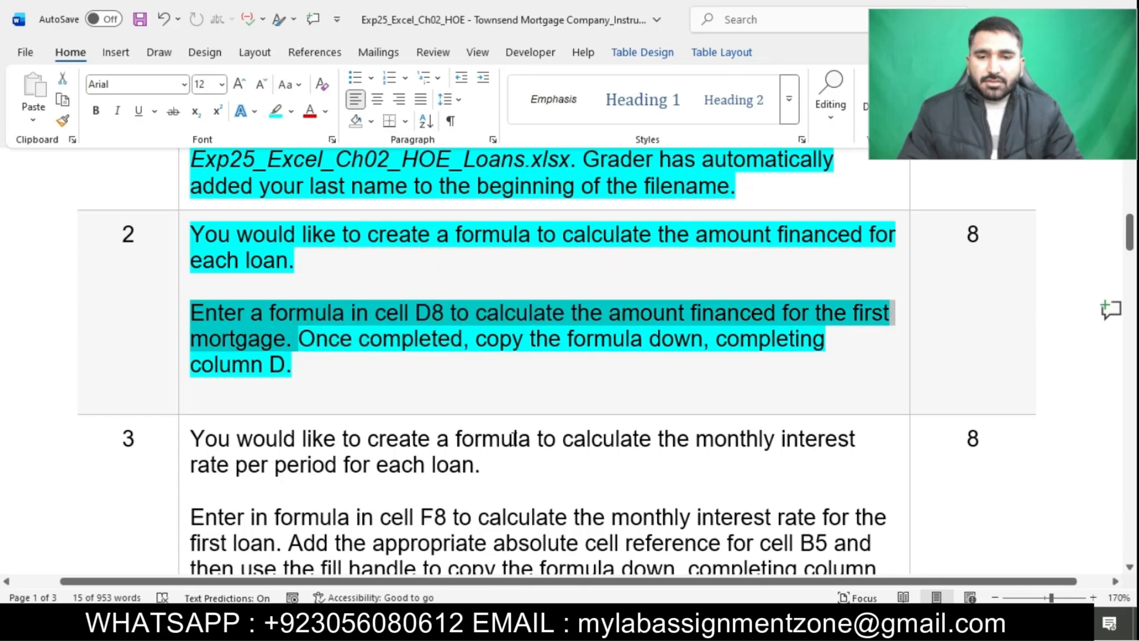
Switch to the Excel workbook and enter the amount financed formula =B8-C8 in cell D8 of the Details sheet
{"action": "key", "text": "alt+Tab"}
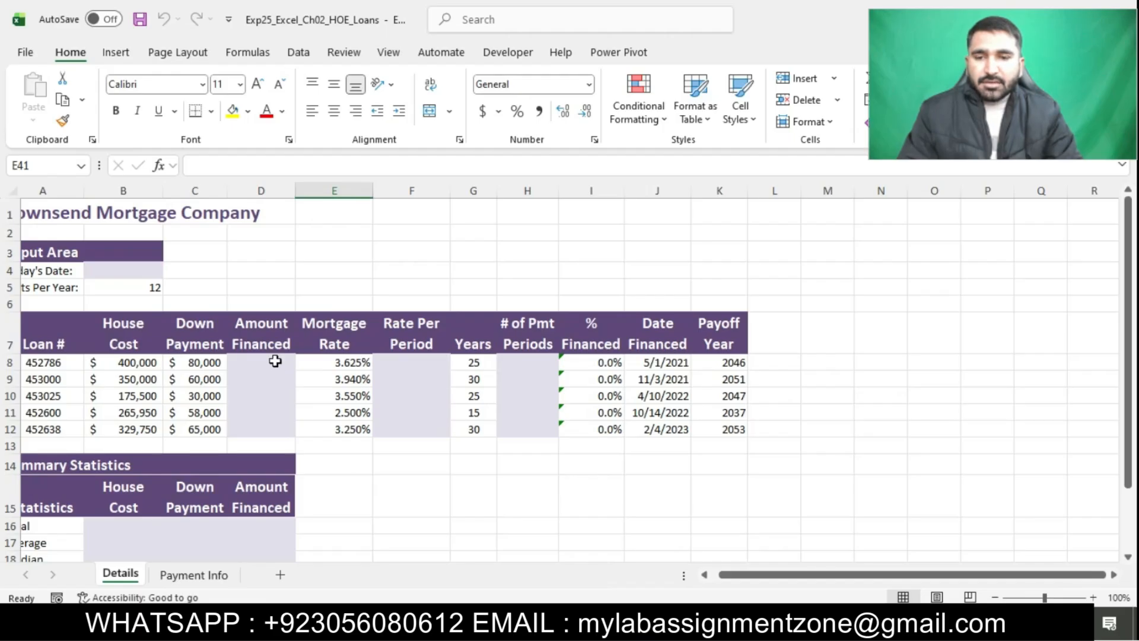
{"action": "left_click", "coordinate": [278, 367]}
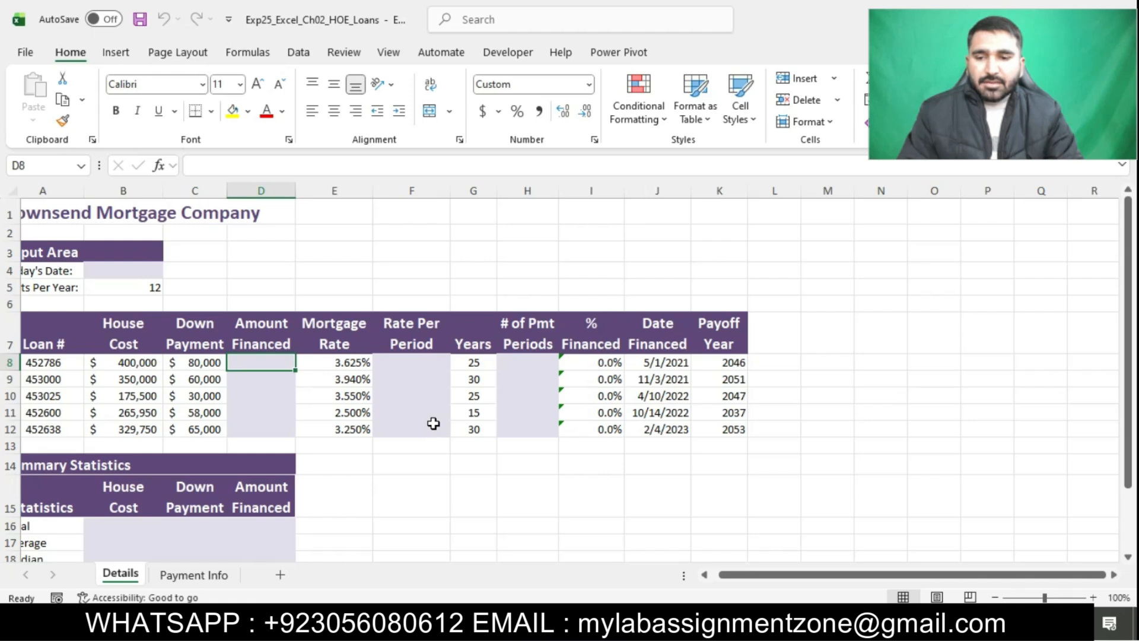
{"action": "type", "text": "="}
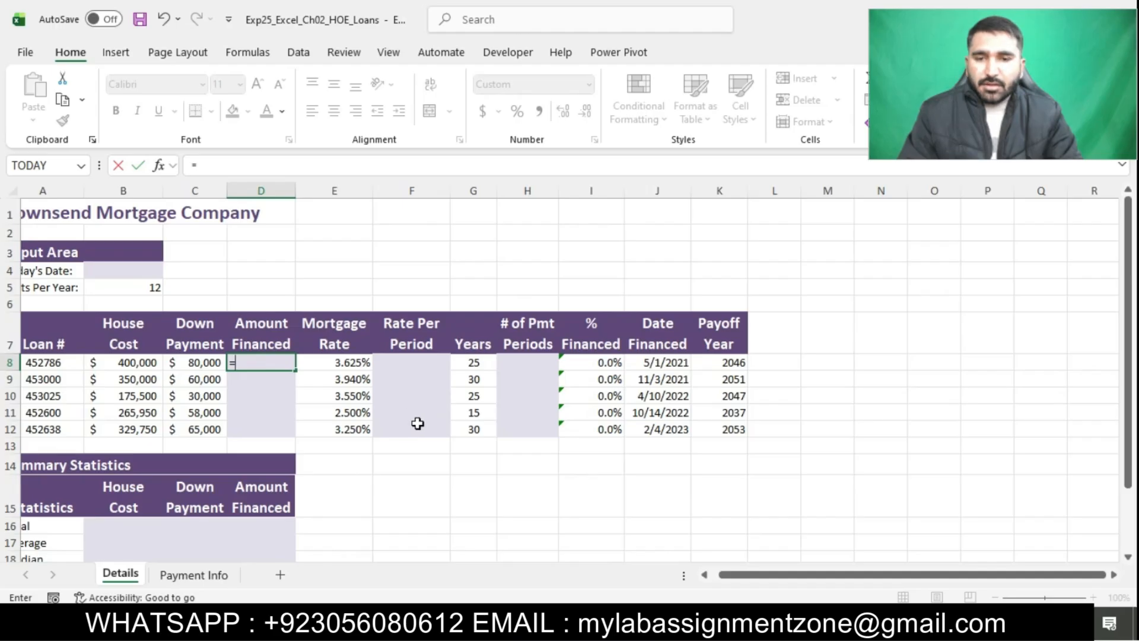
{"action": "left_click", "coordinate": [131, 362]}
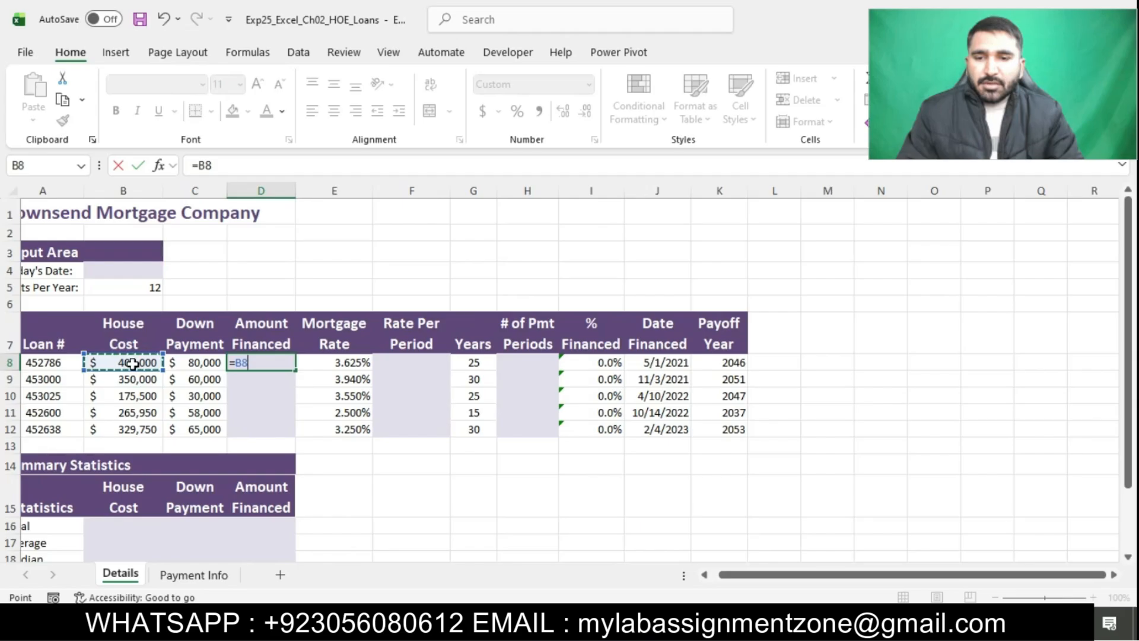
{"action": "type", "text": "-"}
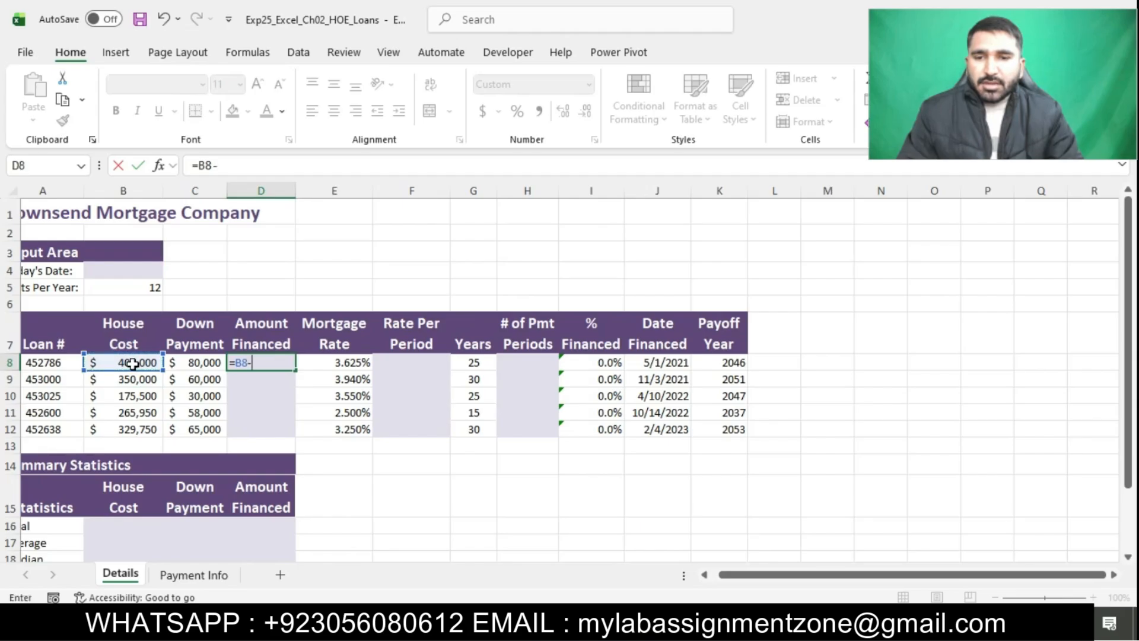
{"action": "left_click", "coordinate": [193, 363]}
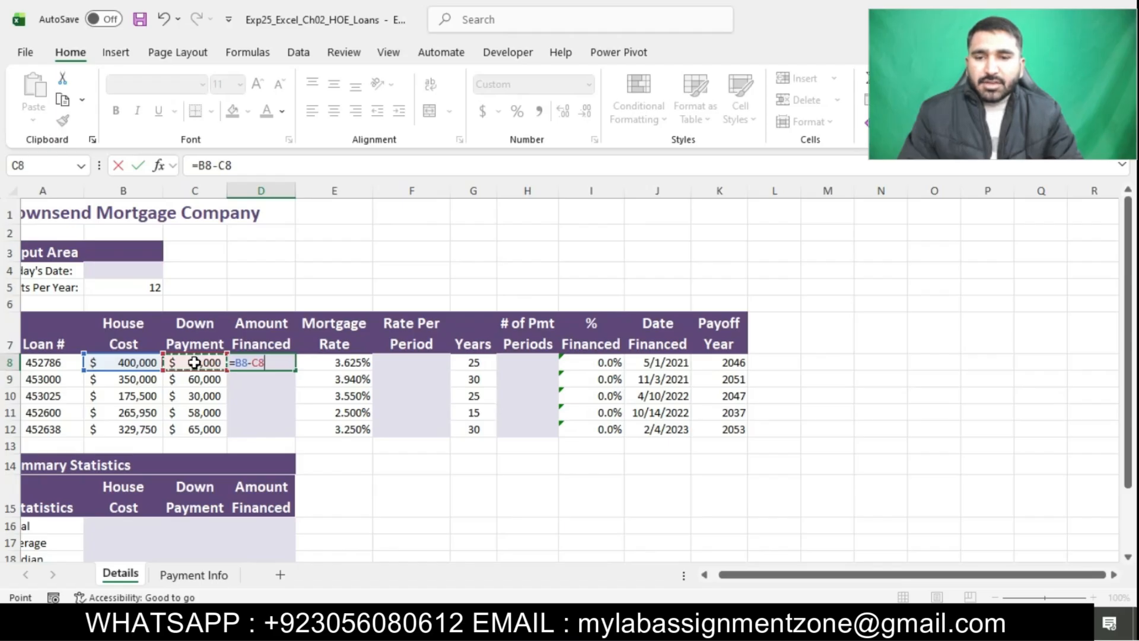
{"action": "key", "text": "ctrl+Return"}
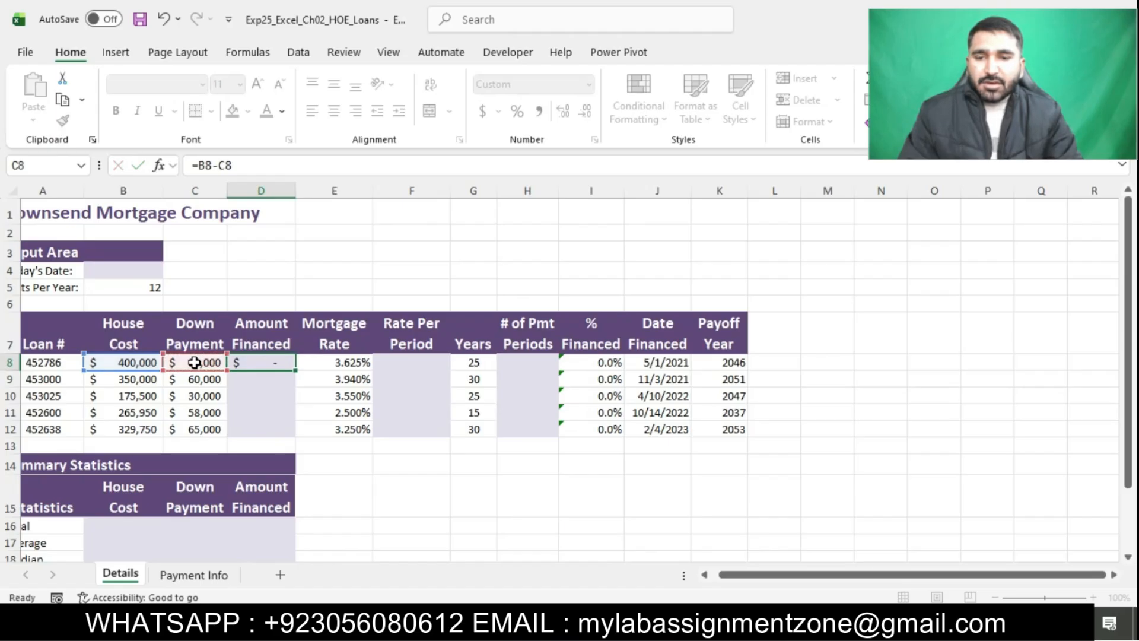
{"action": "left_click", "coordinate": [272, 363]}
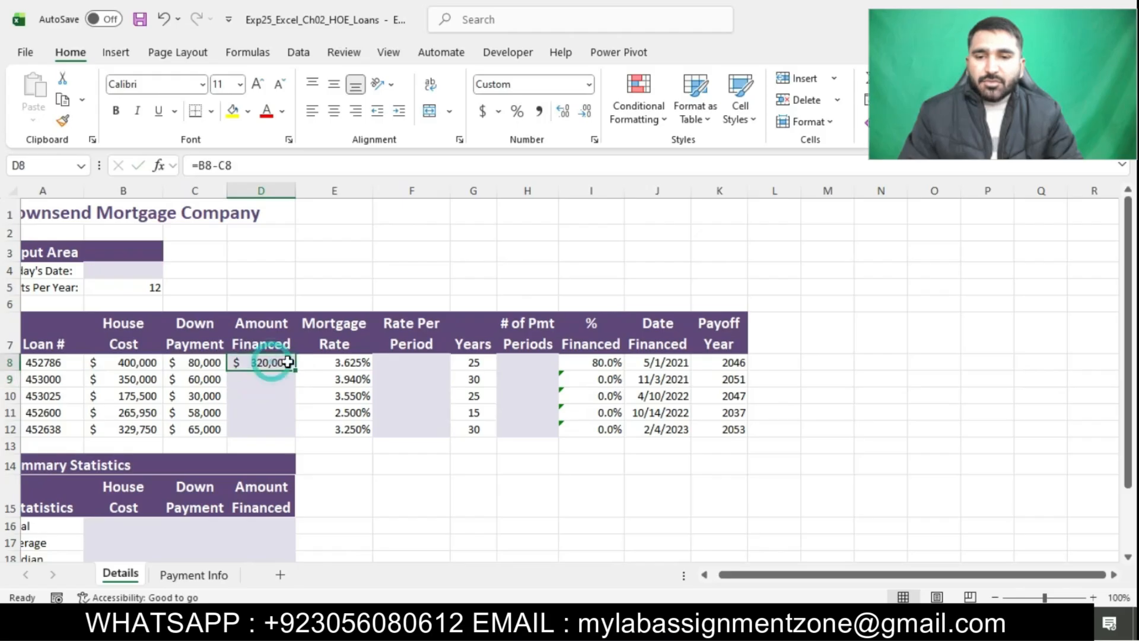
Switch to the Word instructions, select the part of step 2 about copying the formula down column D, and return to Excel
{"action": "key", "text": "alt+Tab"}
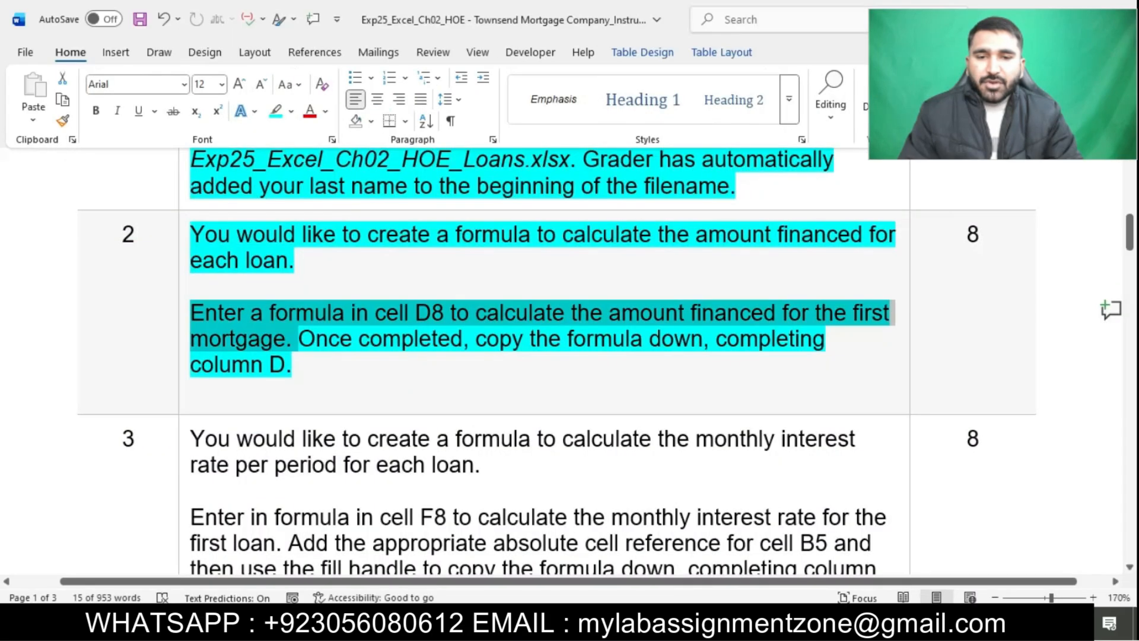
{"action": "left_click_drag", "start_coordinate": [479, 344], "coordinate": [709, 367]}
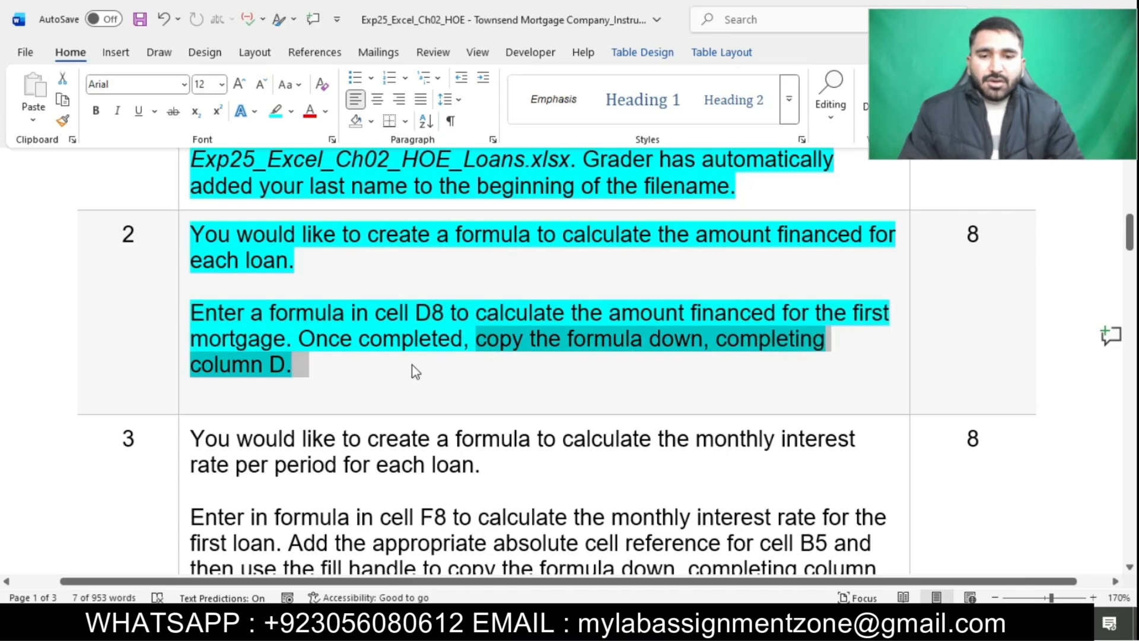
{"action": "key", "text": "alt+Tab"}
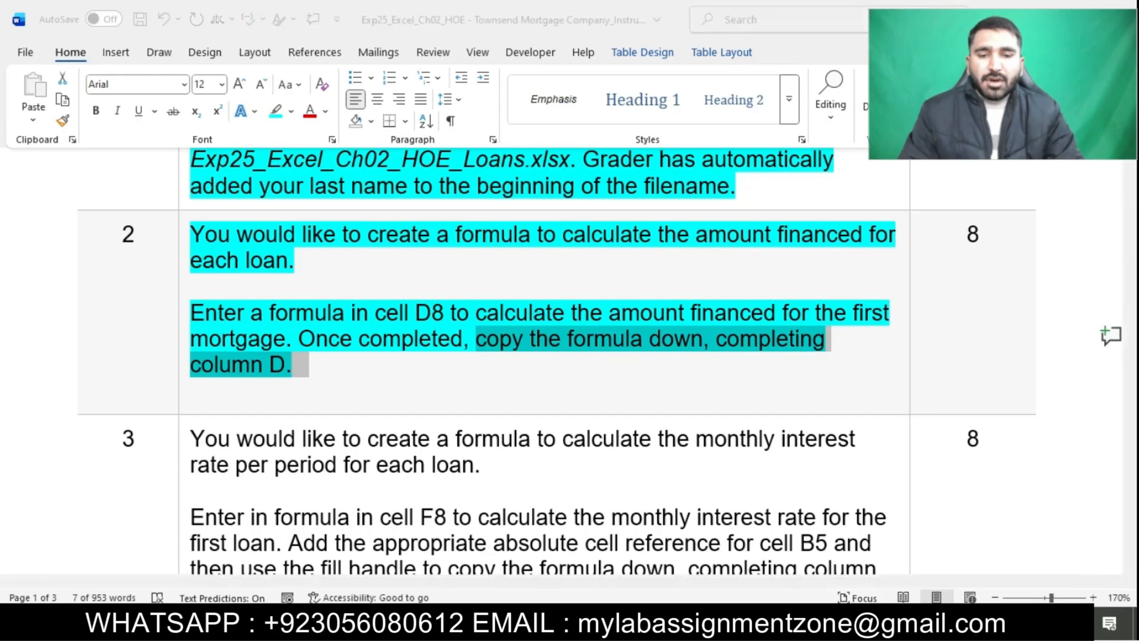
Copy the amount financed formula from cell D8 down through D12 on the Details sheet
{"action": "left_click_drag", "start_coordinate": [298, 371], "coordinate": [293, 436]}
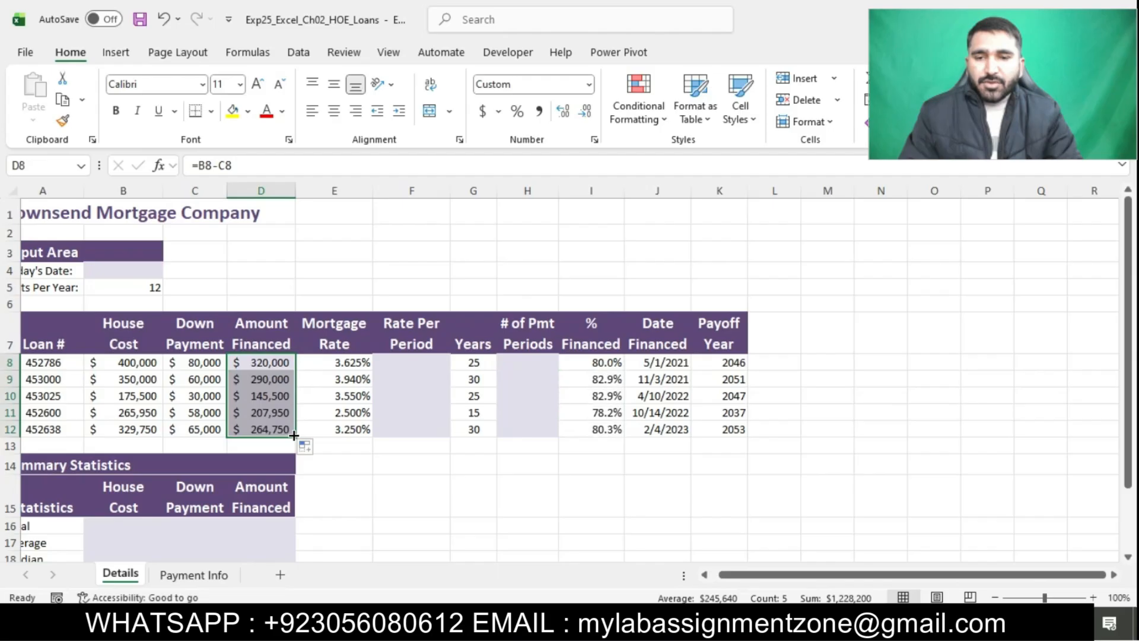
{"action": "left_click", "coordinate": [468, 475]}
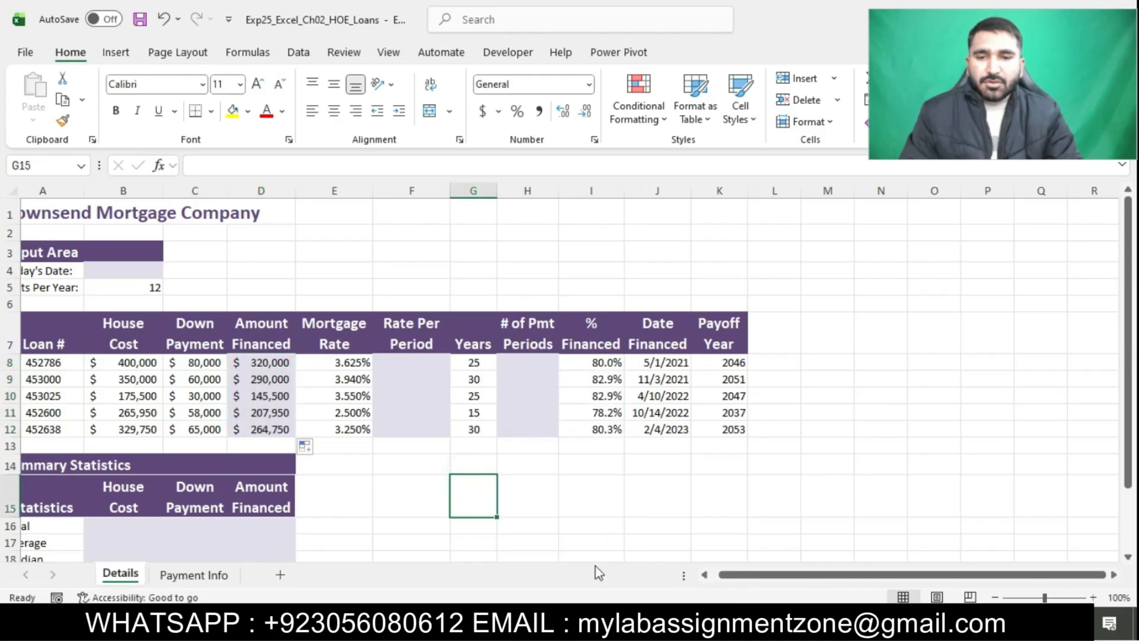
Switch to the Word instructions, highlight the step 3 text in turquoise and select its sentence about entering a formula in cell F8
{"action": "key", "text": "alt+Tab"}
{"action": "left_click", "coordinate": [575, 404]}
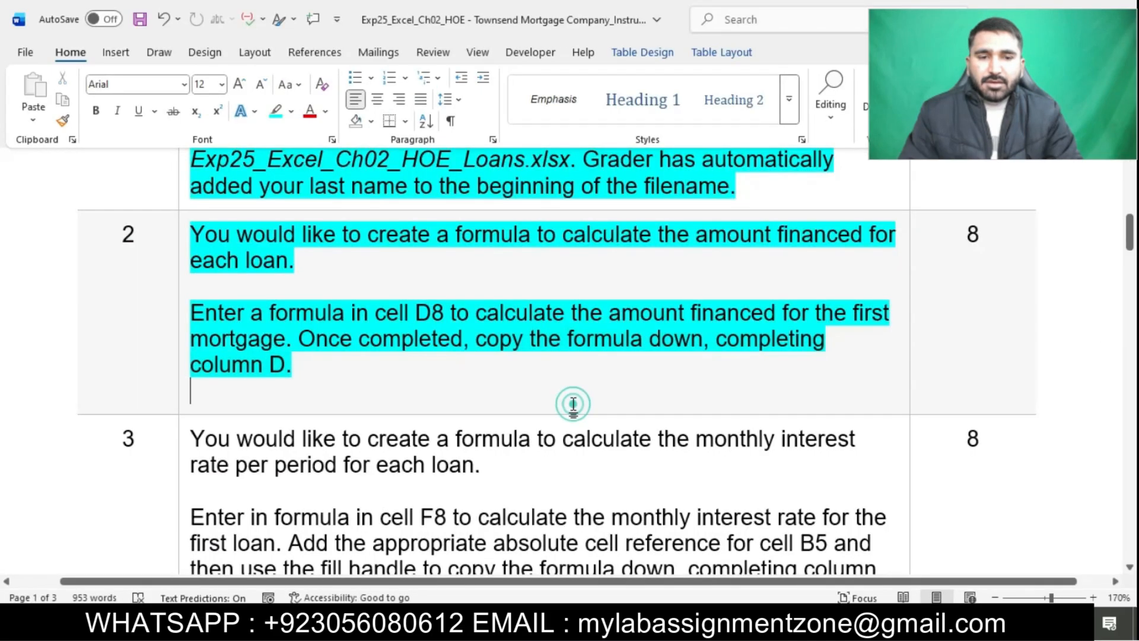
{"action": "scroll", "coordinate": [575, 404], "scroll_direction": "down", "scroll_amount": 3}
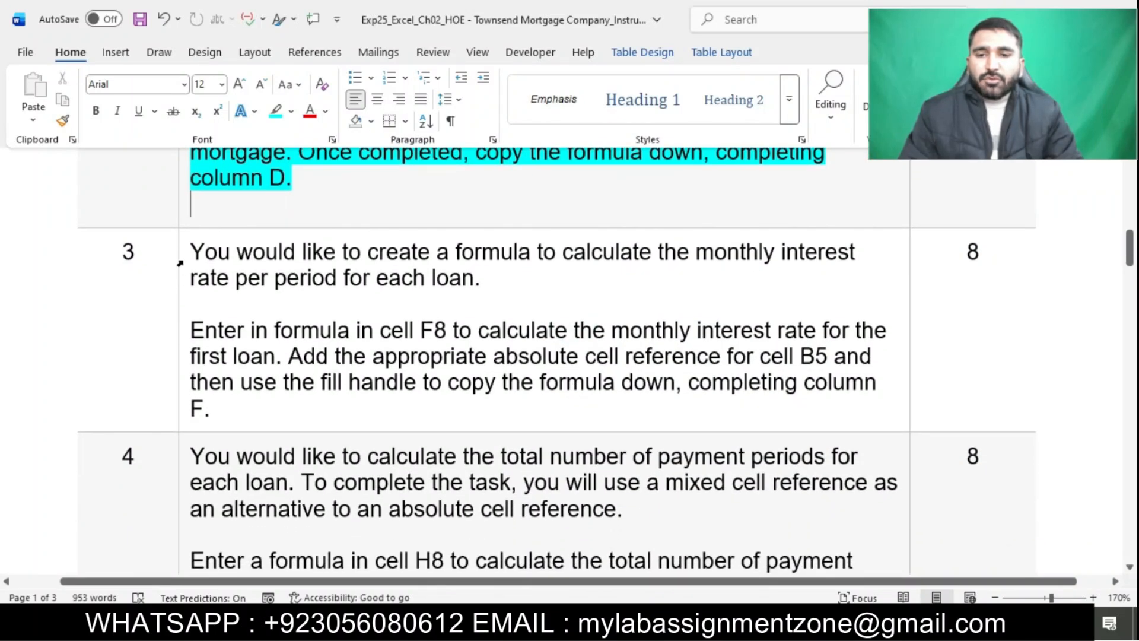
{"action": "left_click", "coordinate": [180, 262]}
{"action": "left_click", "coordinate": [262, 231]}
{"action": "left_click", "coordinate": [328, 308]}
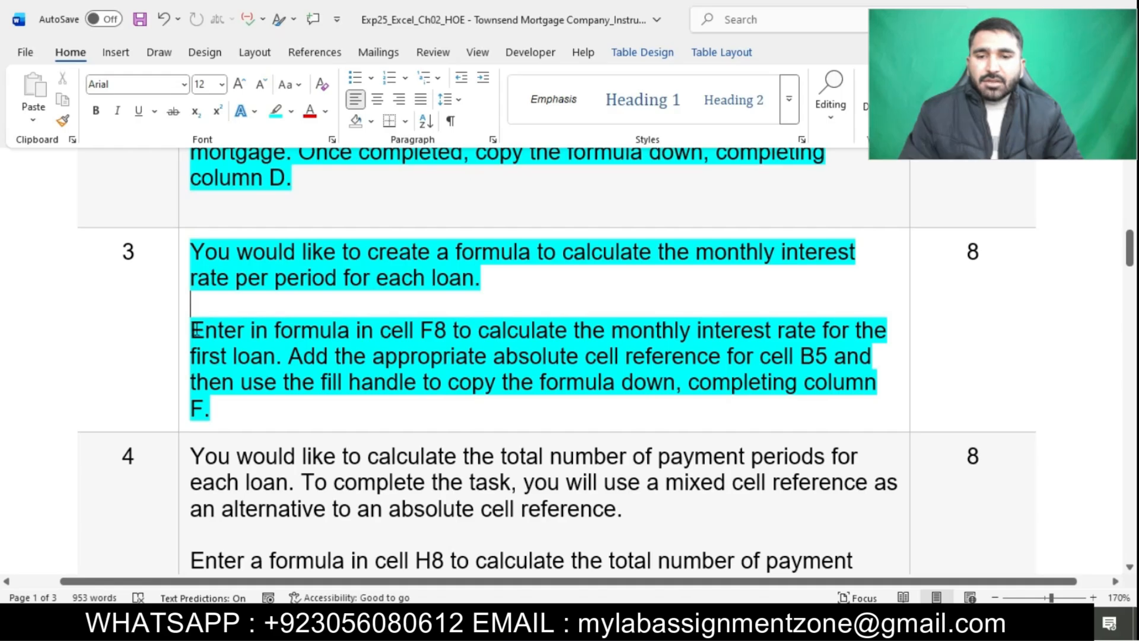
{"action": "left_click_drag", "start_coordinate": [196, 331], "coordinate": [288, 357]}
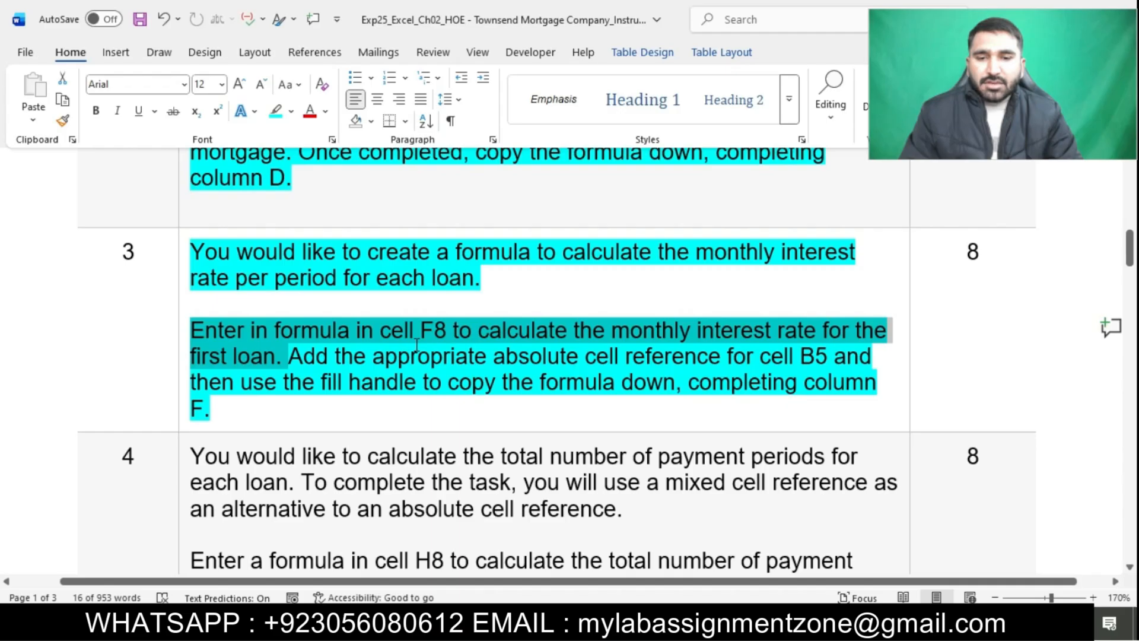
Switch to the Excel workbook and enter the monthly interest rate formula =E8/$B$5 in cell F8 of the Details sheet
{"action": "left_click", "coordinate": [582, 623]}
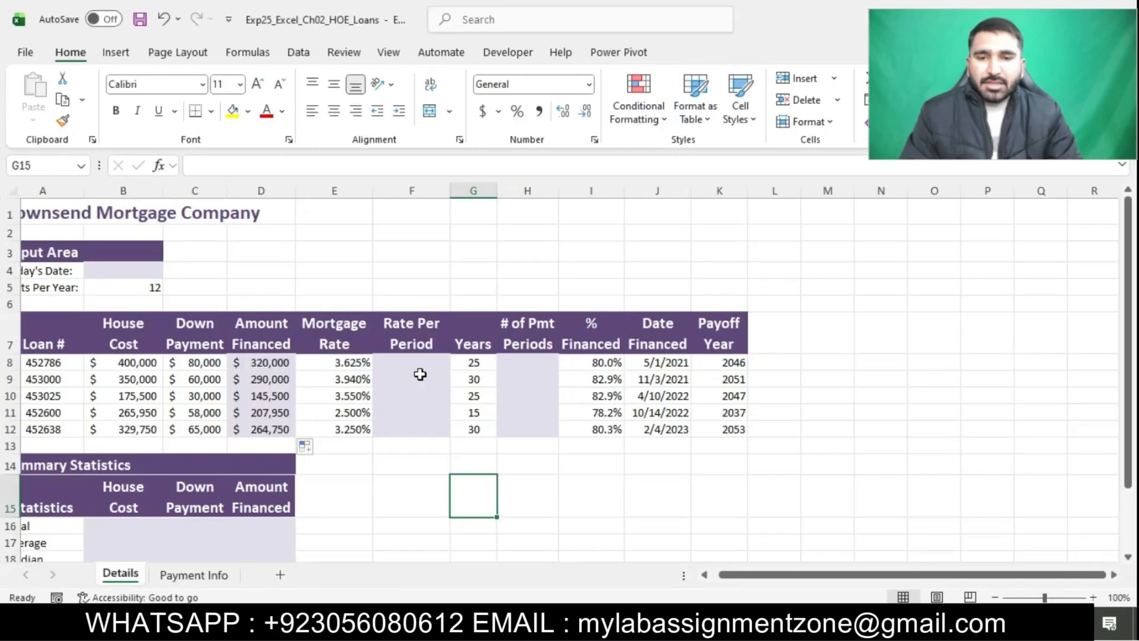
{"action": "left_click", "coordinate": [411, 363]}
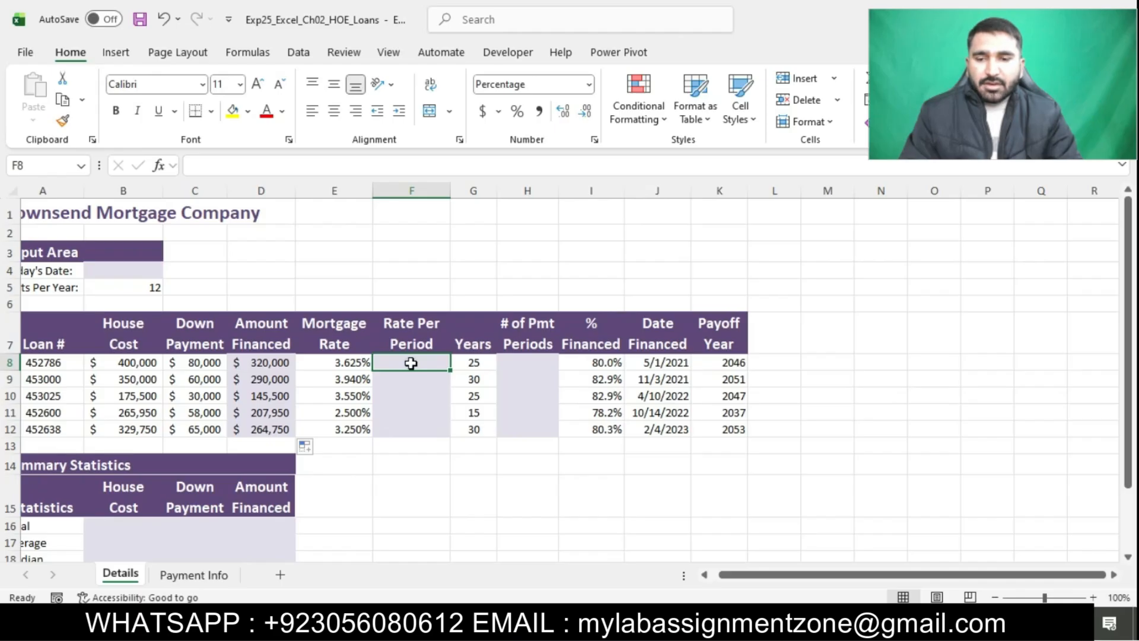
{"action": "type", "text": "="}
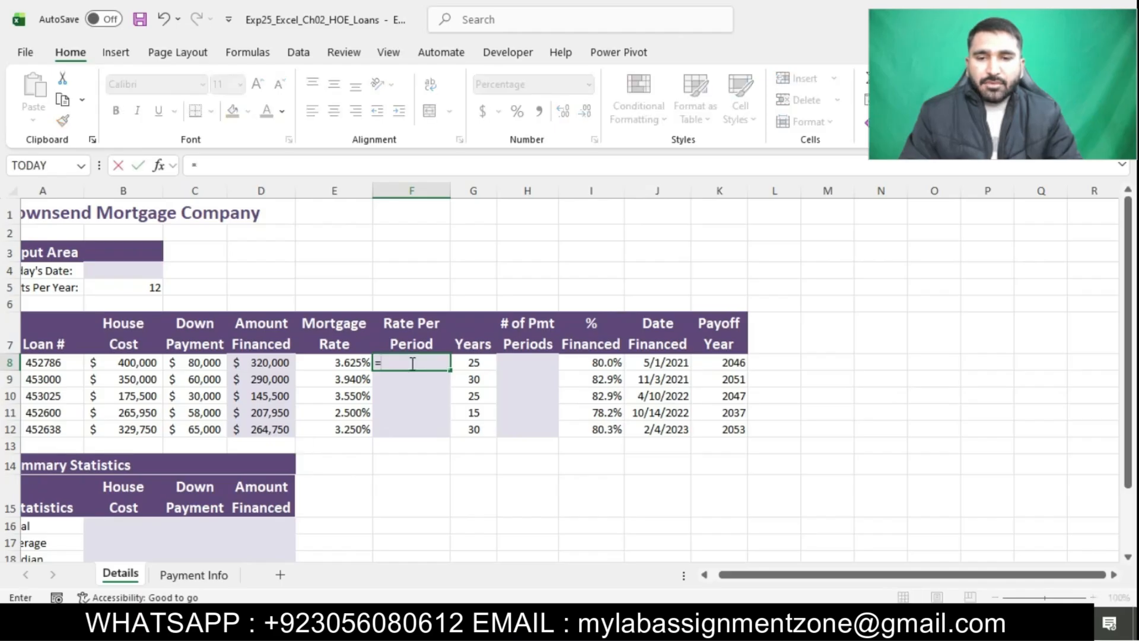
{"action": "left_click", "coordinate": [351, 360]}
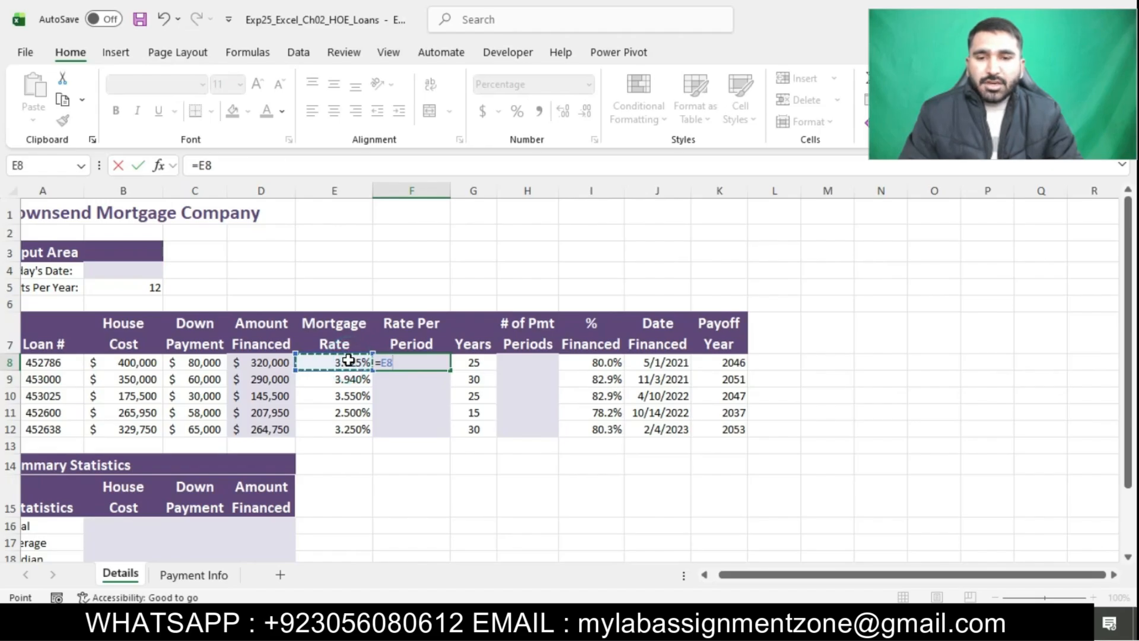
{"action": "type", "text": "/"}
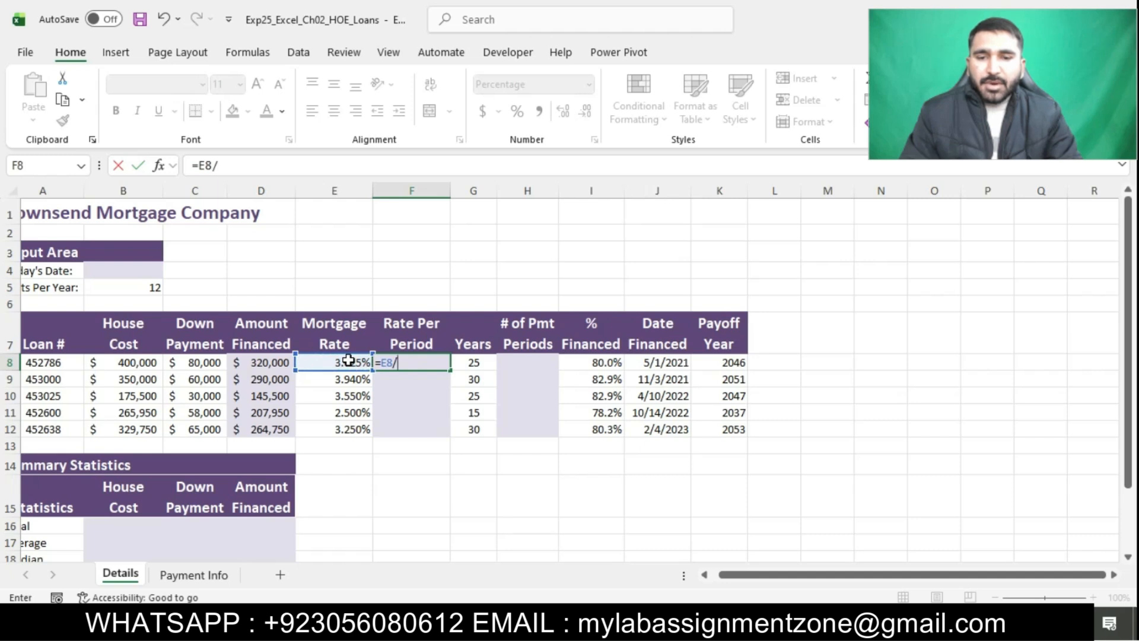
{"action": "type", "text": "$B"}
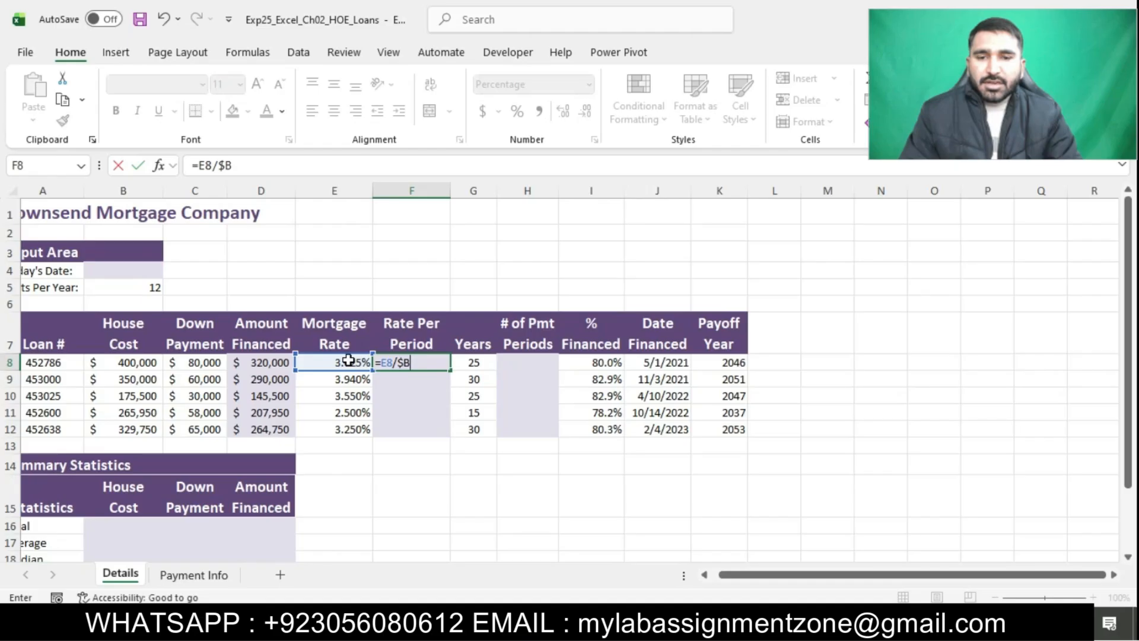
{"action": "type", "text": "$5"}
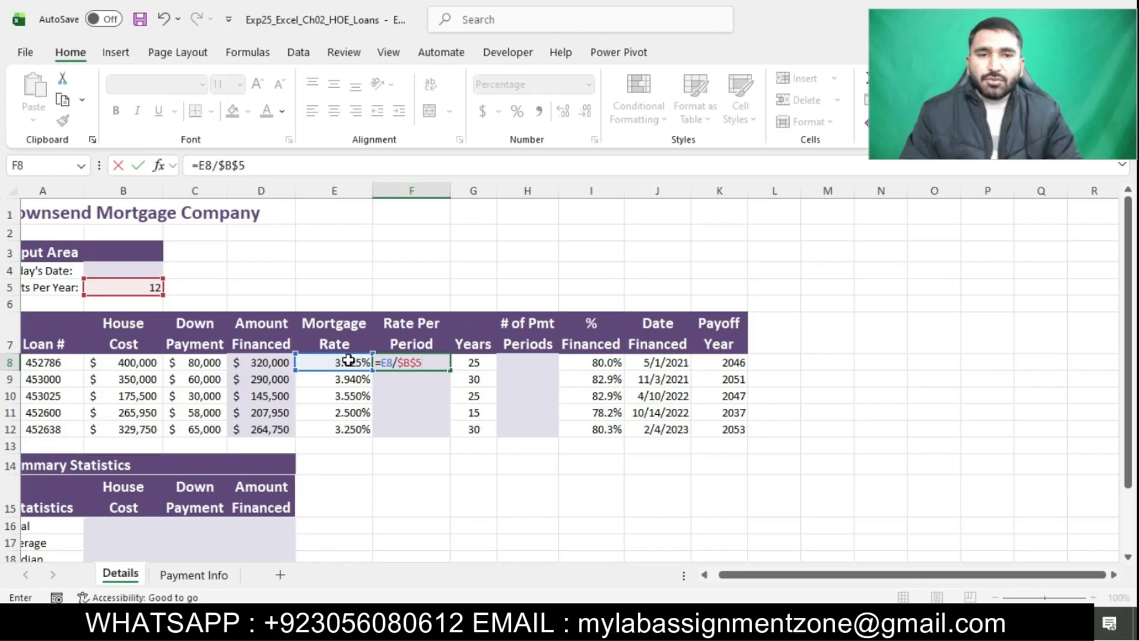
{"action": "key", "text": "Return"}
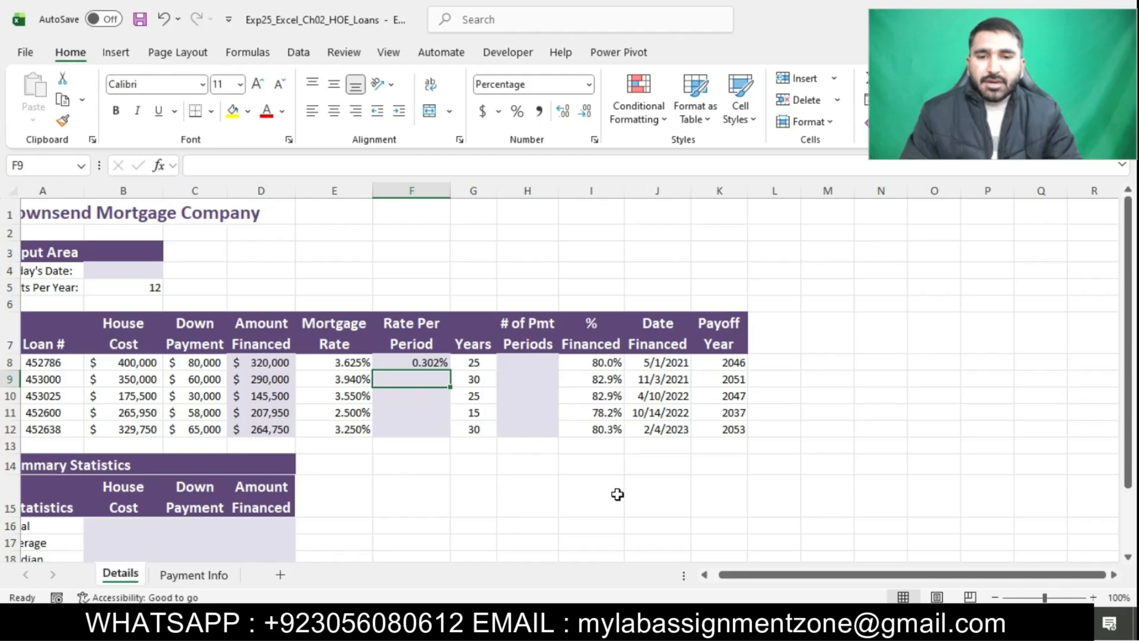
Switch to the Word instructions, select the part of step 3 about copying the formula down column F, and return to Excel
{"action": "left_click", "coordinate": [579, 624]}
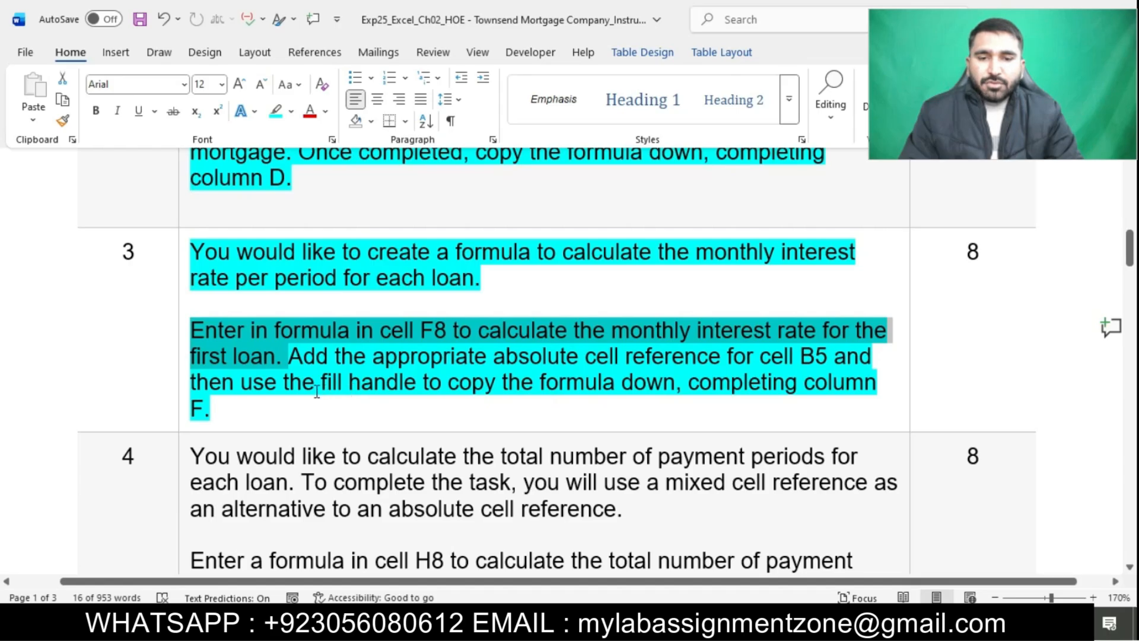
{"action": "left_click_drag", "start_coordinate": [248, 389], "coordinate": [212, 409]}
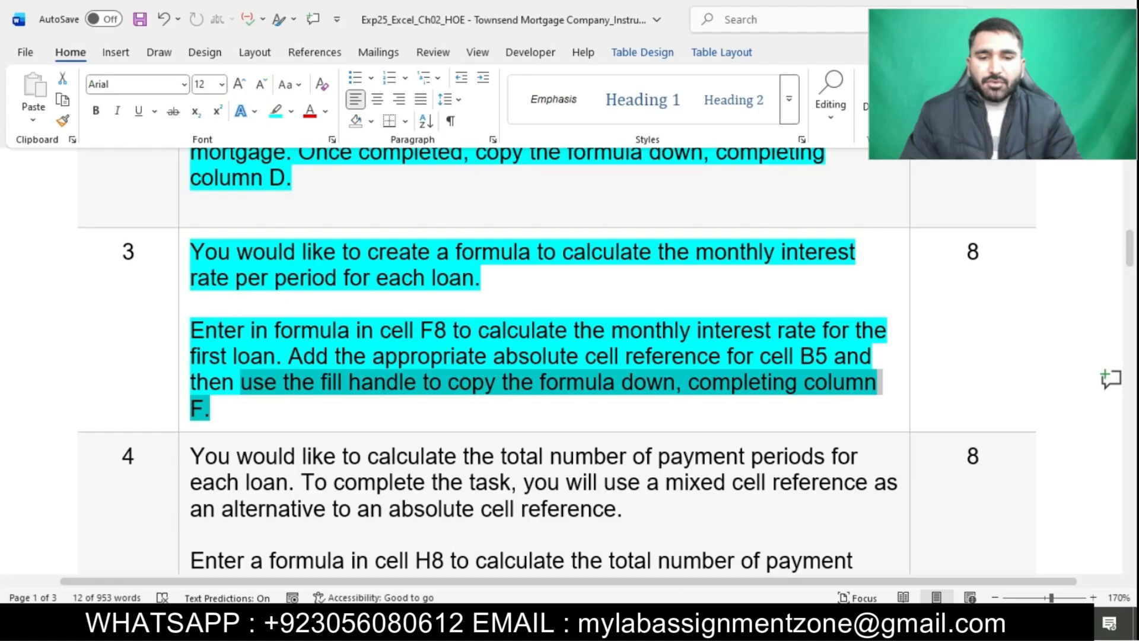
{"action": "key", "text": "alt+Tab"}
Copy the rate per period formula from cell F8 down through F12
{"action": "left_click", "coordinate": [436, 363]}
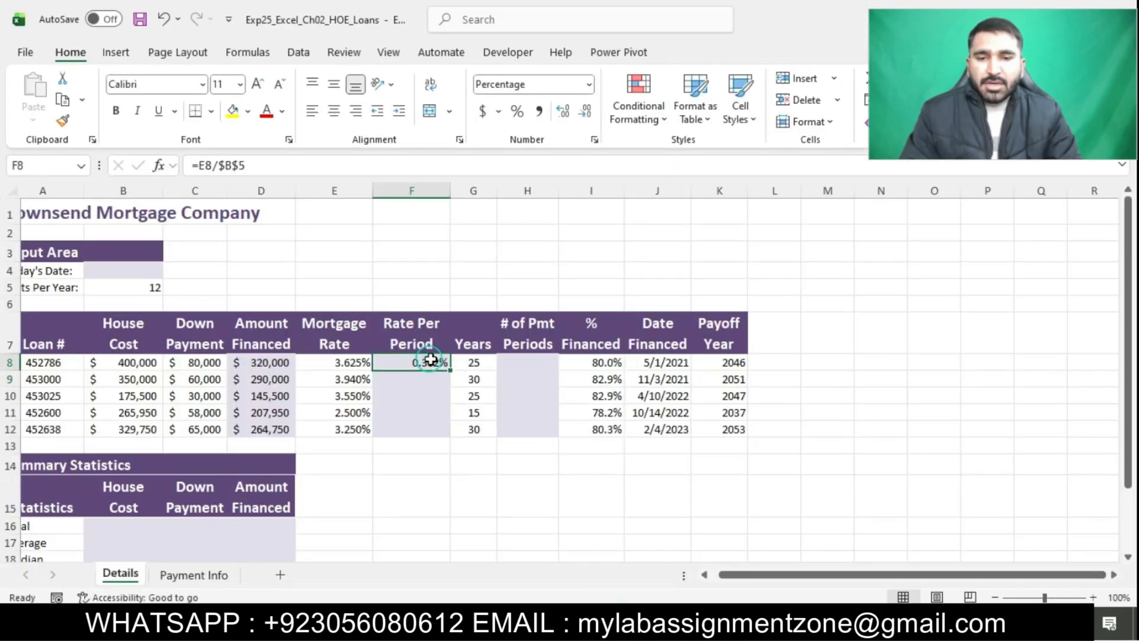
{"action": "left_click_drag", "start_coordinate": [457, 370], "coordinate": [437, 444]}
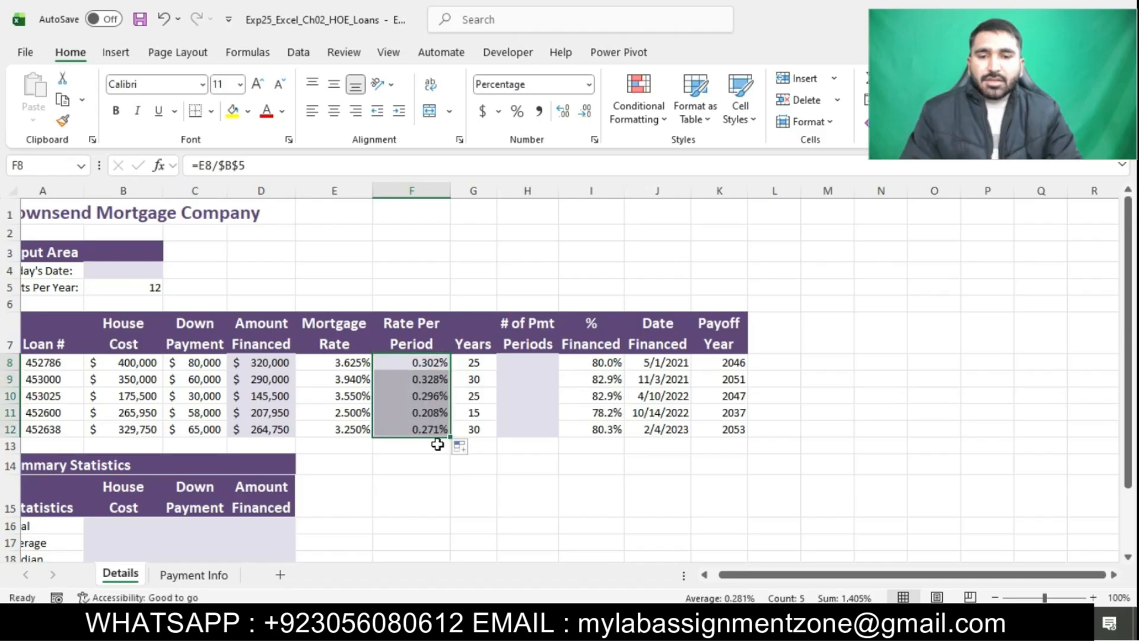
{"action": "left_click", "coordinate": [504, 484]}
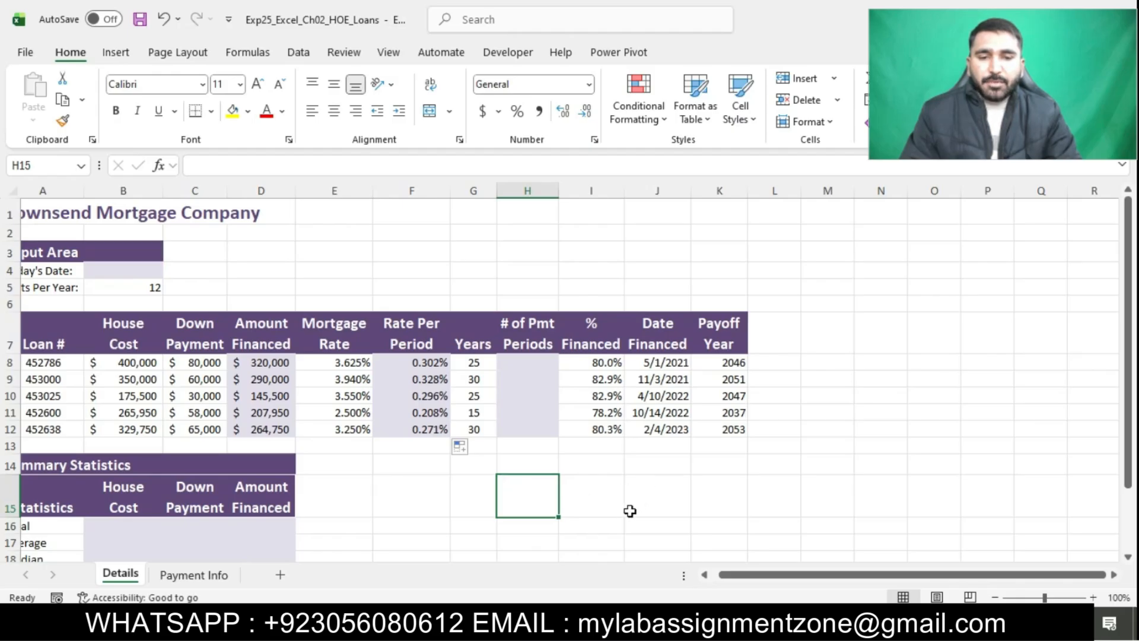
Switch to the Word instructions, highlight the step 4 text in turquoise and select its sentence about entering a formula in cell H8
{"action": "left_click", "coordinate": [567, 625]}
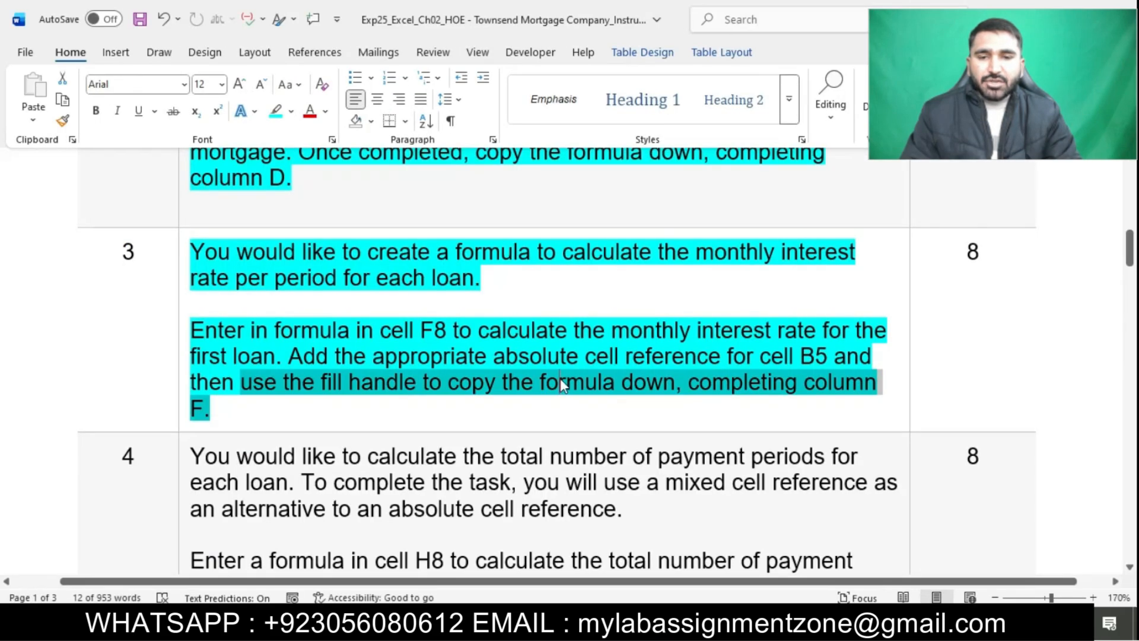
{"action": "left_click", "coordinate": [562, 386]}
{"action": "scroll", "coordinate": [561, 380], "scroll_direction": "down", "scroll_amount": 1}
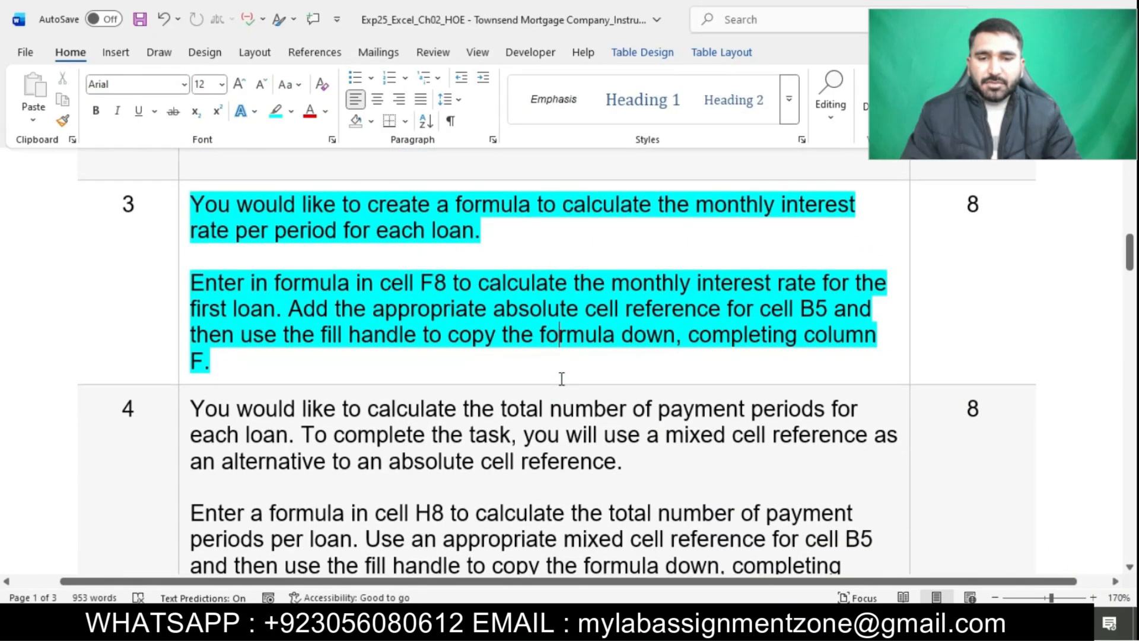
{"action": "scroll", "coordinate": [562, 378], "scroll_direction": "down", "scroll_amount": 3}
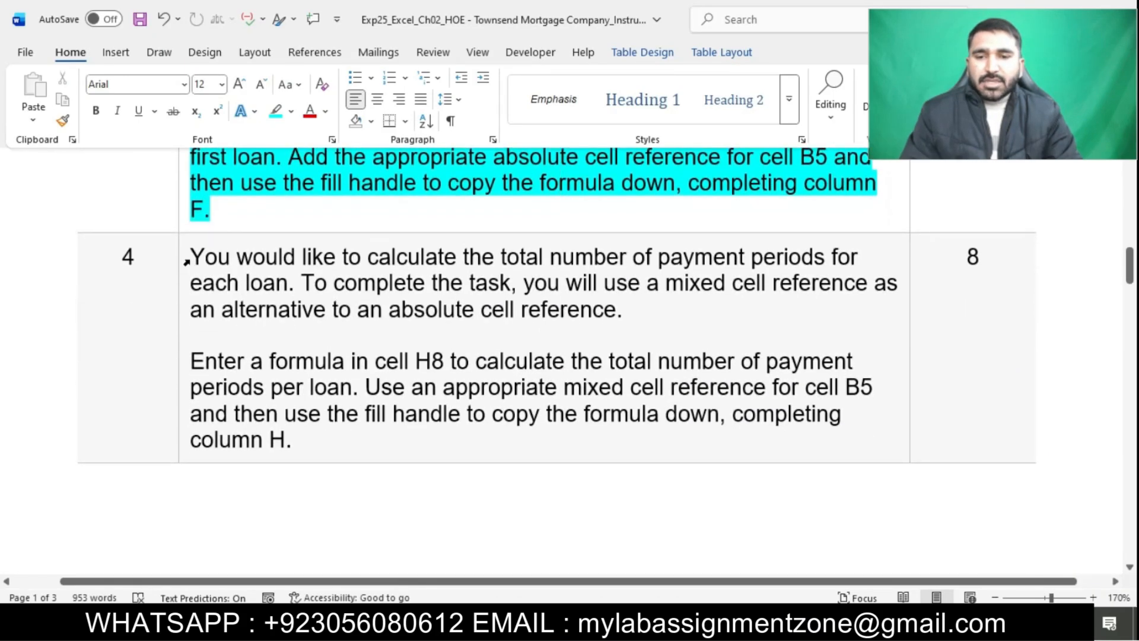
{"action": "left_click", "coordinate": [186, 261]}
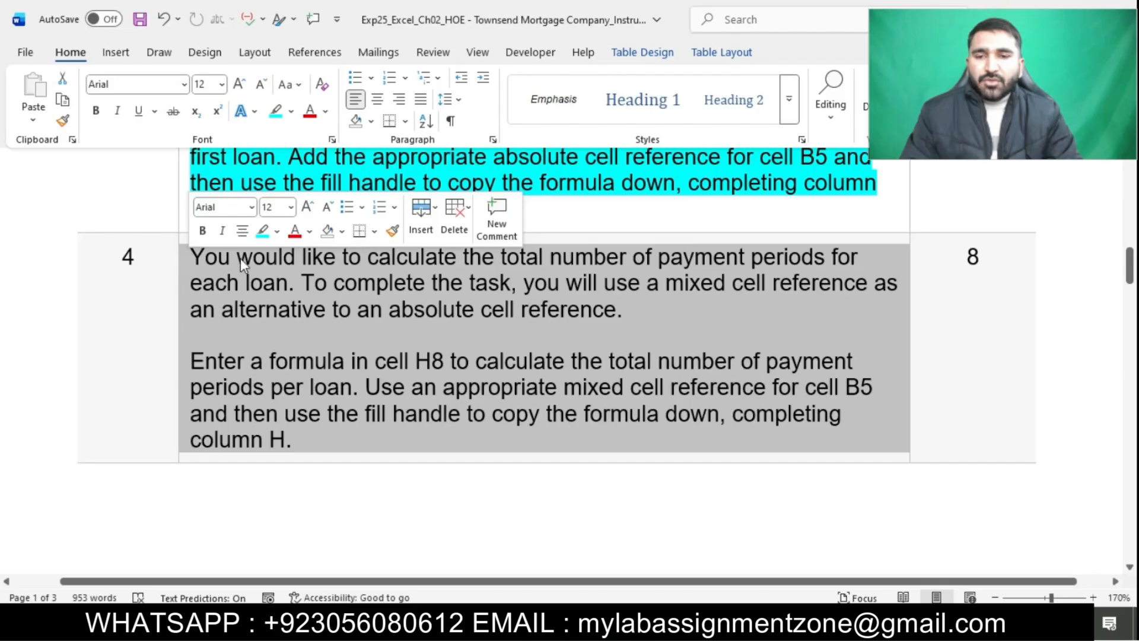
{"action": "left_click", "coordinate": [257, 234]}
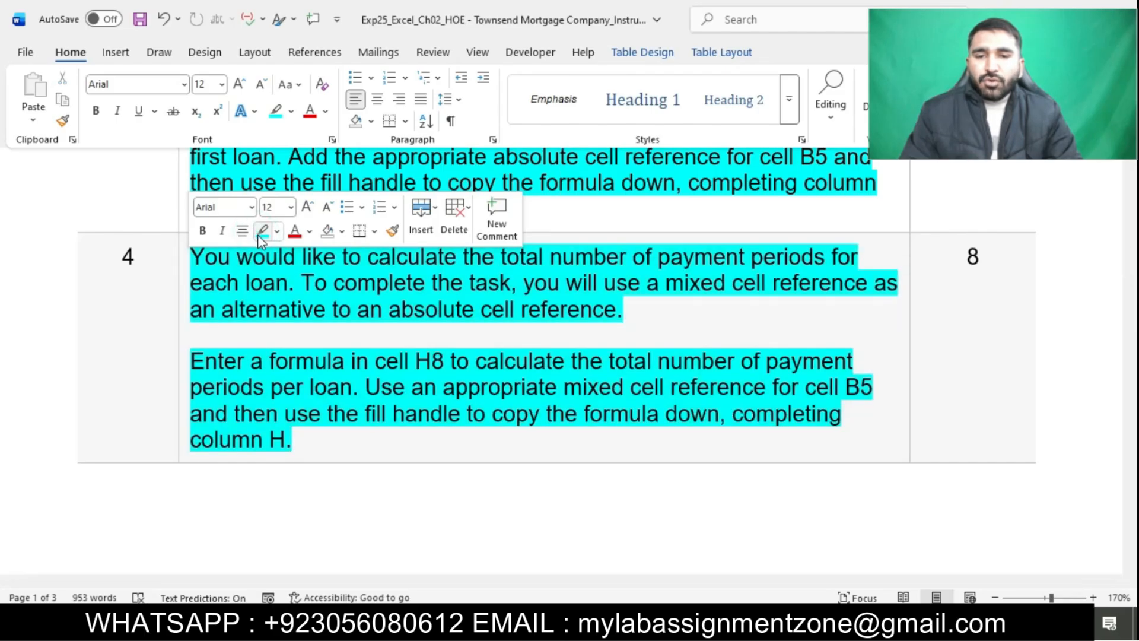
{"action": "left_click", "coordinate": [289, 283]}
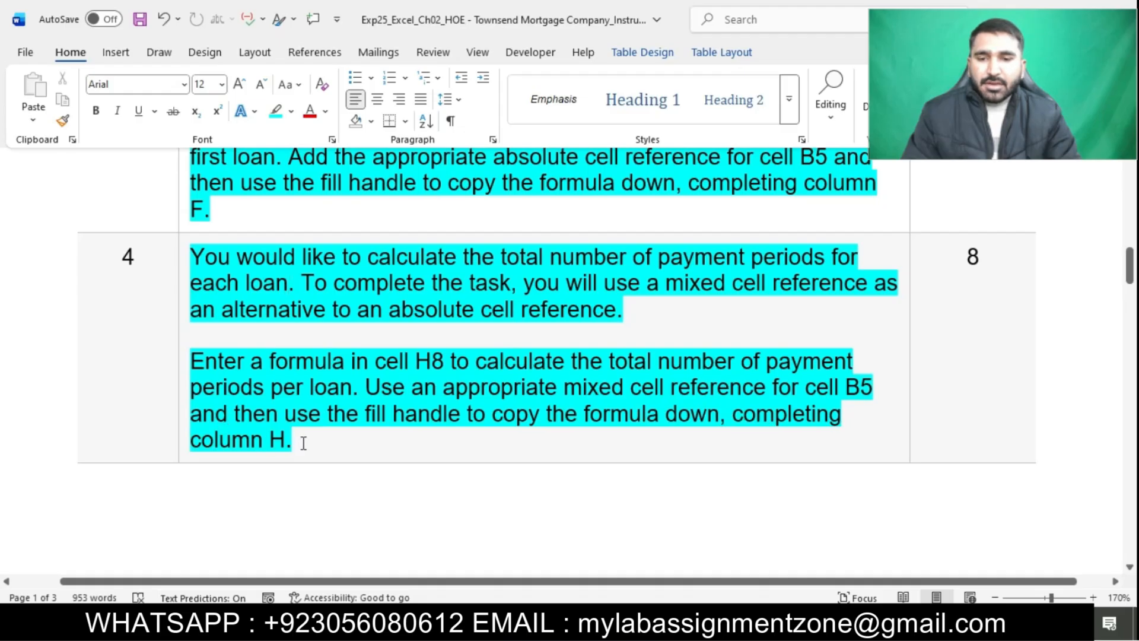
{"action": "left_click_drag", "start_coordinate": [199, 359], "coordinate": [341, 386]}
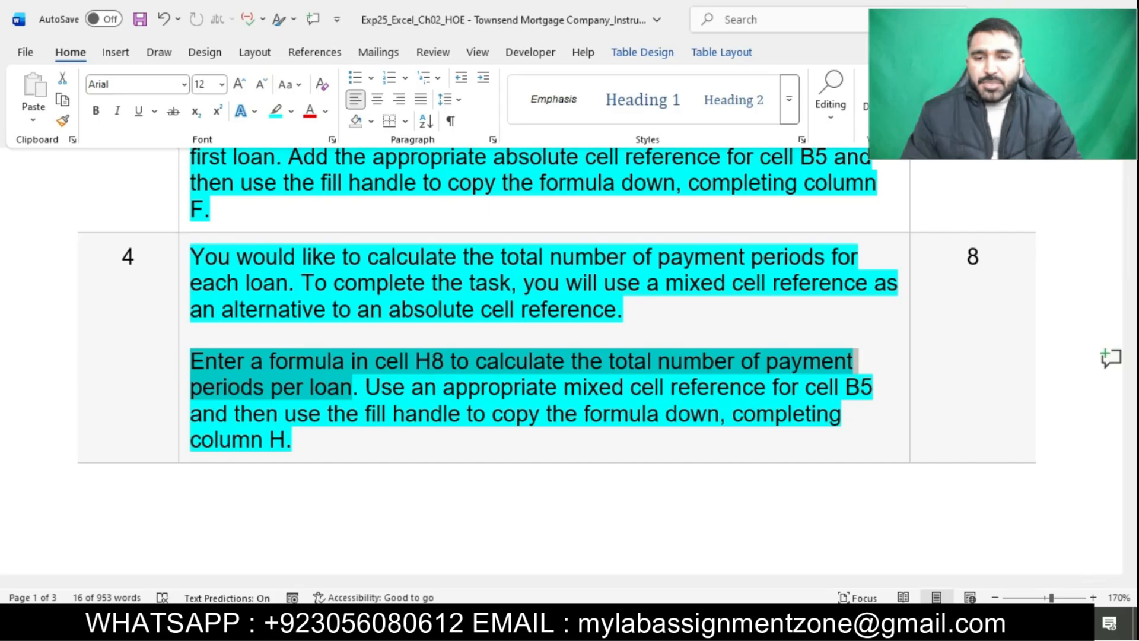
Switch to the Excel workbook and enter the number of payment periods formula =G8*$B$5 in cell H8 of the Details sheet
{"action": "key", "text": "alt+Tab"}
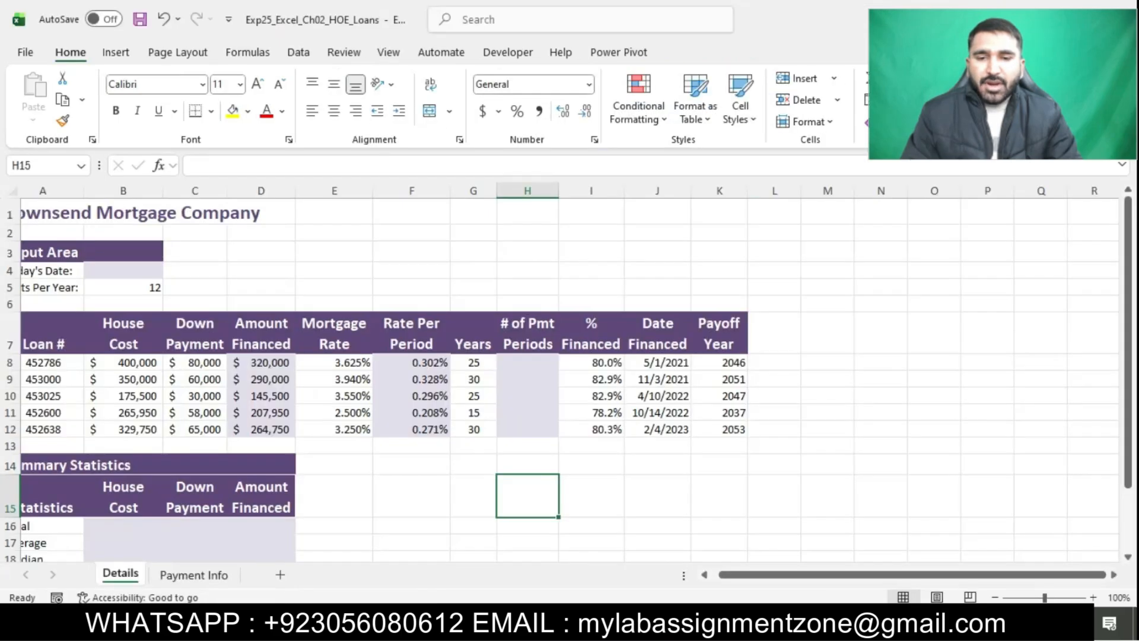
{"action": "left_click", "coordinate": [545, 360]}
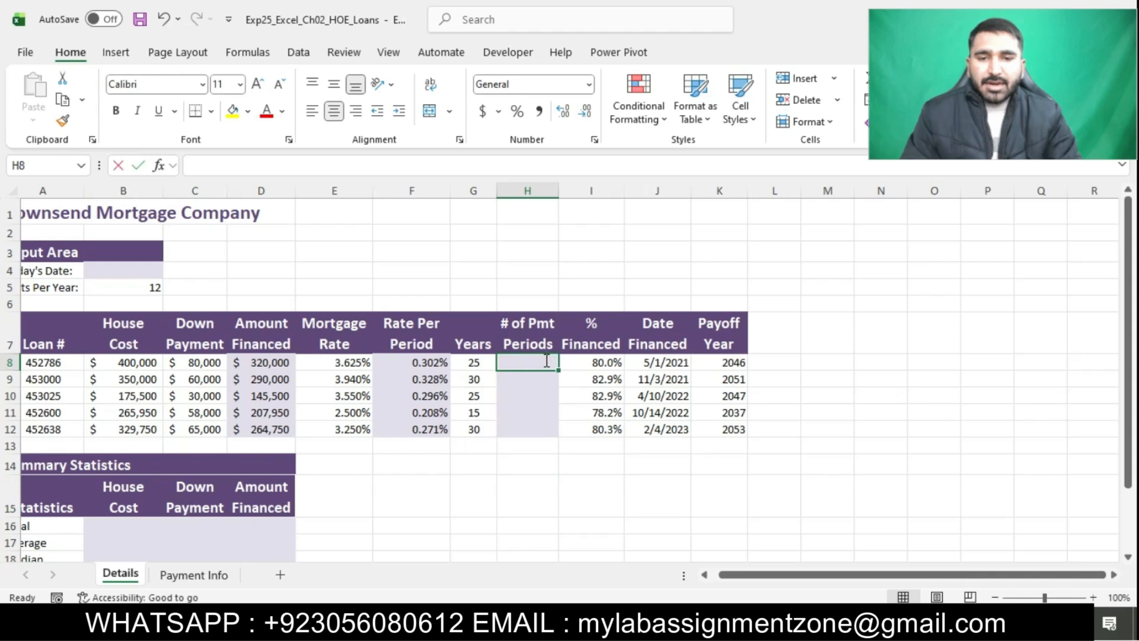
{"action": "type", "text": "="}
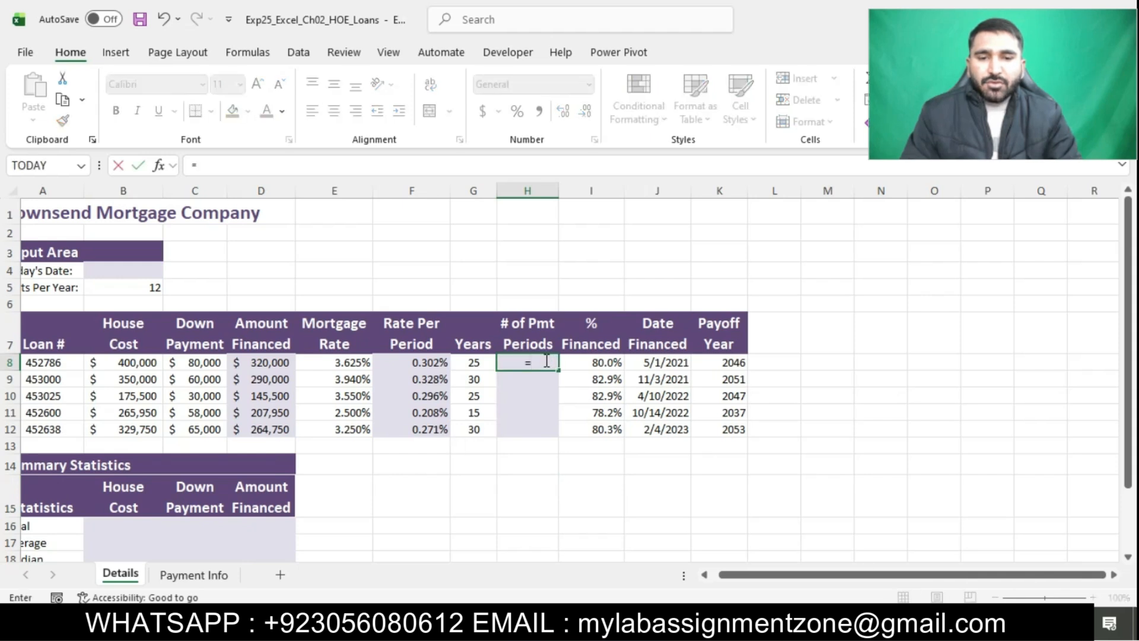
{"action": "left_click", "coordinate": [479, 362]}
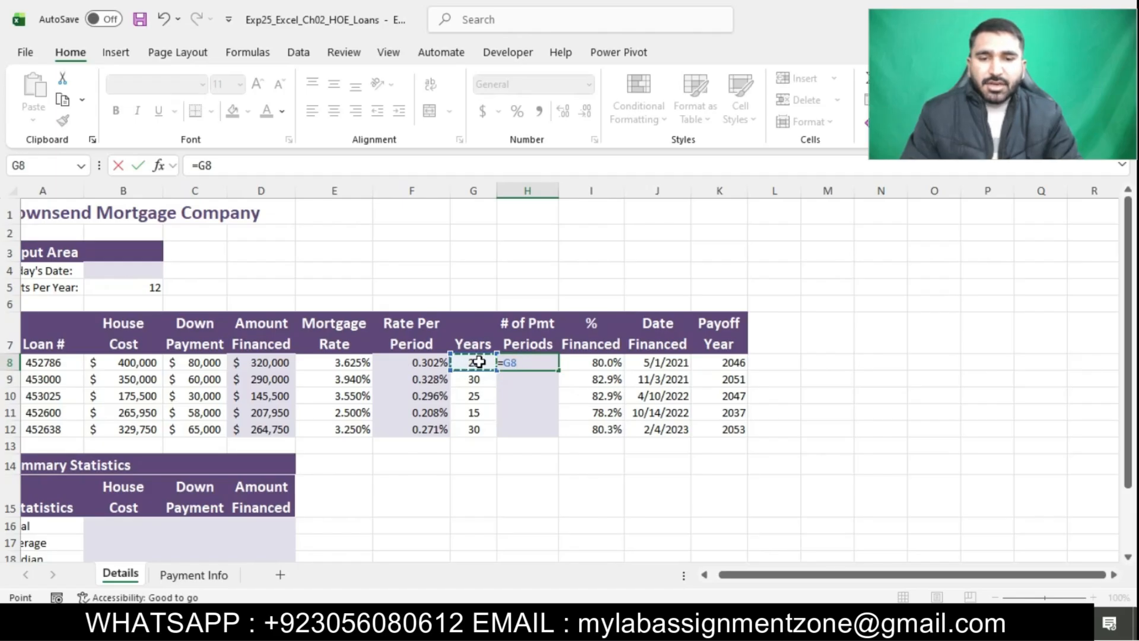
{"action": "type", "text": "*"}
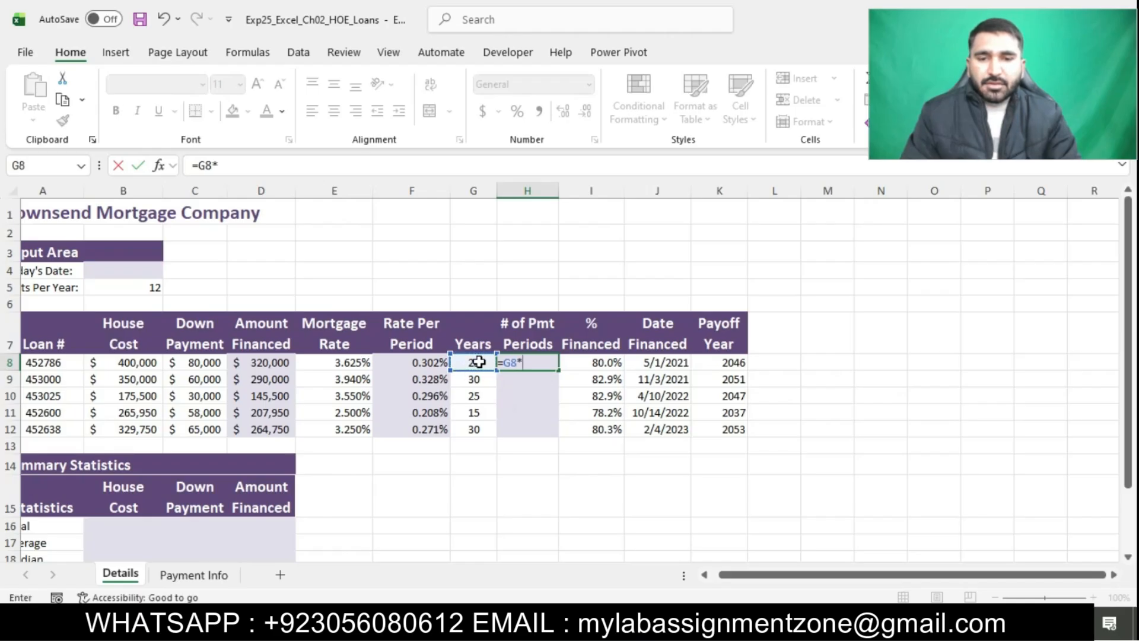
{"action": "type", "text": "$B"}
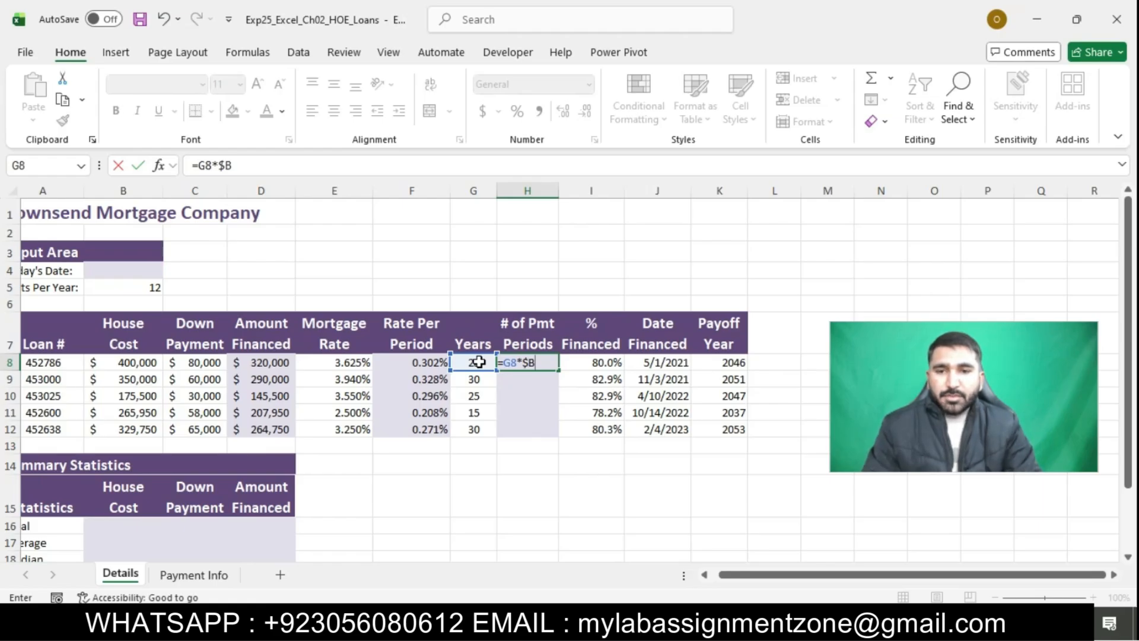
{"action": "type", "text": "$"}
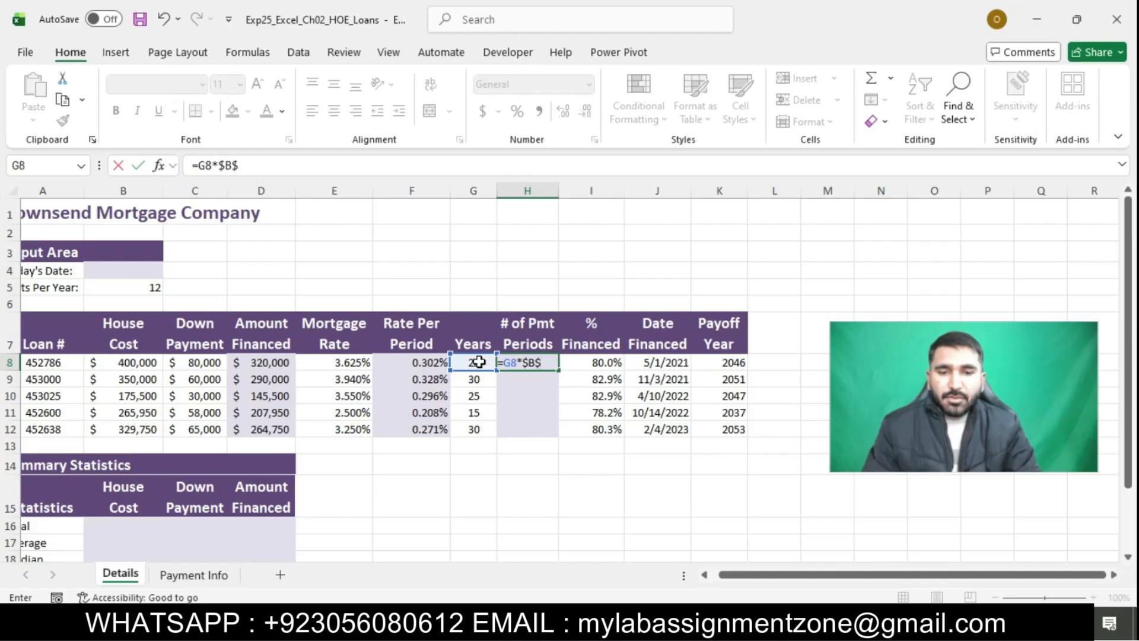
{"action": "type", "text": "5"}
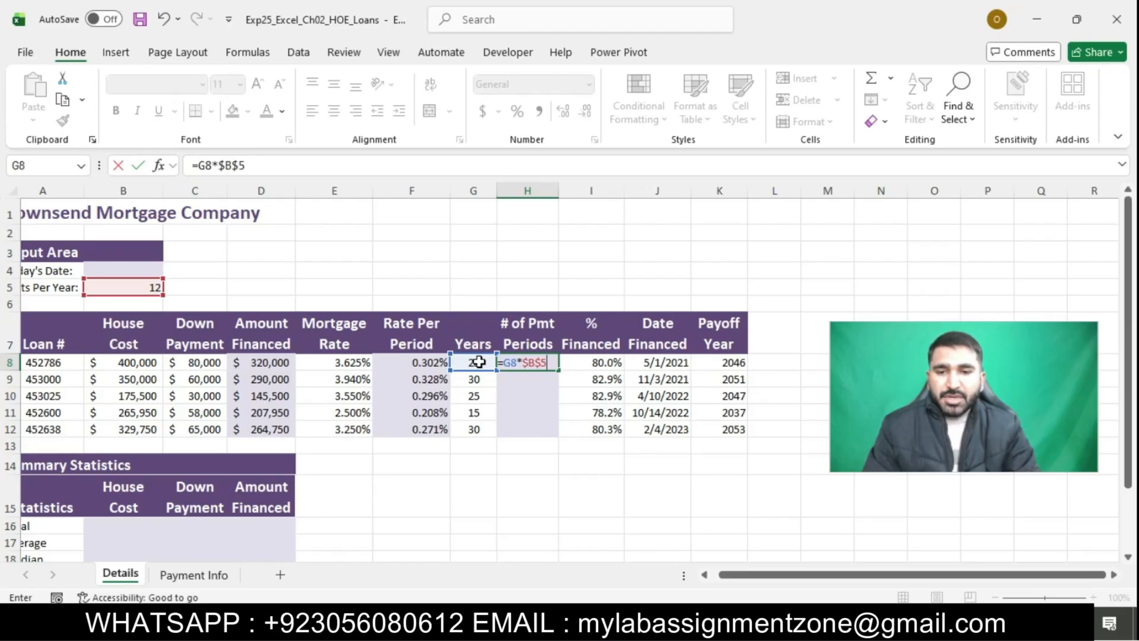
{"action": "key", "text": "Return"}
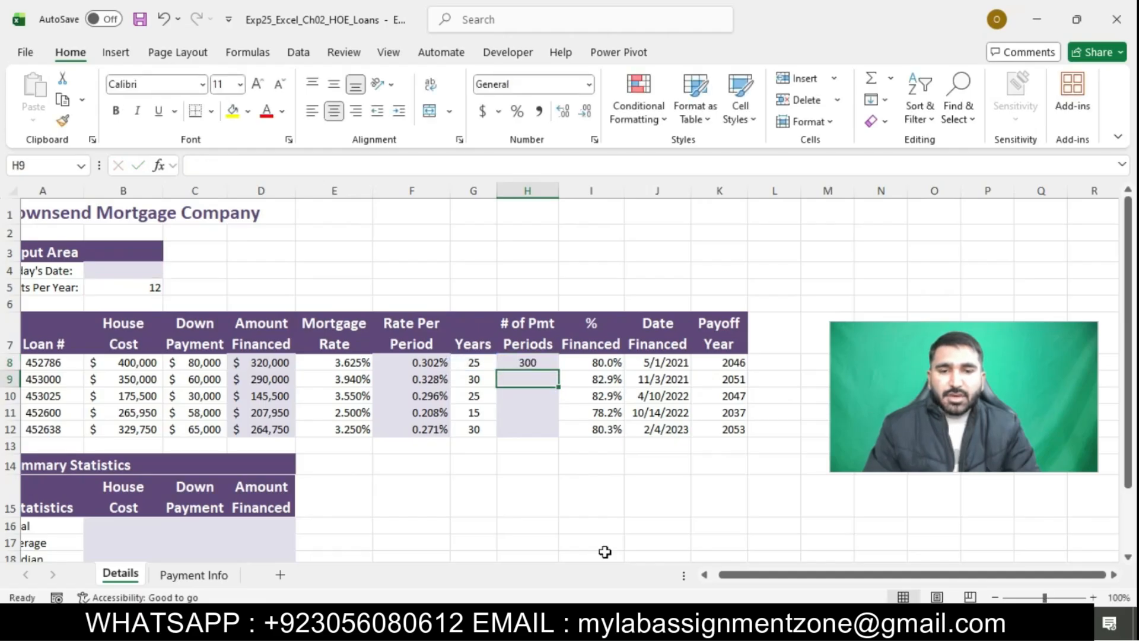
Switch to the Word instructions, select the part of step 4 about copying the formula down column H, and return to Excel
{"action": "left_click", "coordinate": [560, 623]}
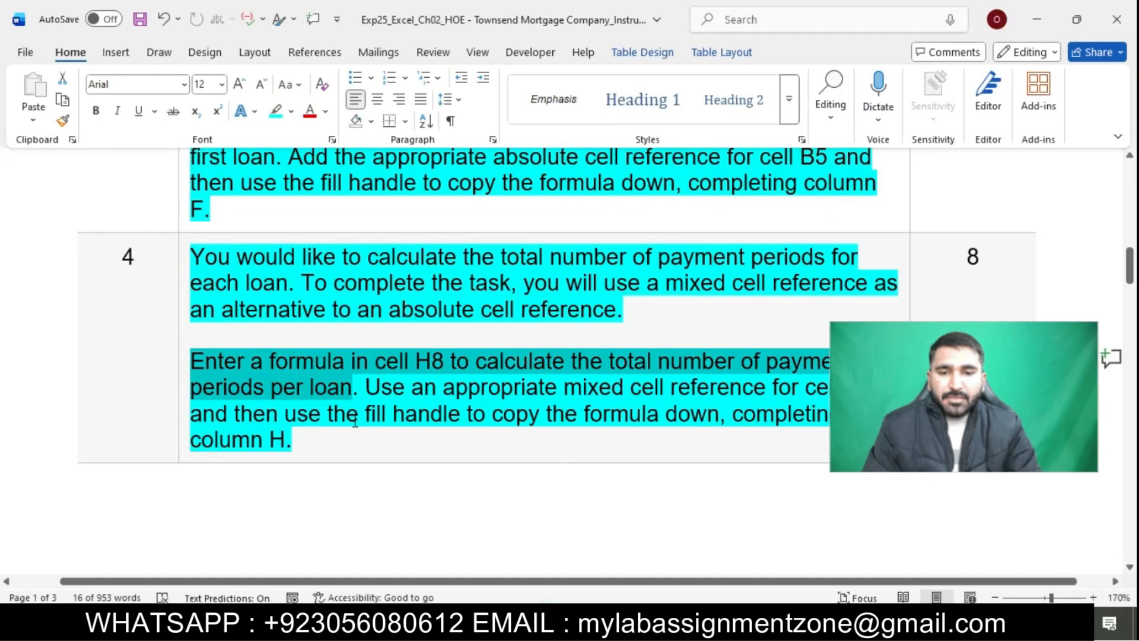
{"action": "left_click_drag", "start_coordinate": [294, 421], "coordinate": [727, 432]}
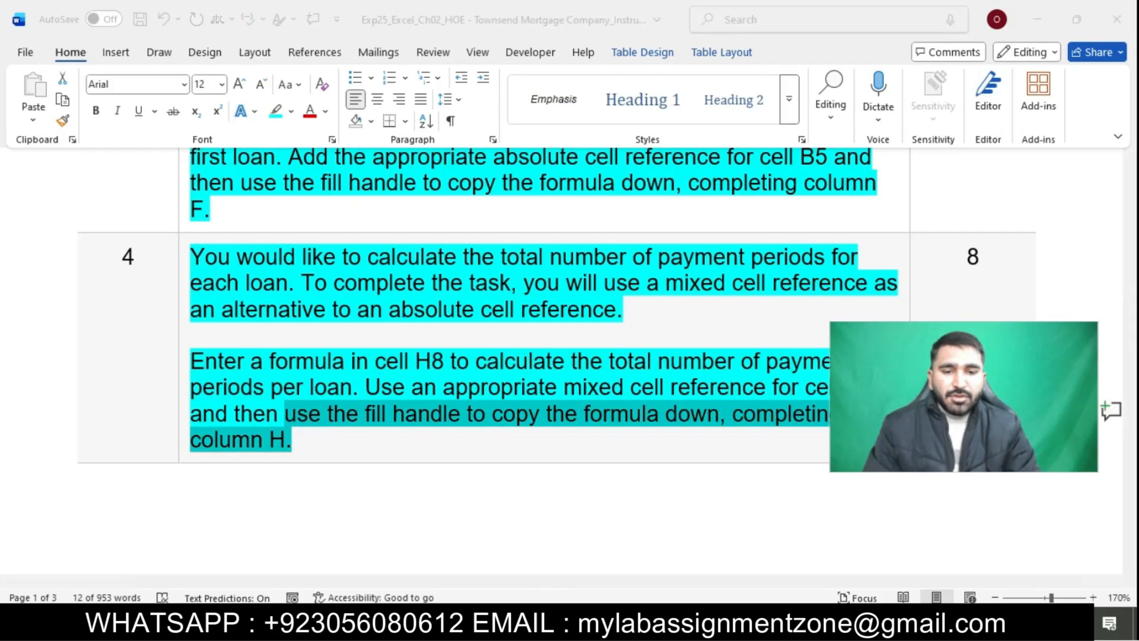
{"action": "key", "text": "alt+Tab"}
Copy the number of payment periods formula from cell H8 down through H12
{"action": "left_click", "coordinate": [522, 362]}
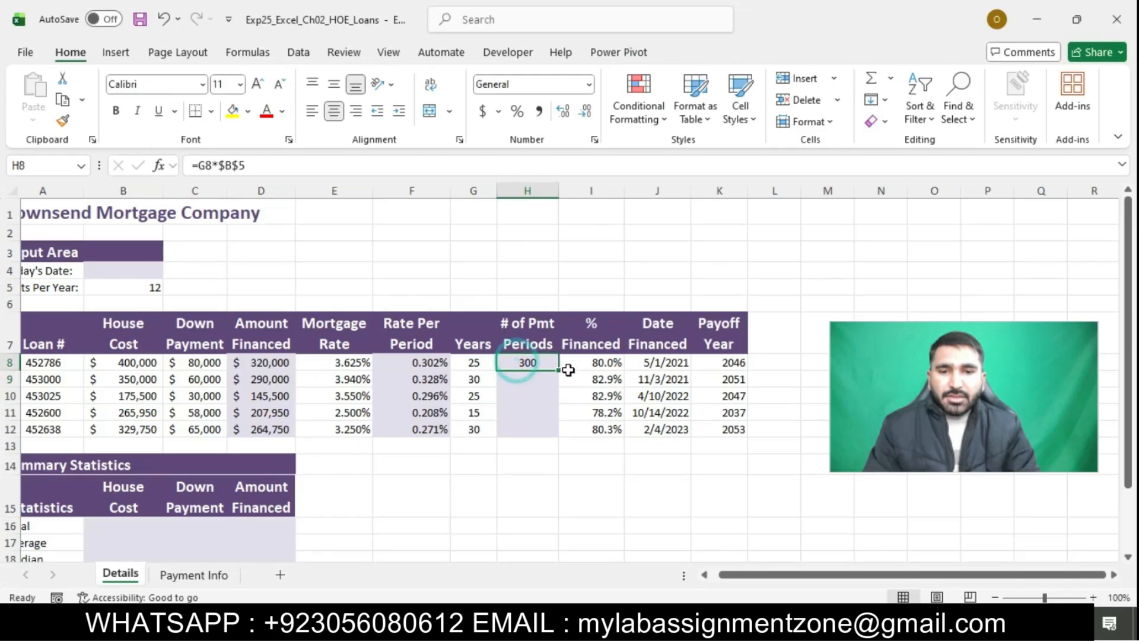
{"action": "left_click_drag", "start_coordinate": [558, 369], "coordinate": [559, 438]}
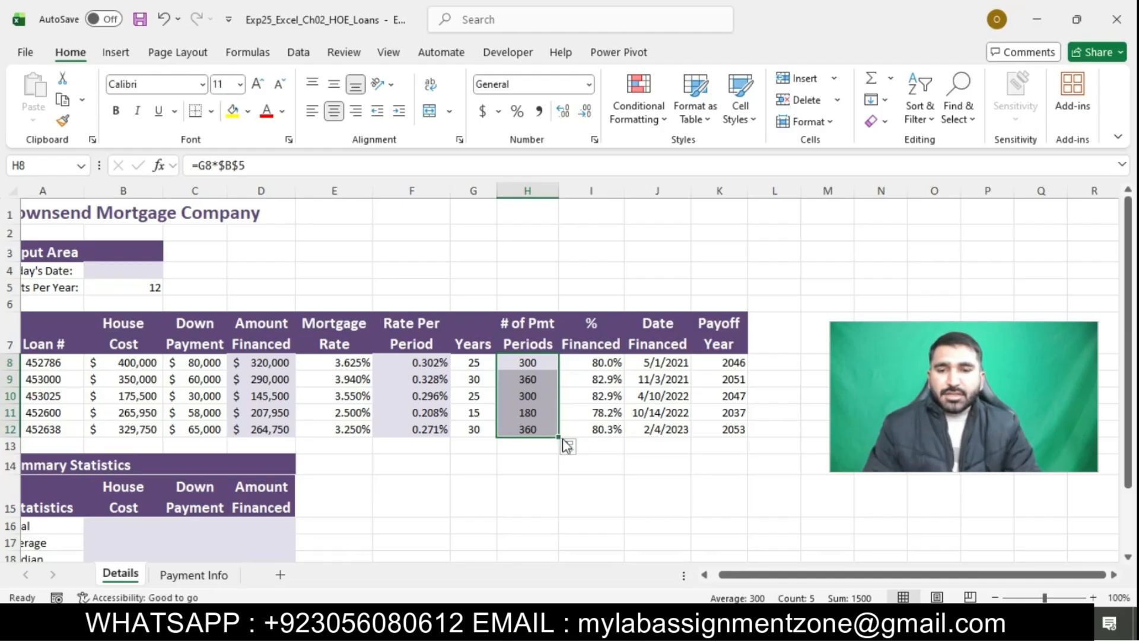
{"action": "left_click", "coordinate": [626, 479]}
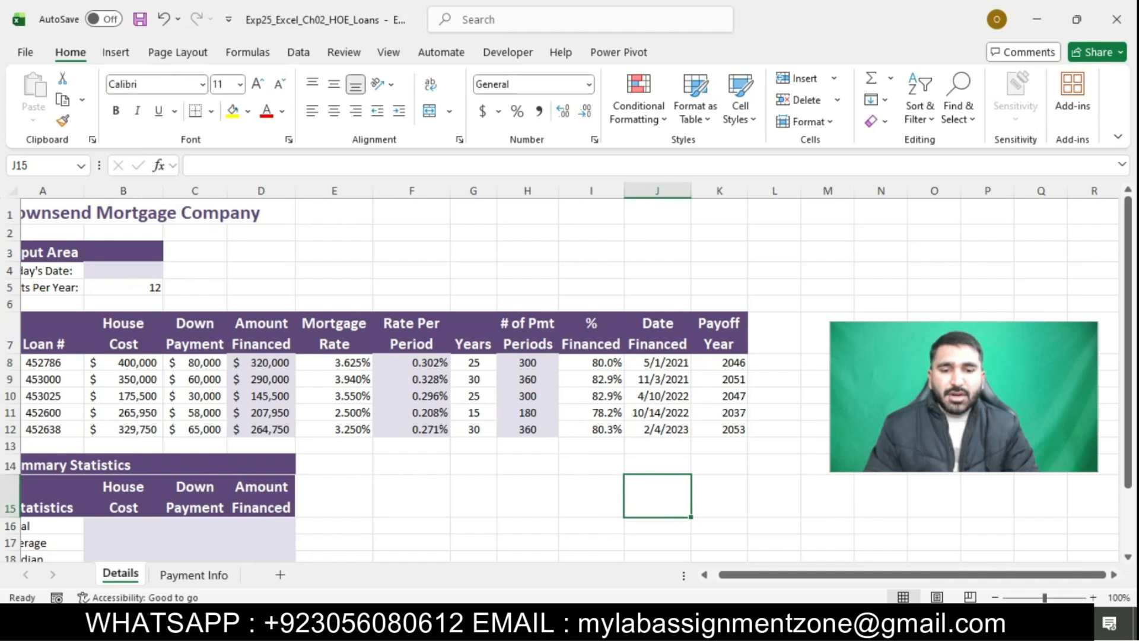
Switch to the Word instructions, highlight the step 5 text in turquoise and select its sentence about using AutoSum in cell B16
{"action": "key", "text": "alt+Tab"}
{"action": "left_click", "coordinate": [569, 437]}
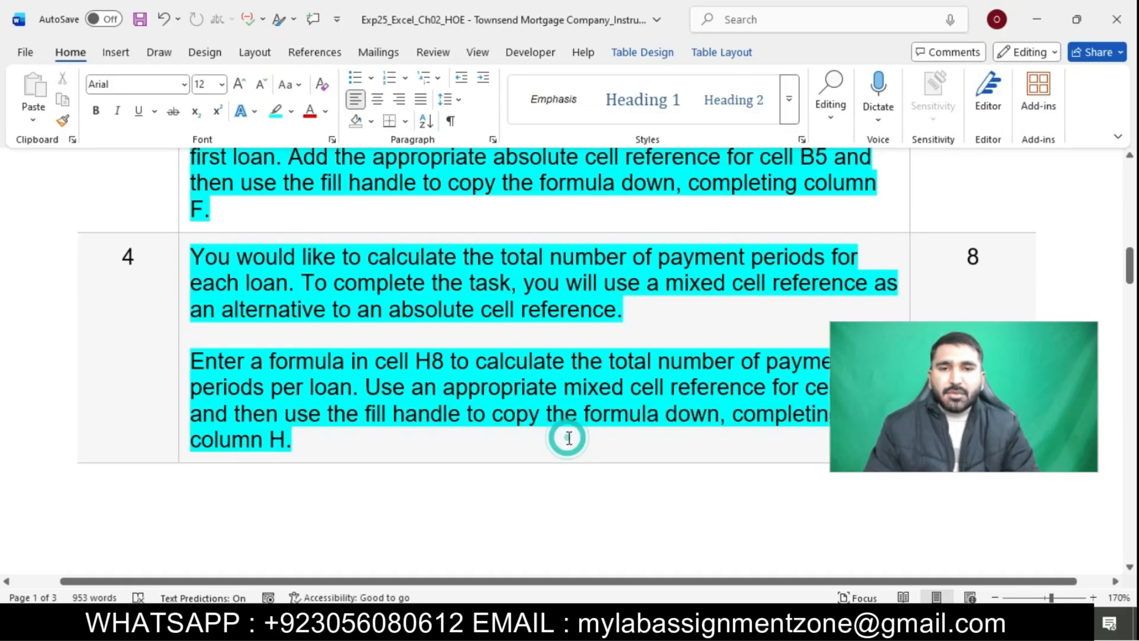
{"action": "scroll", "coordinate": [568, 438], "scroll_direction": "down", "scroll_amount": 10}
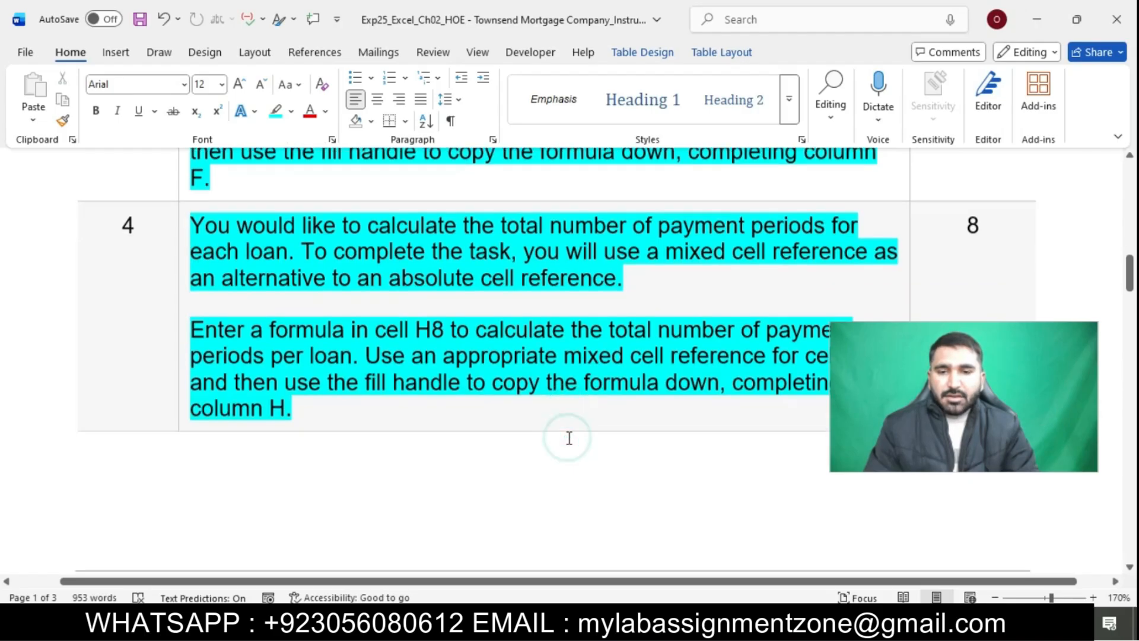
{"action": "scroll", "coordinate": [568, 439], "scroll_direction": "down", "scroll_amount": 2}
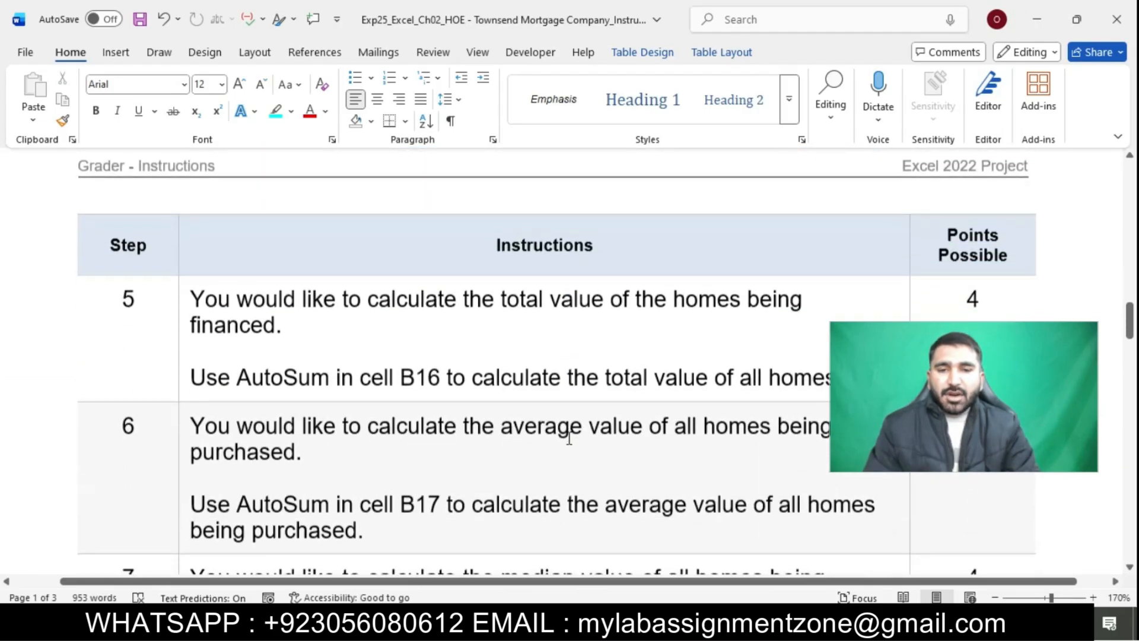
{"action": "left_click", "coordinate": [184, 301]}
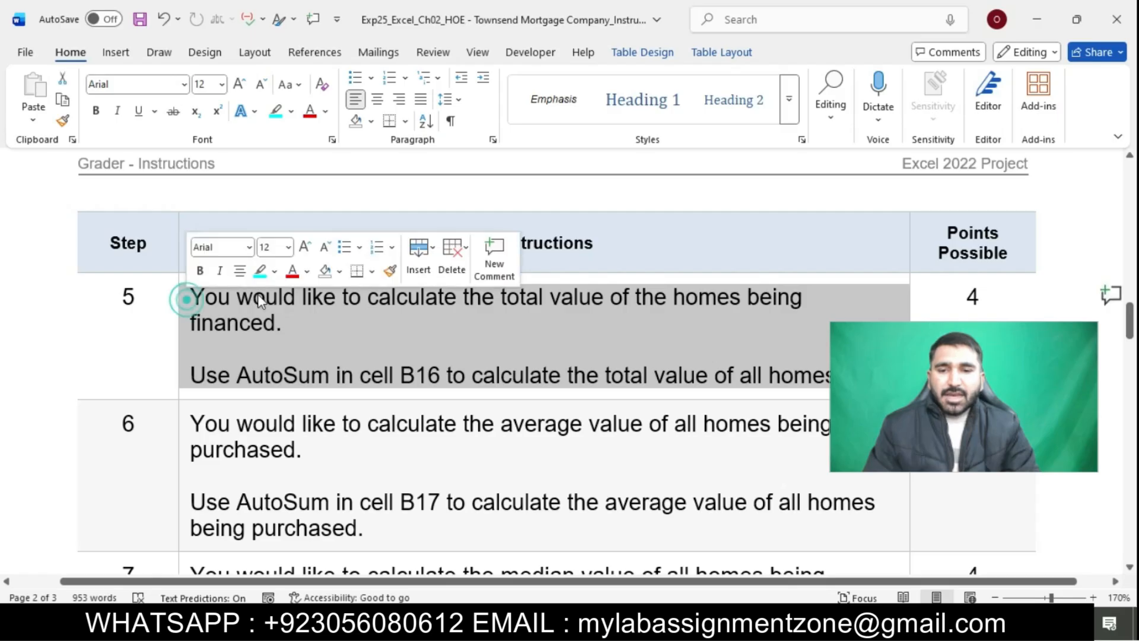
{"action": "left_click", "coordinate": [257, 270]}
{"action": "left_click", "coordinate": [297, 345]}
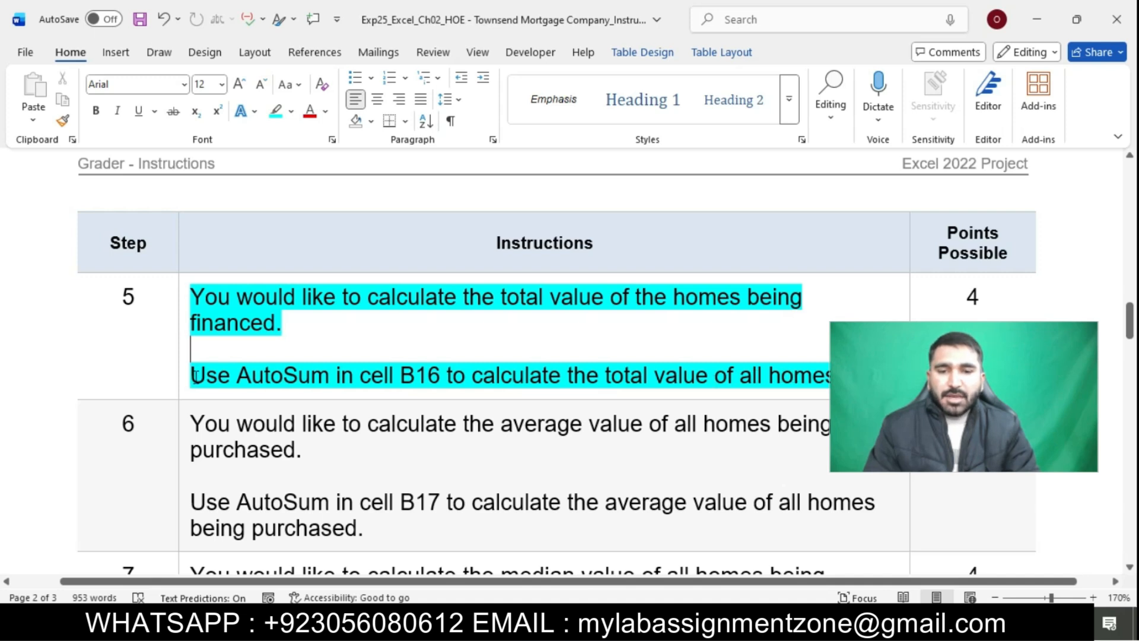
{"action": "left_click_drag", "start_coordinate": [196, 376], "coordinate": [843, 380]}
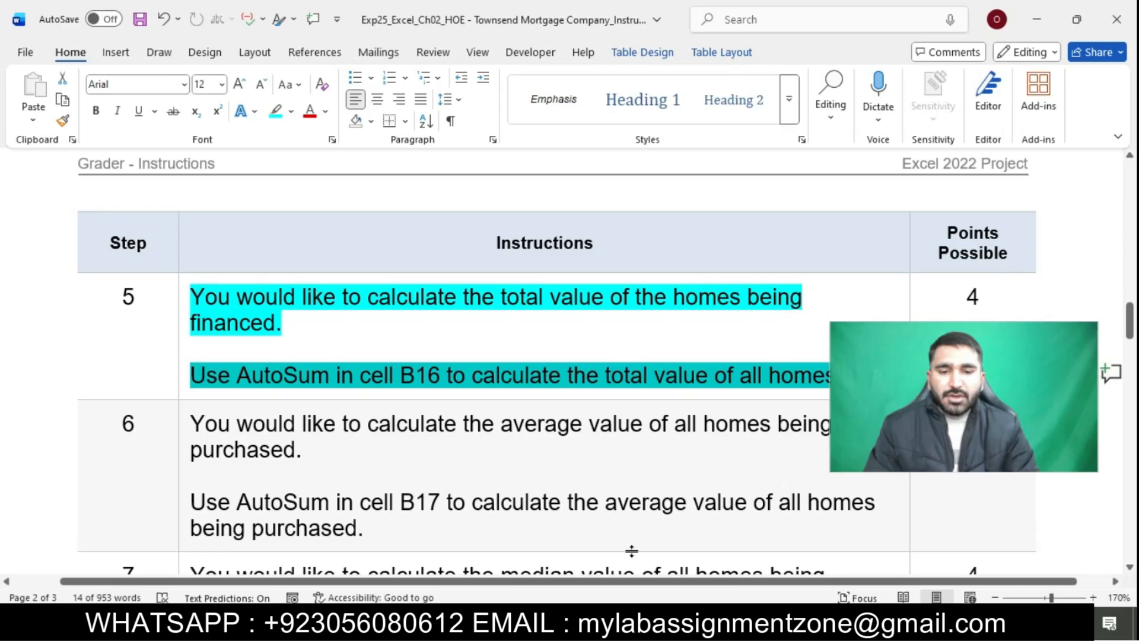
Switch to the Excel workbook and enter the total house cost formula =SUM(B8:B12) in cell B16 of the Details sheet
{"action": "left_click", "coordinate": [623, 624]}
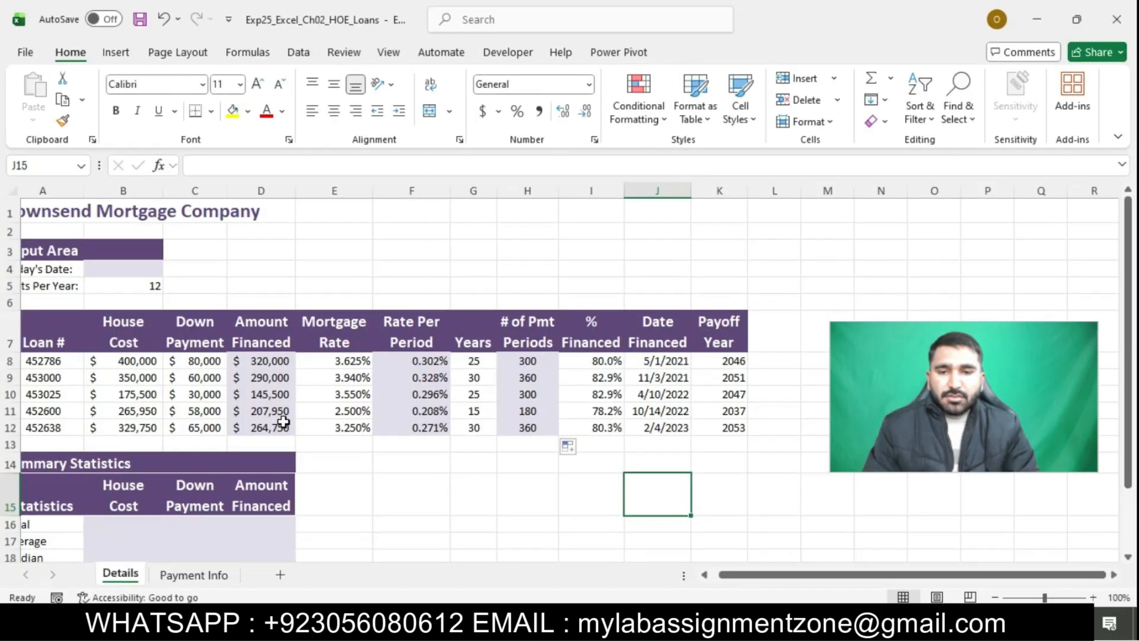
{"action": "scroll", "coordinate": [285, 415], "scroll_direction": "down", "scroll_amount": 1}
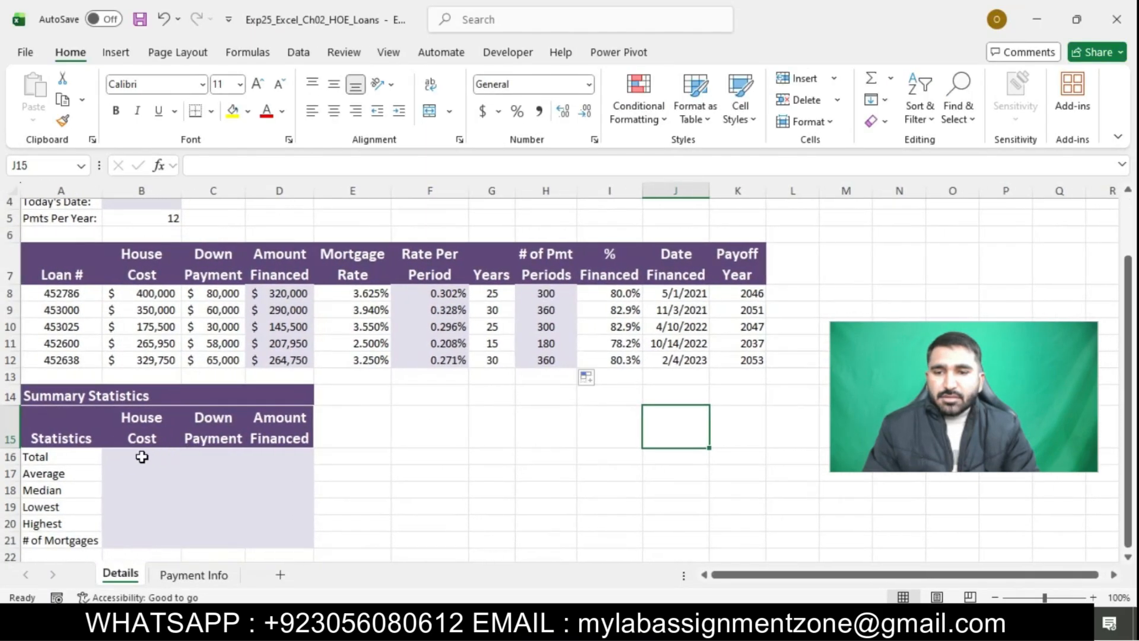
{"action": "left_click", "coordinate": [139, 455]}
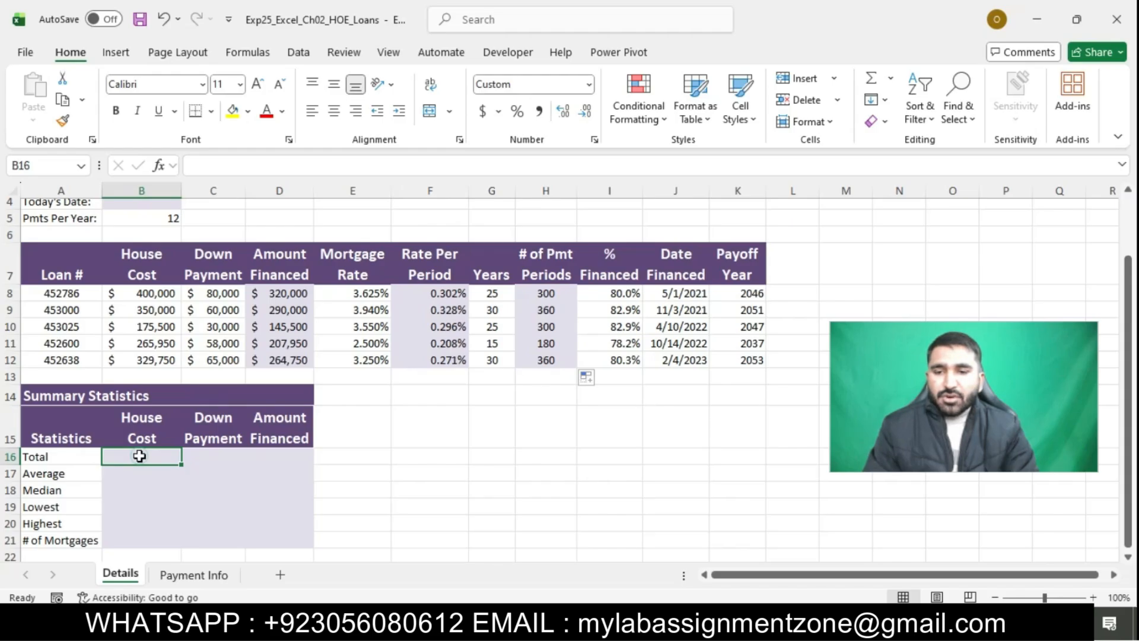
{"action": "double_click", "coordinate": [140, 456]}
{"action": "type", "text": "="}
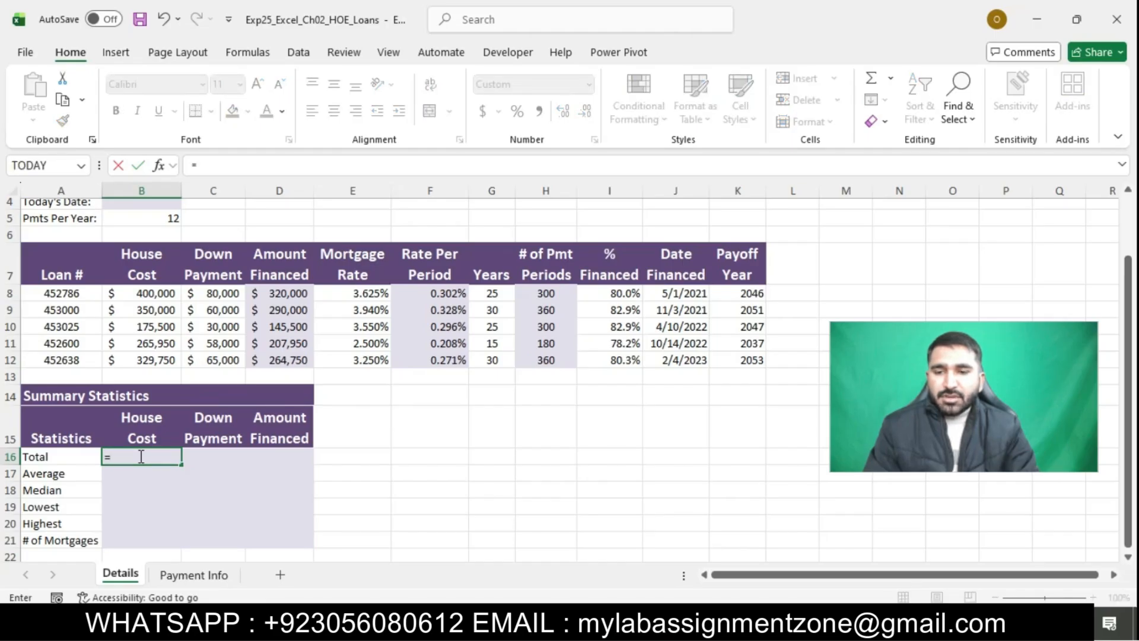
{"action": "type", "text": "SUM"}
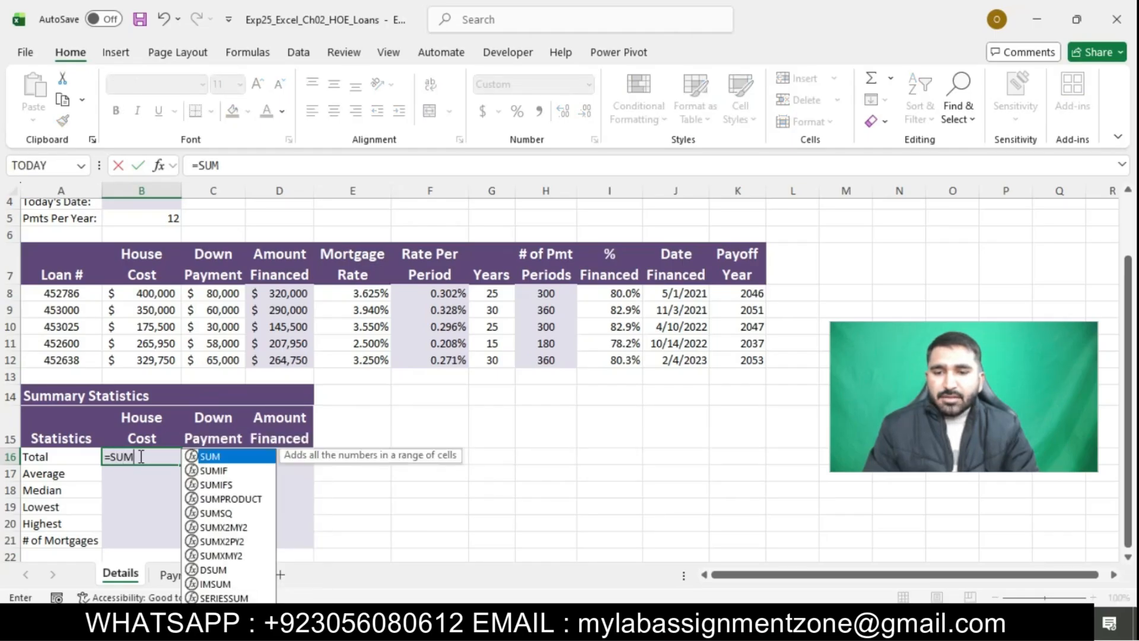
{"action": "double_click", "coordinate": [226, 461]}
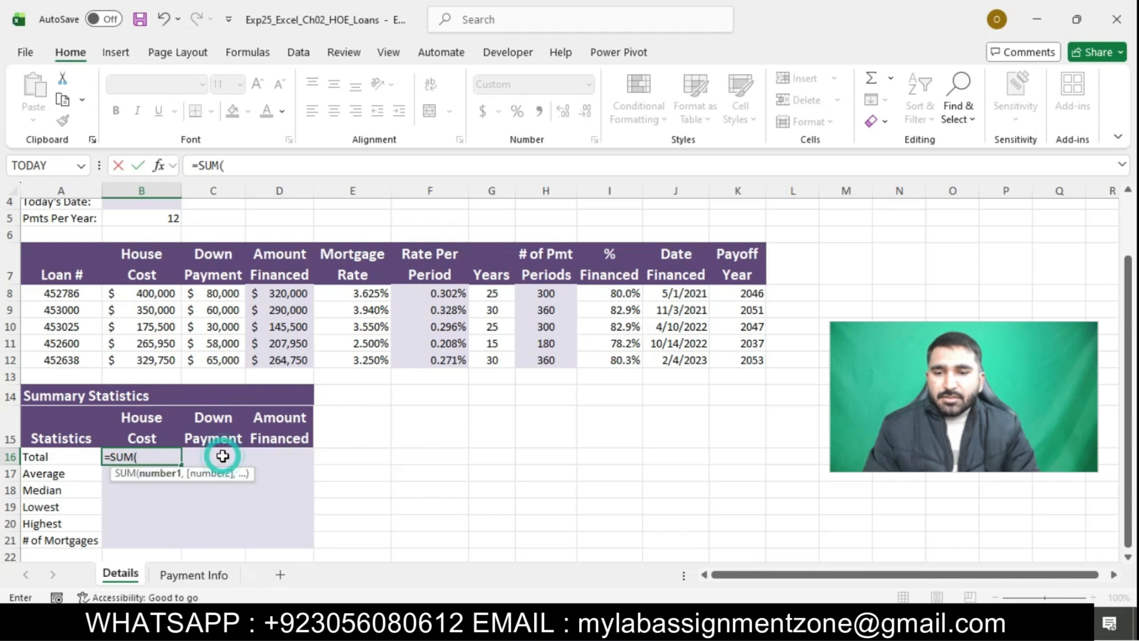
{"action": "type", "text": "B"}
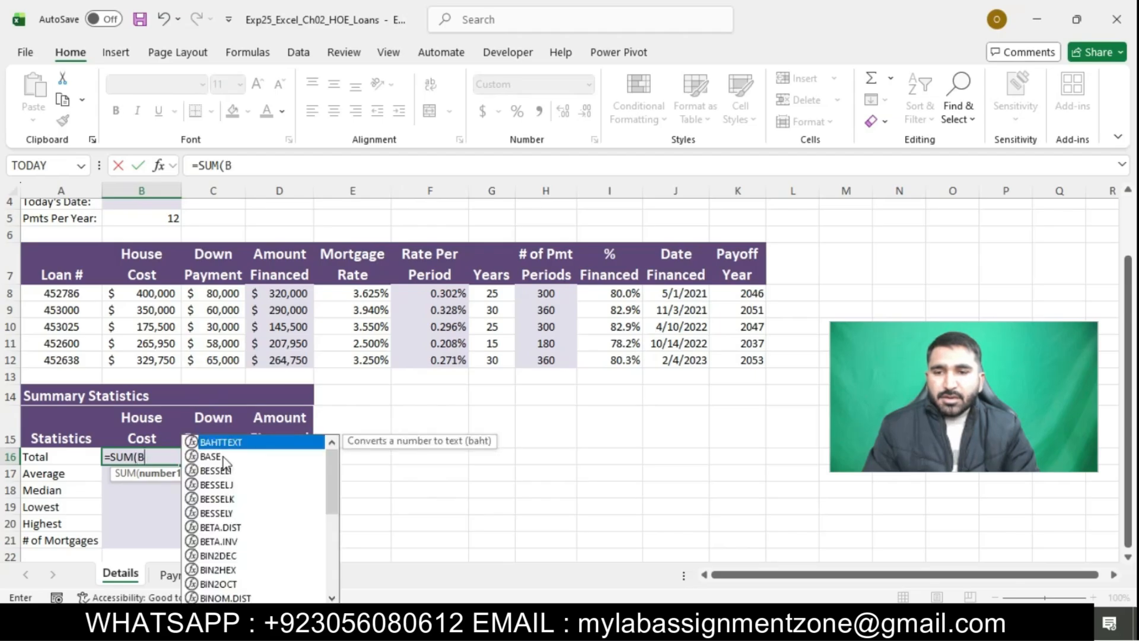
{"action": "type", "text": "8"}
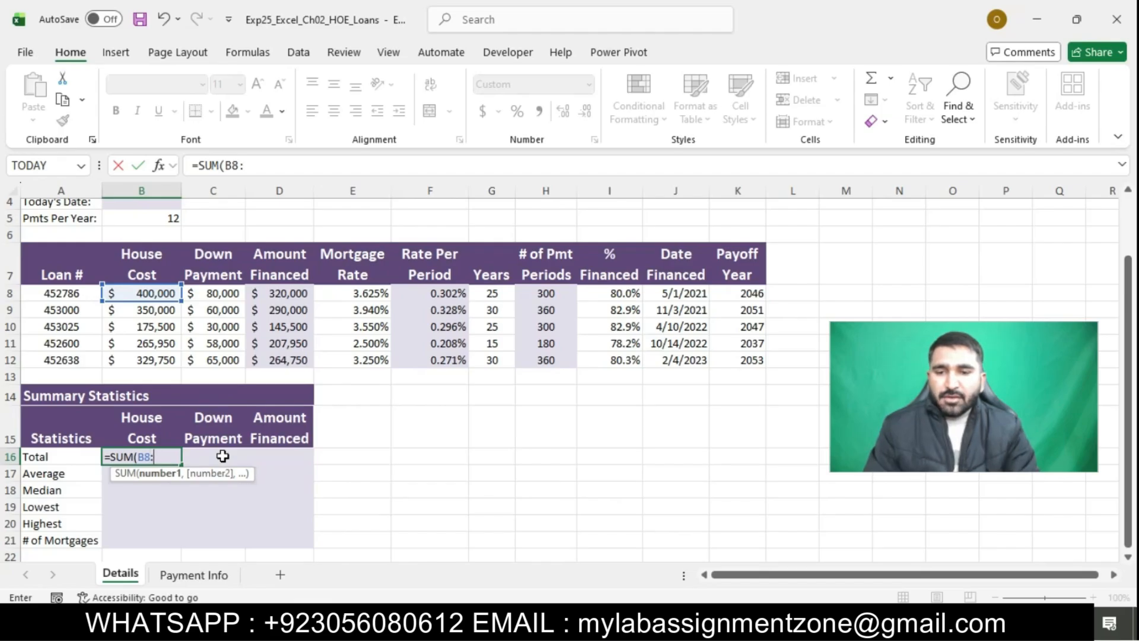
{"action": "type", "text": ":"}
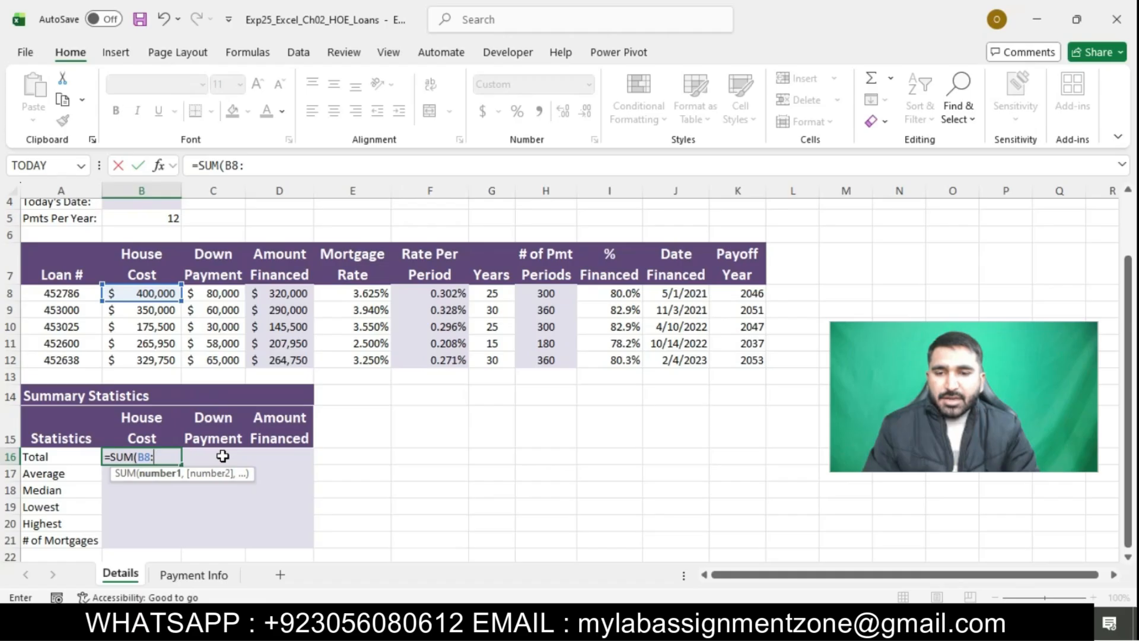
{"action": "type", "text": "B12"}
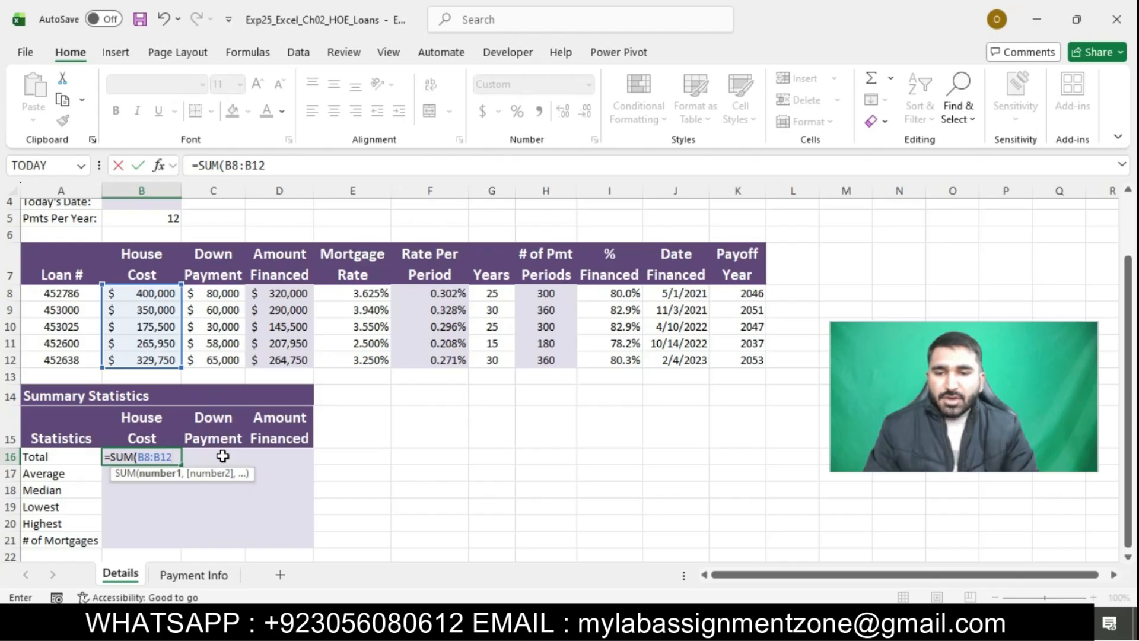
{"action": "type", "text": ")"}
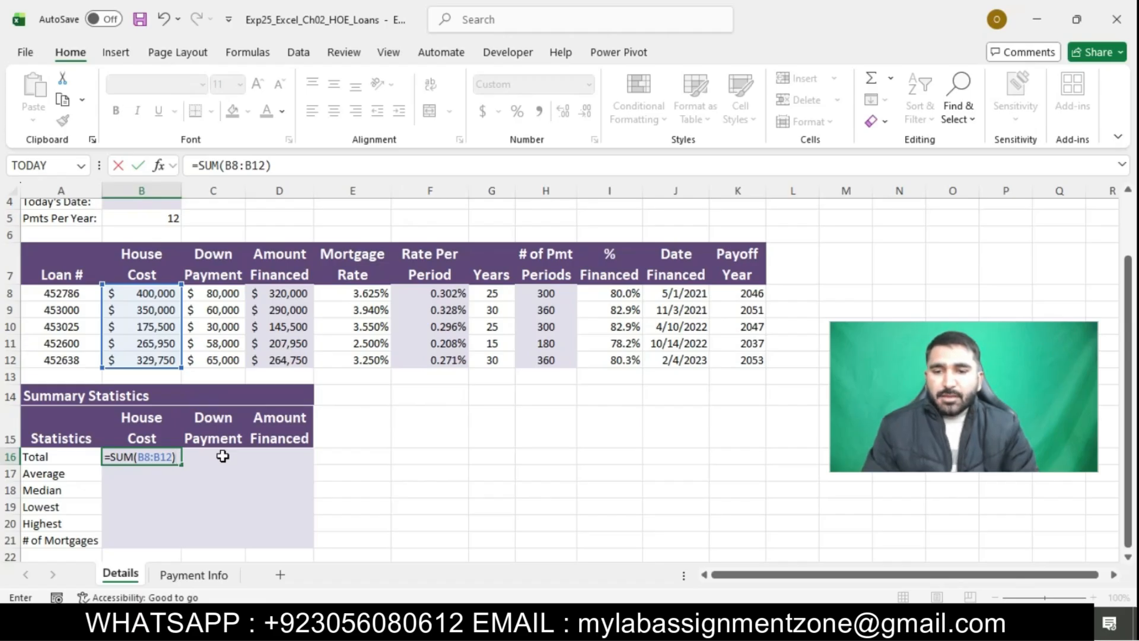
{"action": "key", "text": "Return"}
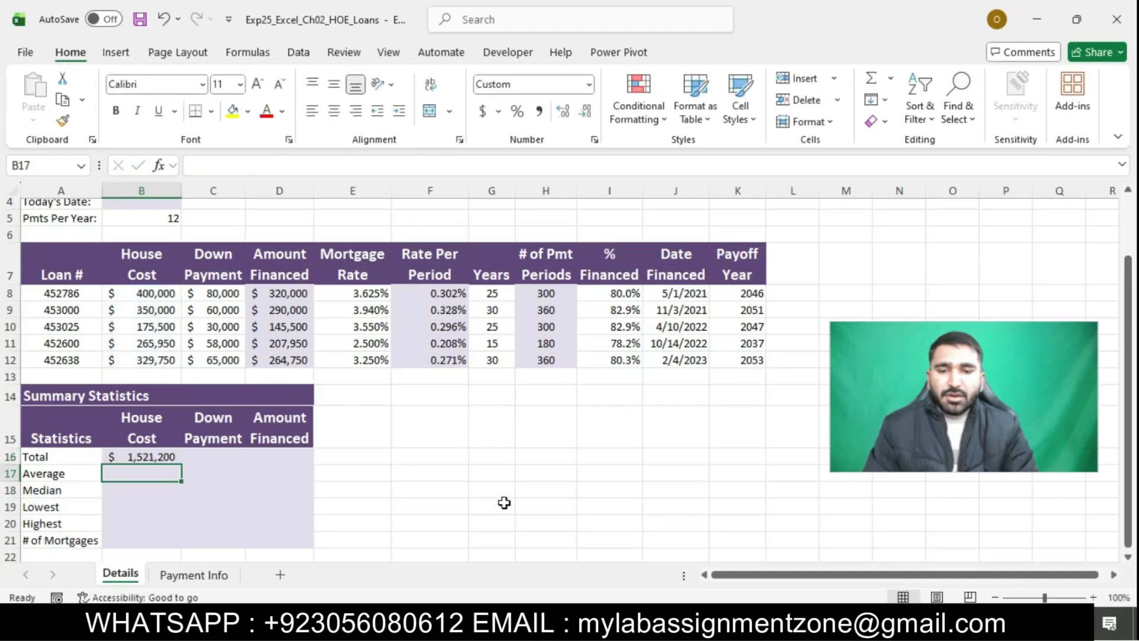
Switch to the Word instructions, highlight the step 6 text in turquoise and select its sentence about using AutoSum in cell B17
{"action": "key", "text": "alt+Tab"}
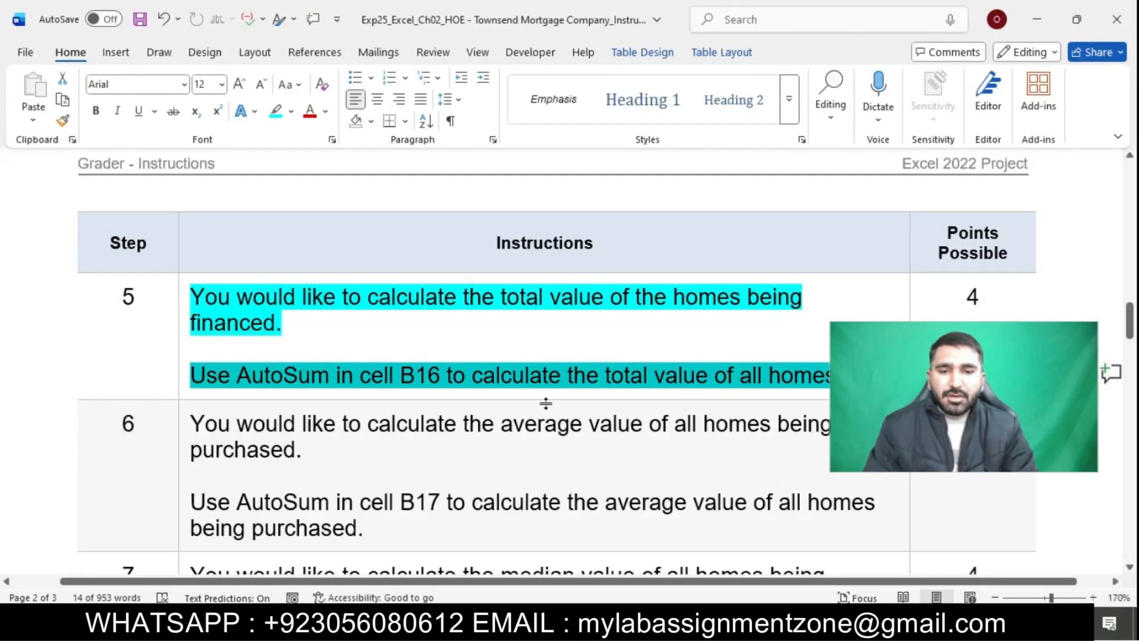
{"action": "scroll", "coordinate": [632, 389], "scroll_direction": "down", "scroll_amount": 2}
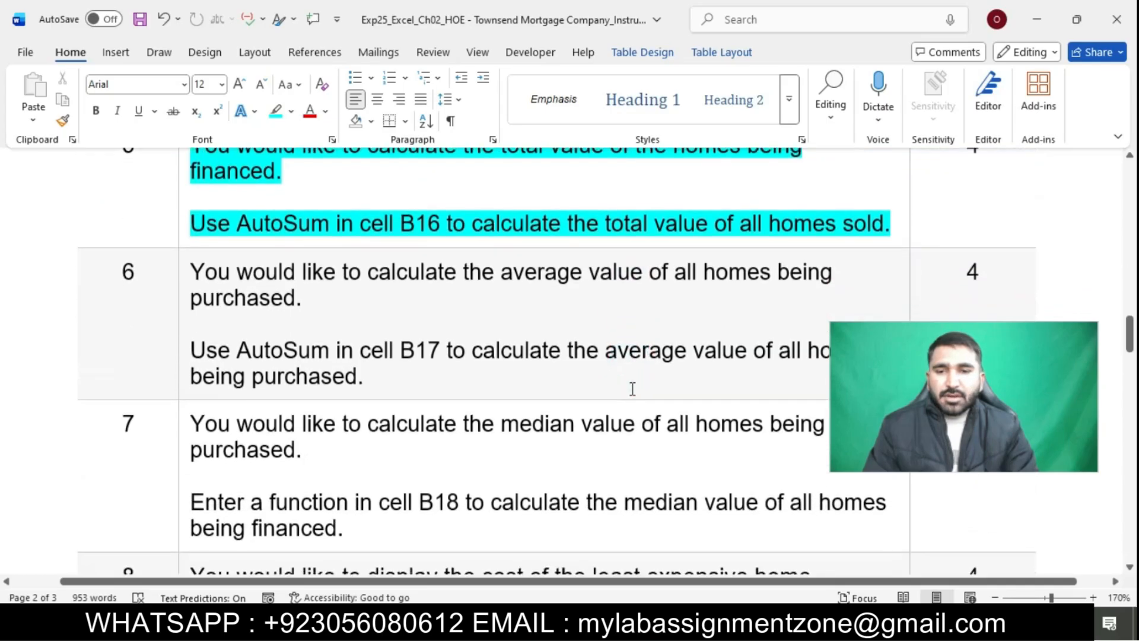
{"action": "left_click", "coordinate": [186, 277]}
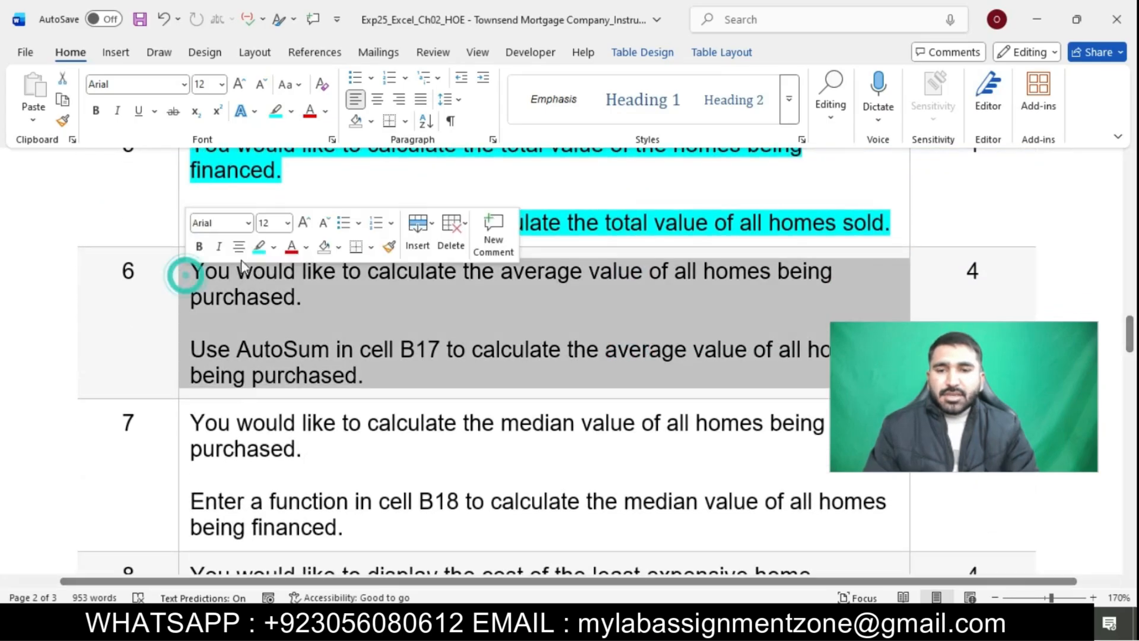
{"action": "left_click", "coordinate": [259, 247]}
{"action": "left_click", "coordinate": [282, 314]}
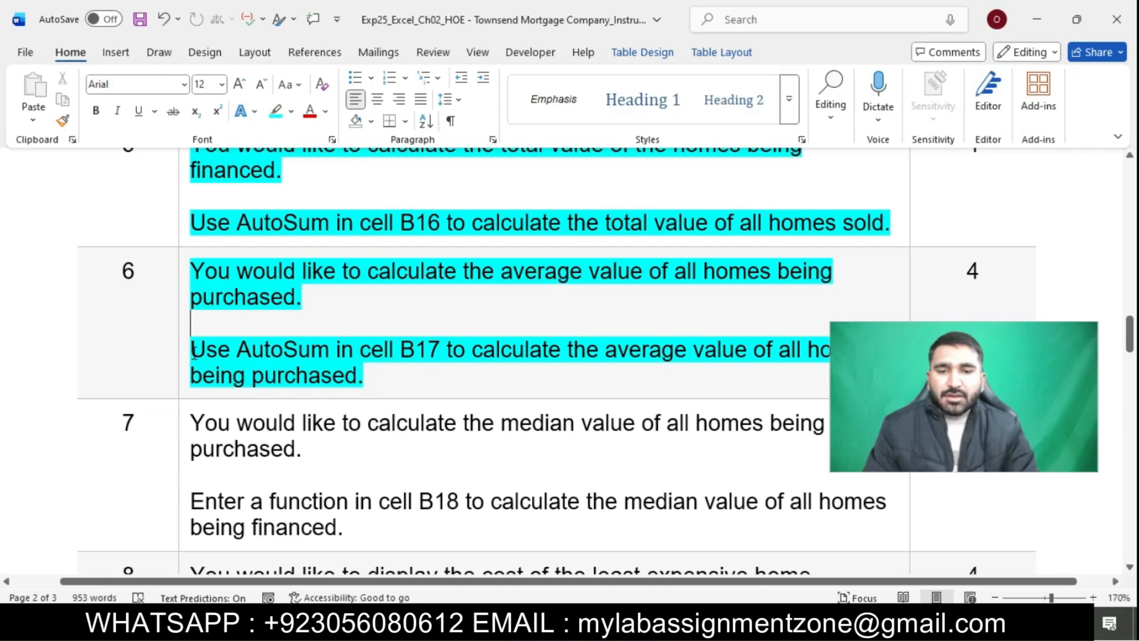
{"action": "left_click", "coordinate": [291, 368]}
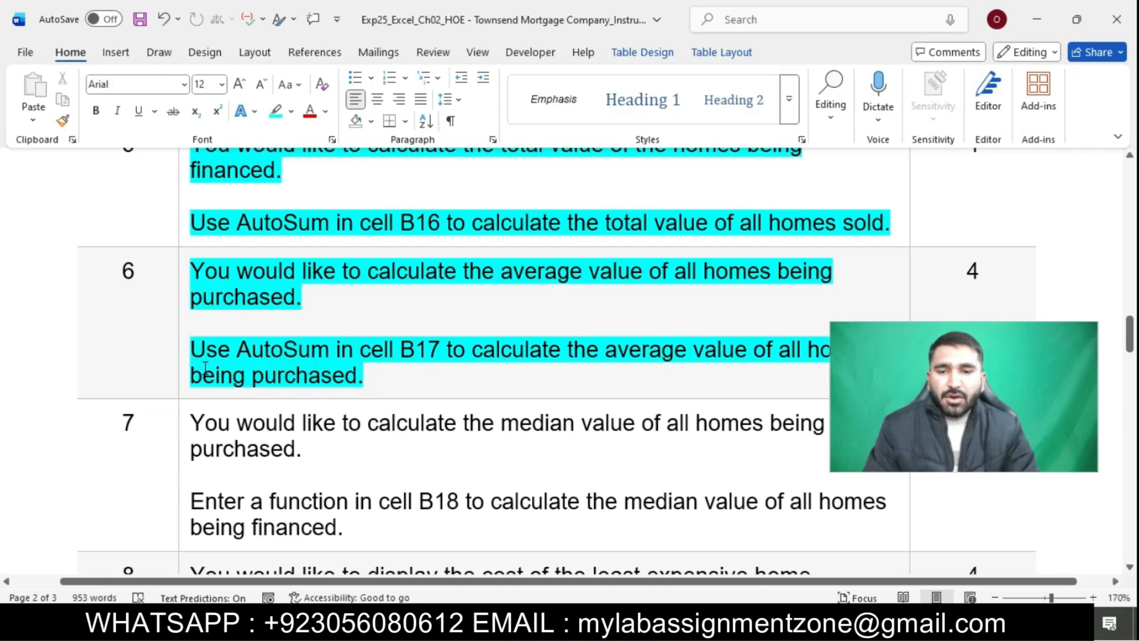
{"action": "left_click_drag", "start_coordinate": [191, 349], "coordinate": [370, 384]}
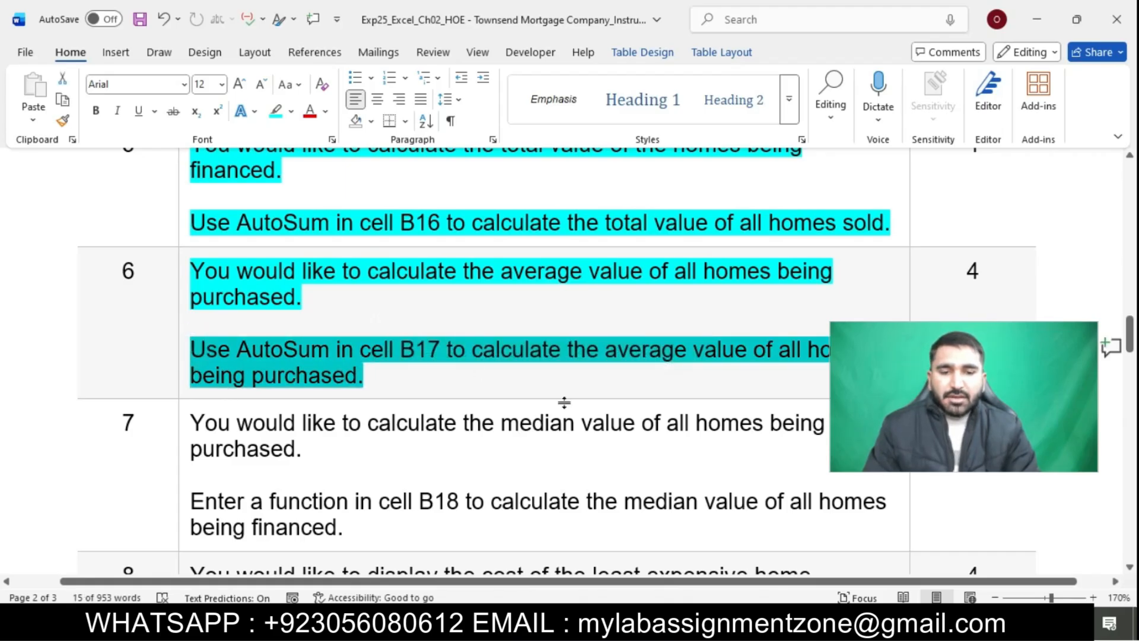
Switch to the Excel workbook and enter the average house cost formula =AVERAGE(B8:B12) in cell B17 of the Details sheet
{"action": "left_click", "coordinate": [595, 624]}
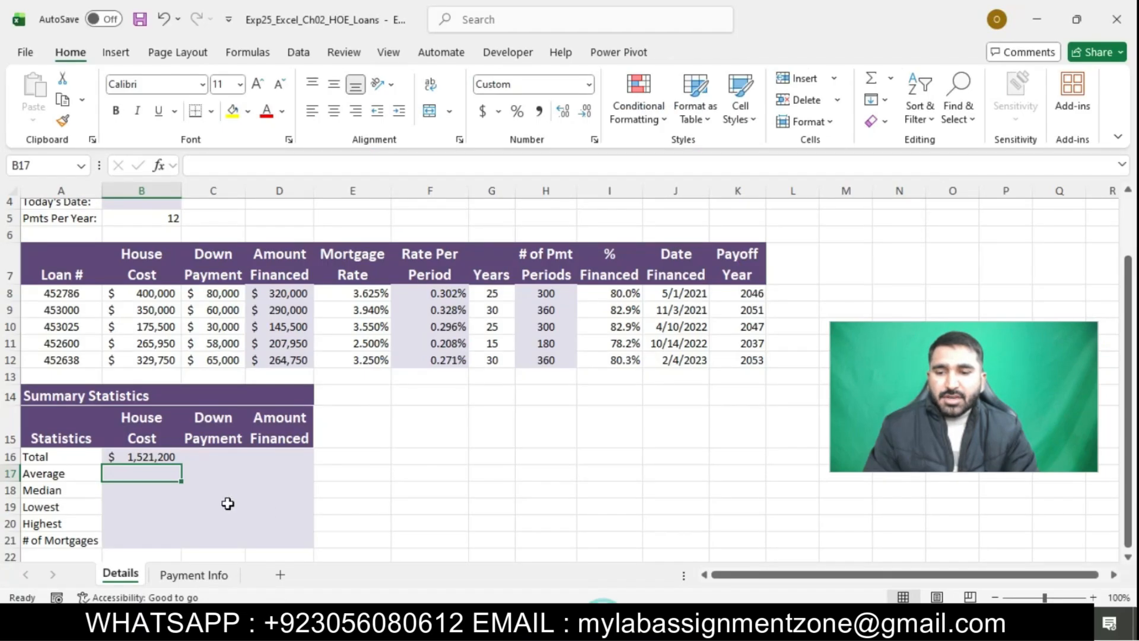
{"action": "type", "text": "="}
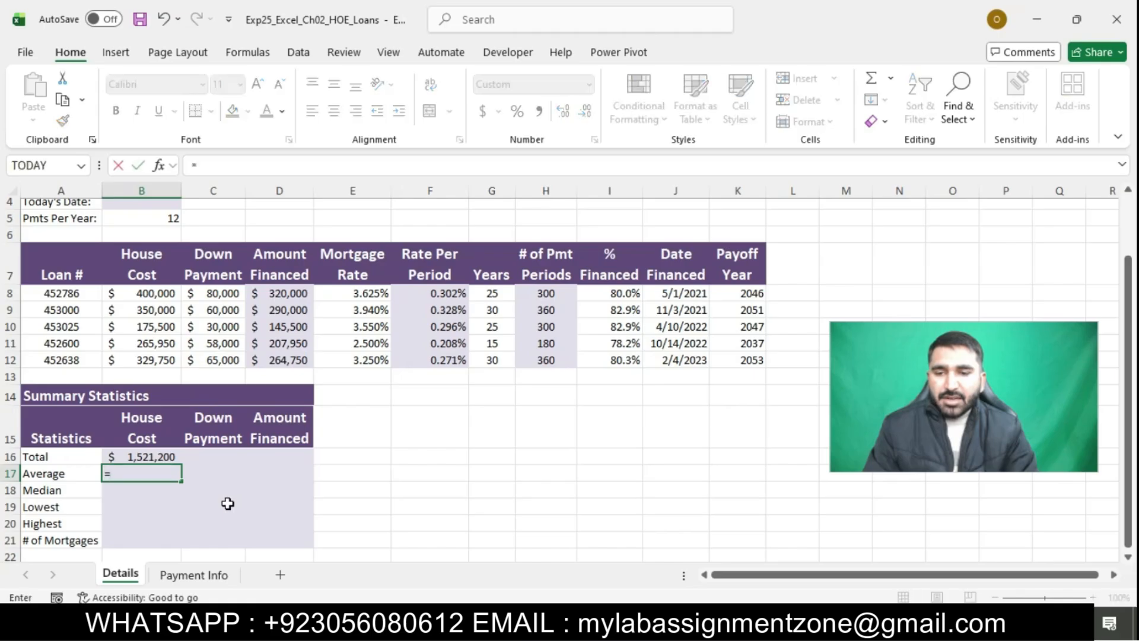
{"action": "type", "text": "A"}
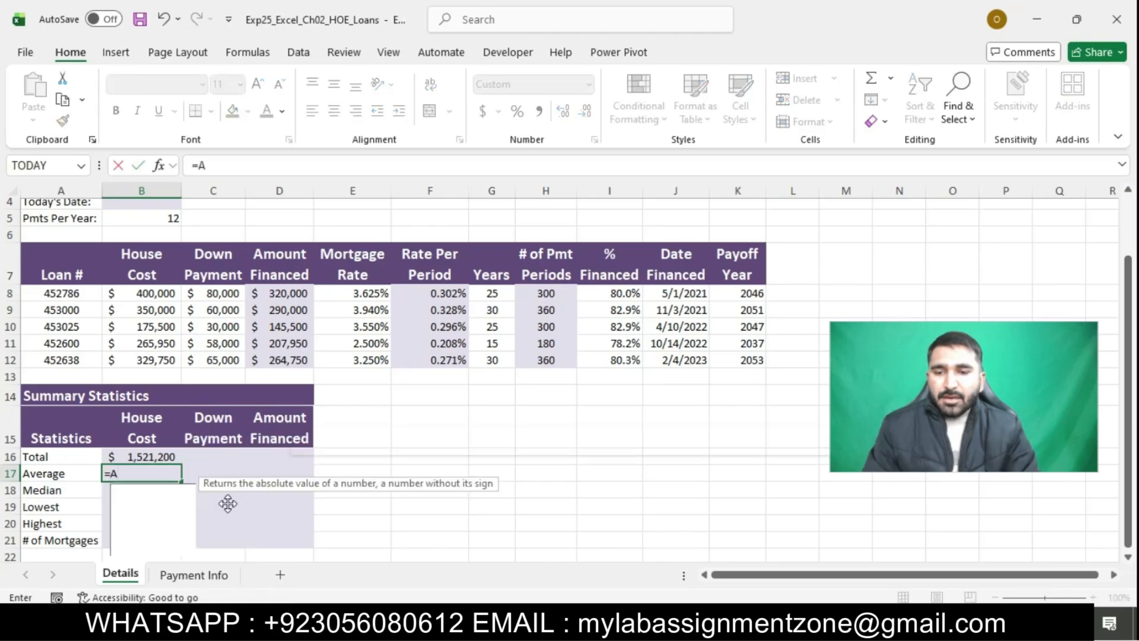
{"action": "type", "text": "VERAGE"}
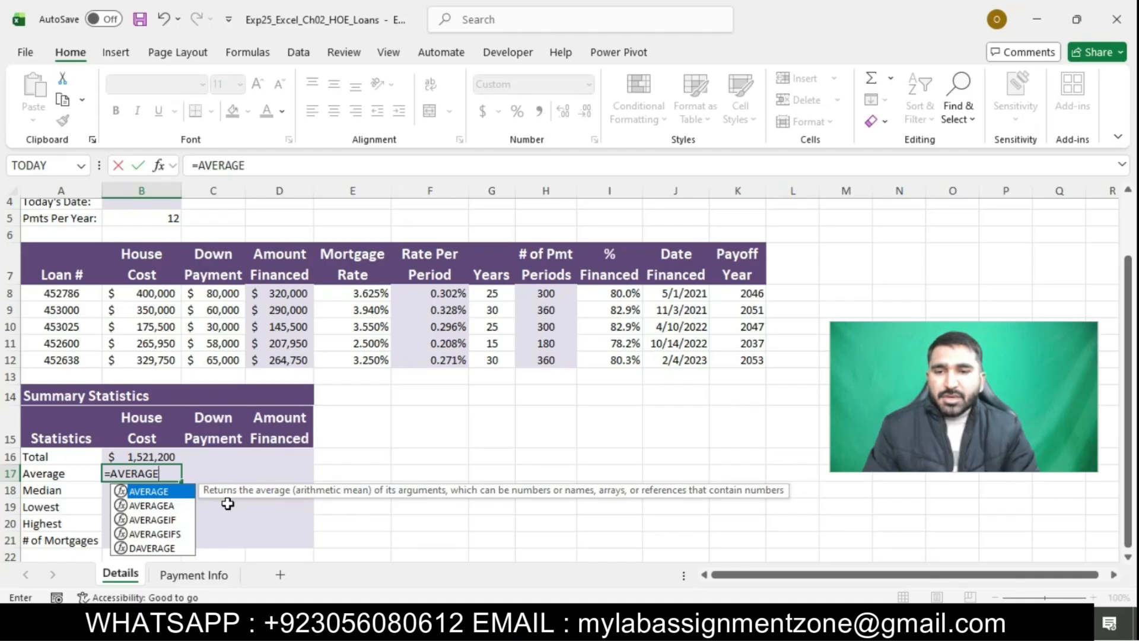
{"action": "type", "text": "("}
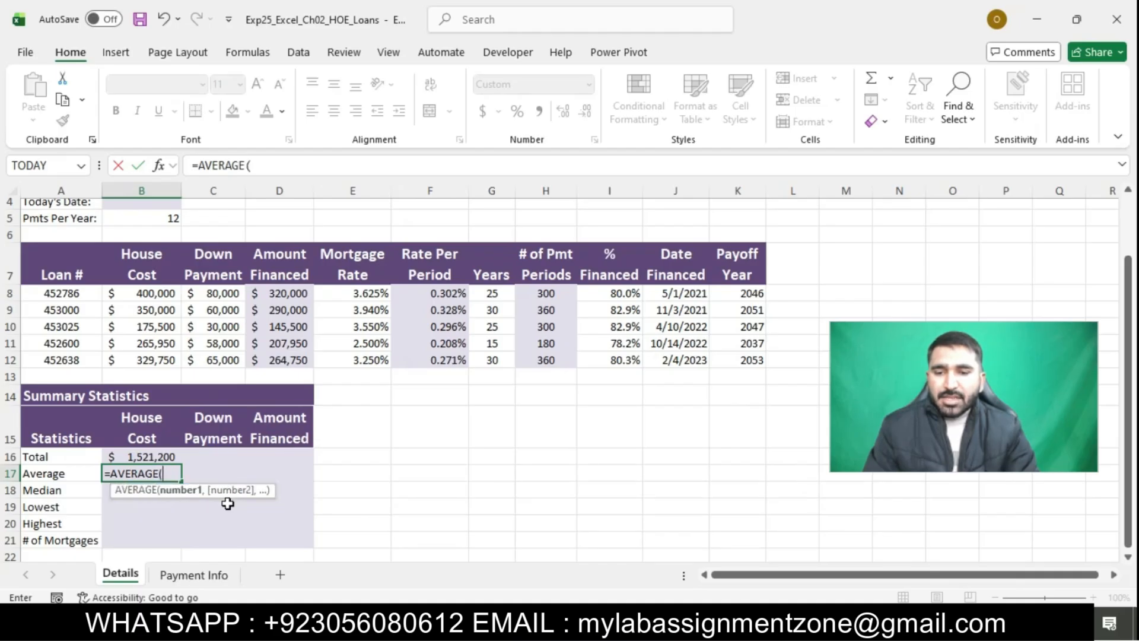
{"action": "type", "text": "B8"}
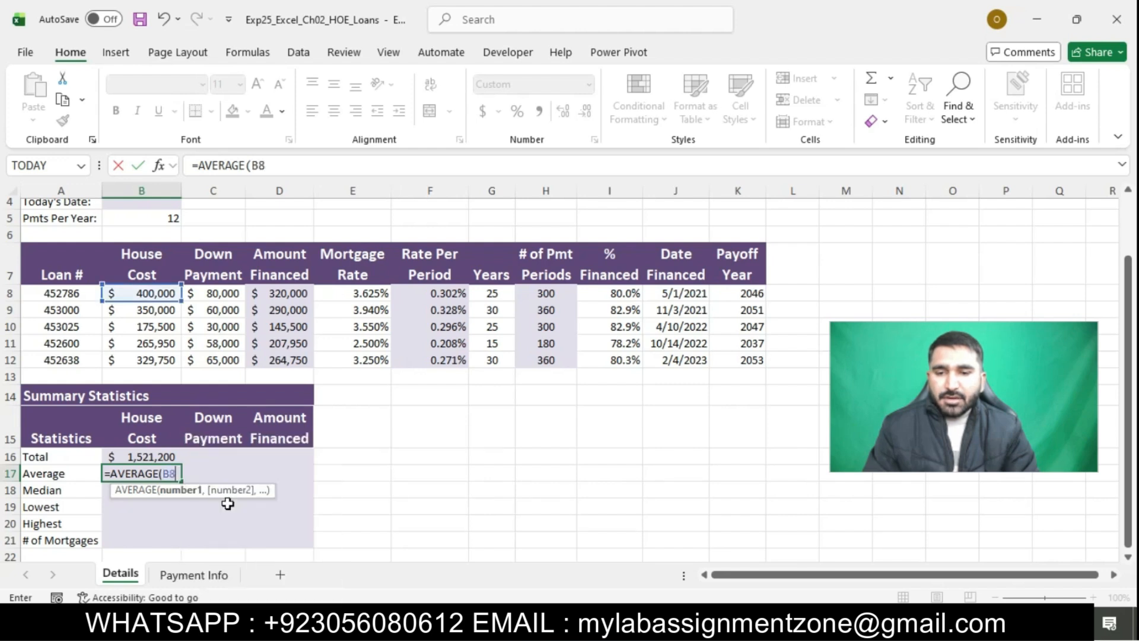
{"action": "type", "text": ":B12"}
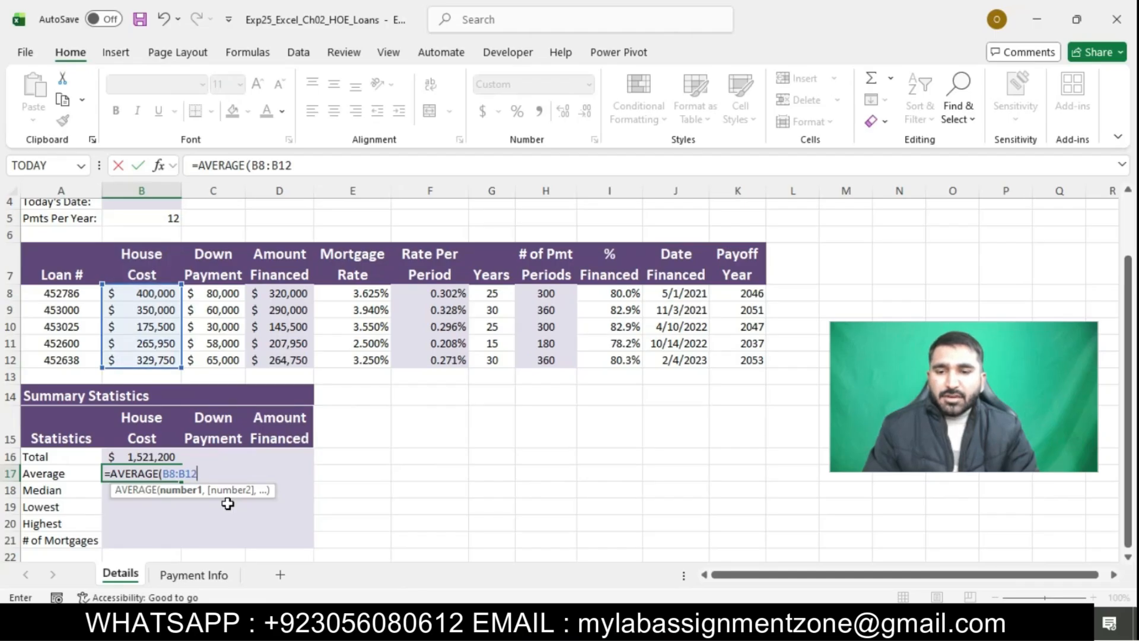
{"action": "type", "text": ")"}
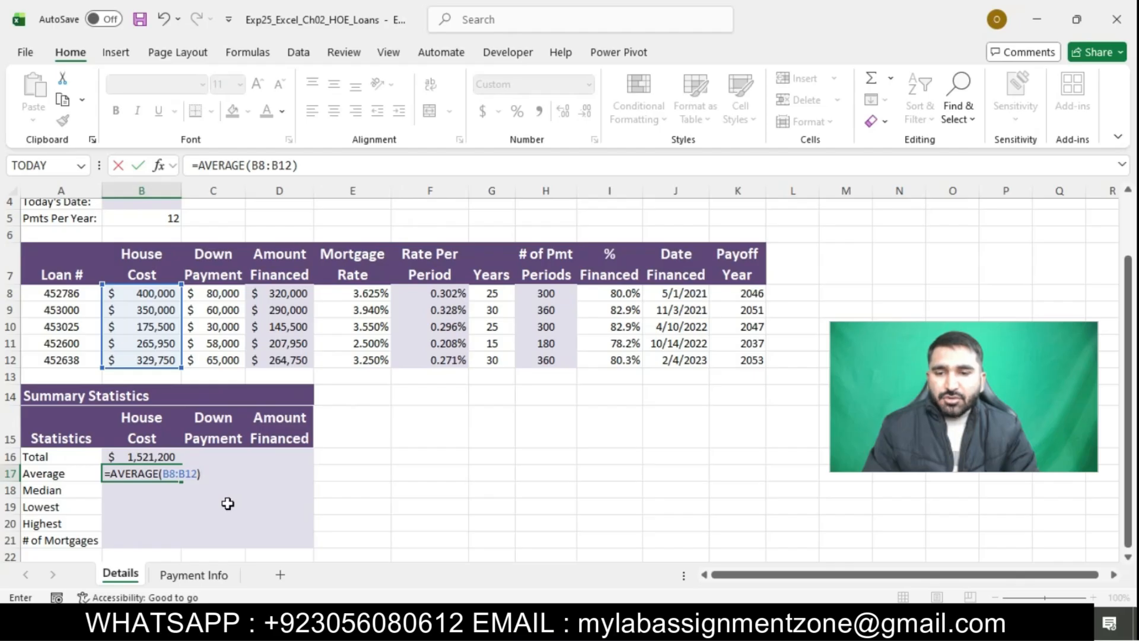
{"action": "key", "text": "Return"}
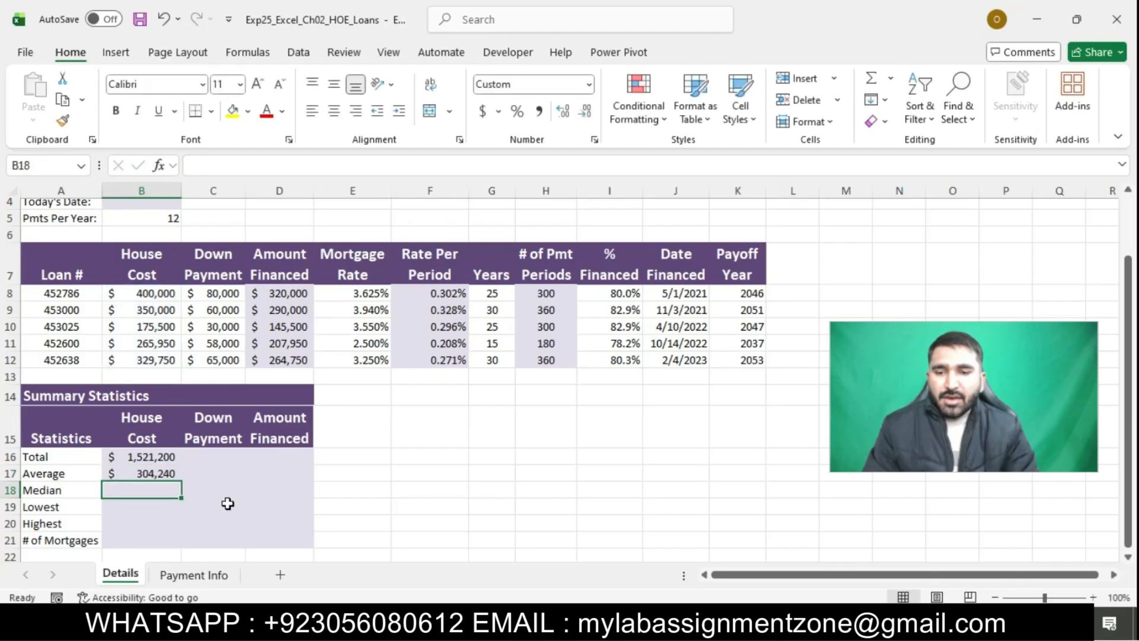
Switch to the Word instructions and highlight the step 7 text about the median home value in turquoise
{"action": "key", "text": "alt+Tab"}
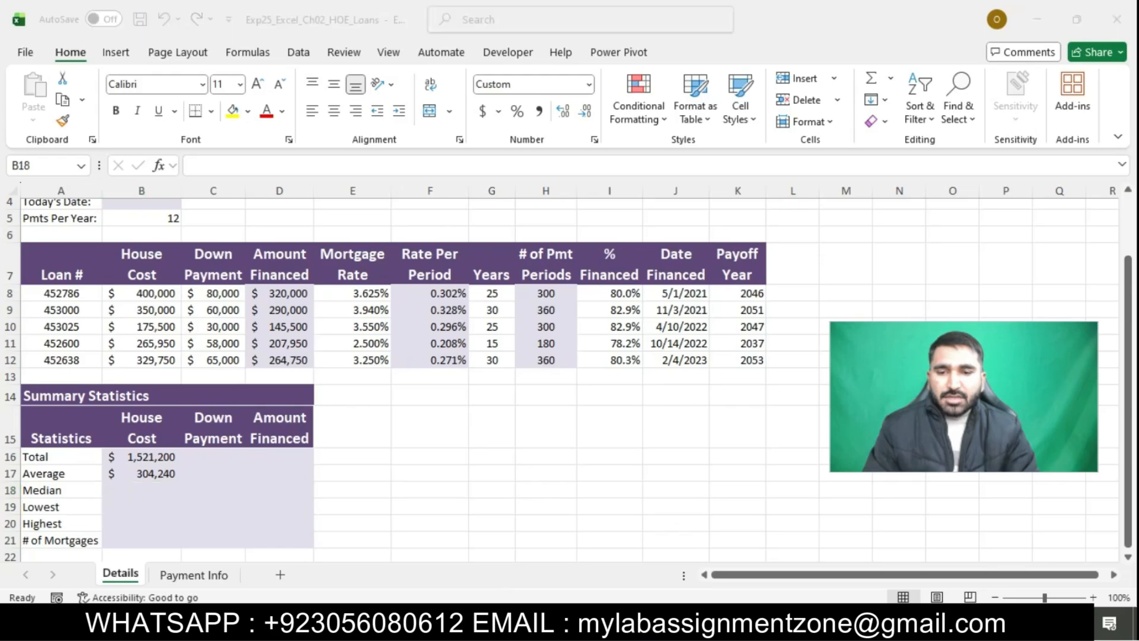
{"action": "left_click", "coordinate": [571, 376]}
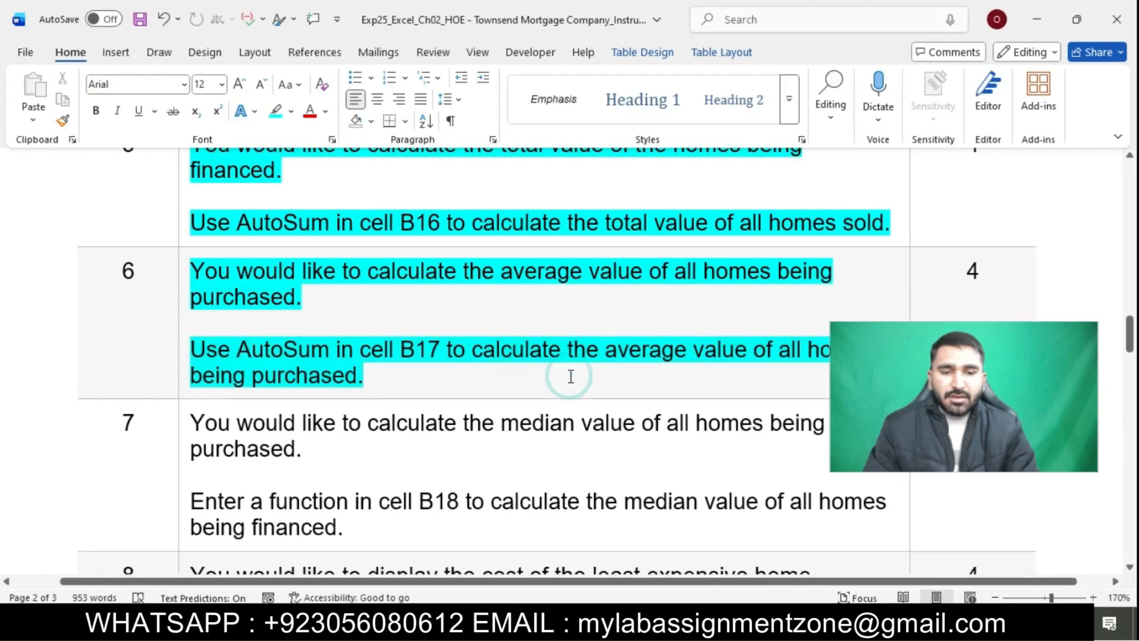
{"action": "scroll", "coordinate": [571, 376], "scroll_direction": "down", "scroll_amount": 2}
{"action": "scroll", "coordinate": [571, 376], "scroll_direction": "down", "scroll_amount": 1}
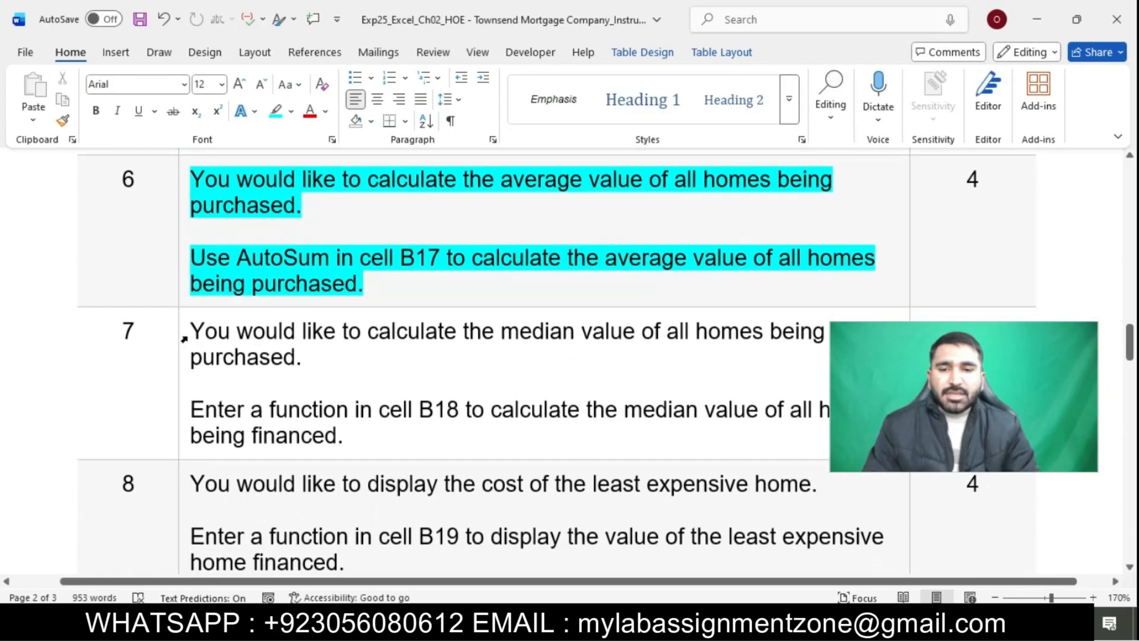
{"action": "left_click", "coordinate": [183, 337]}
{"action": "left_click", "coordinate": [256, 307]}
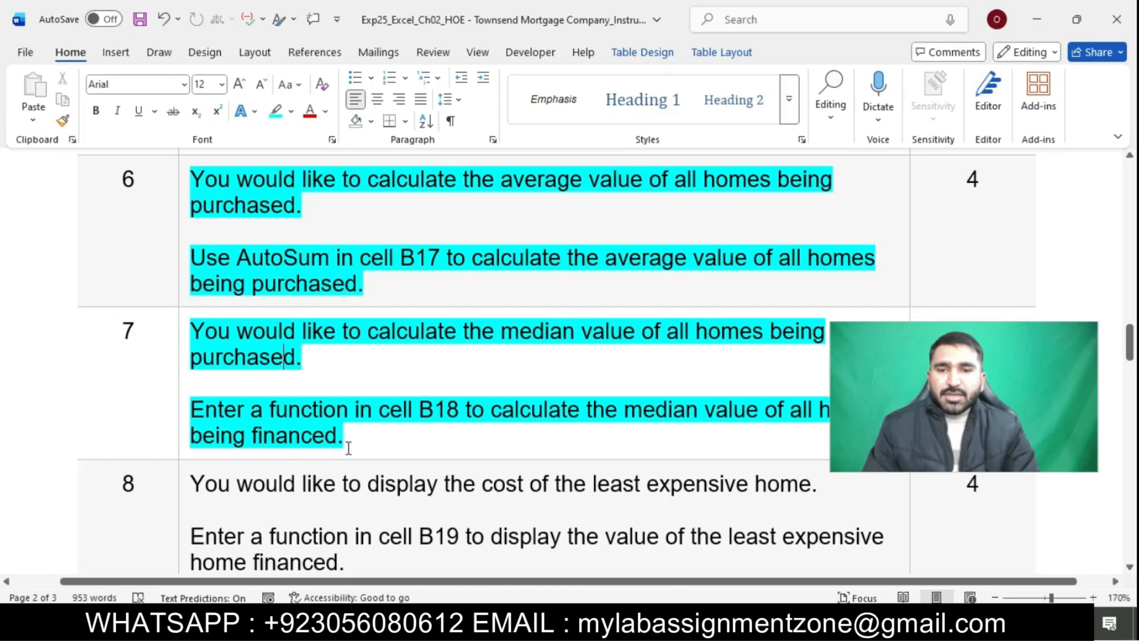
Switch to the Excel workbook and enter the median house cost formula =MEDIAN(B8:B12) in cell B18
{"action": "key", "text": "alt+Tab"}
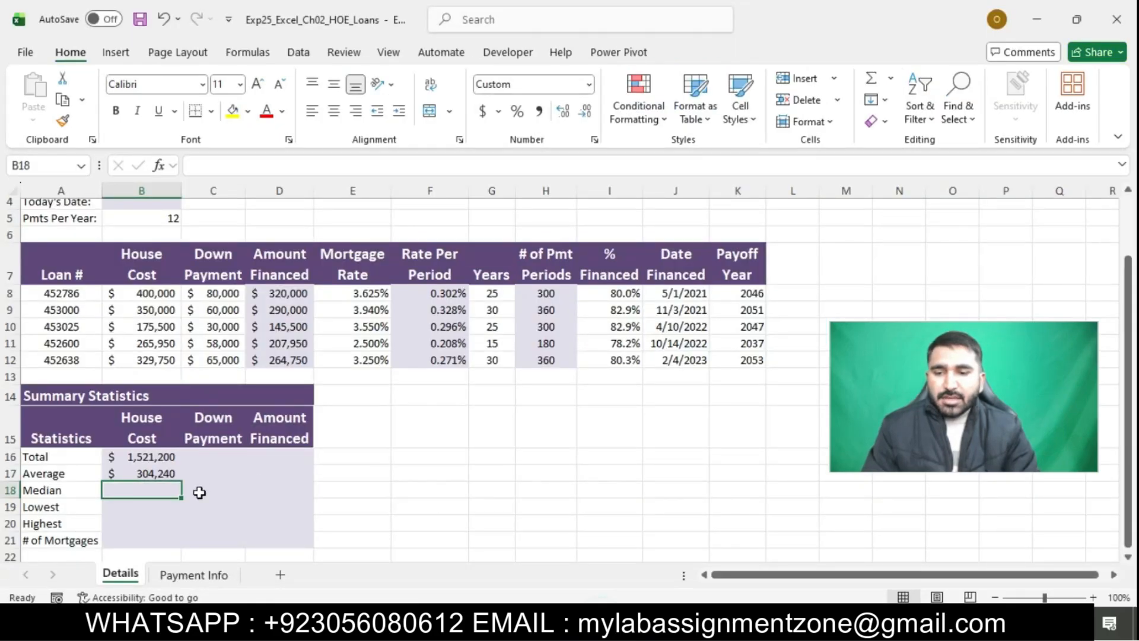
{"action": "type", "text": "="}
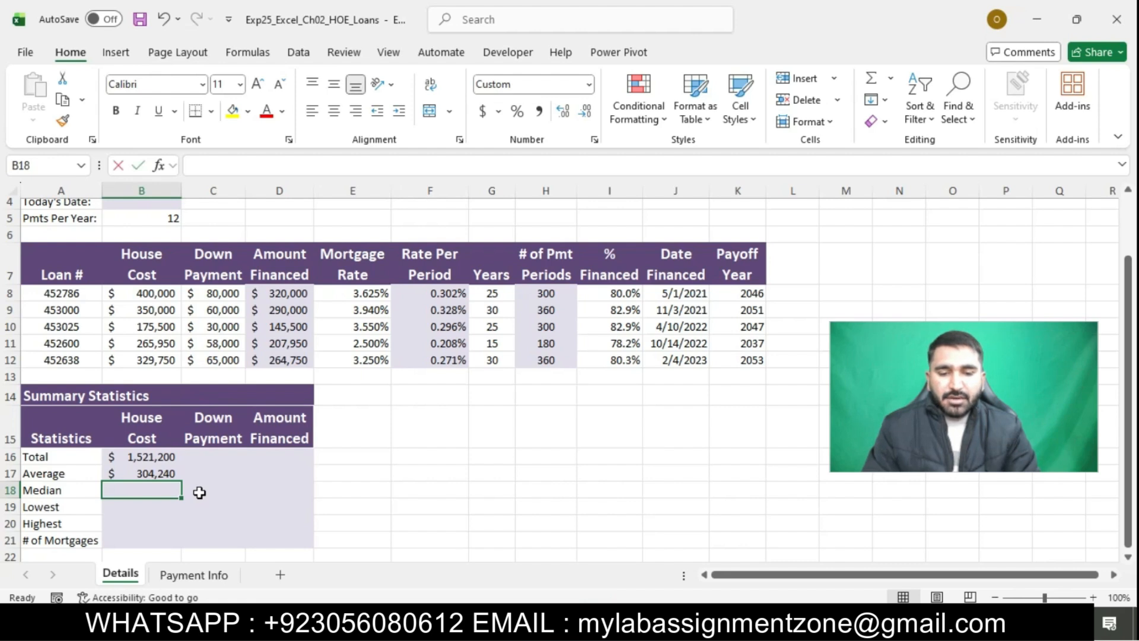
{"action": "type", "text": "="}
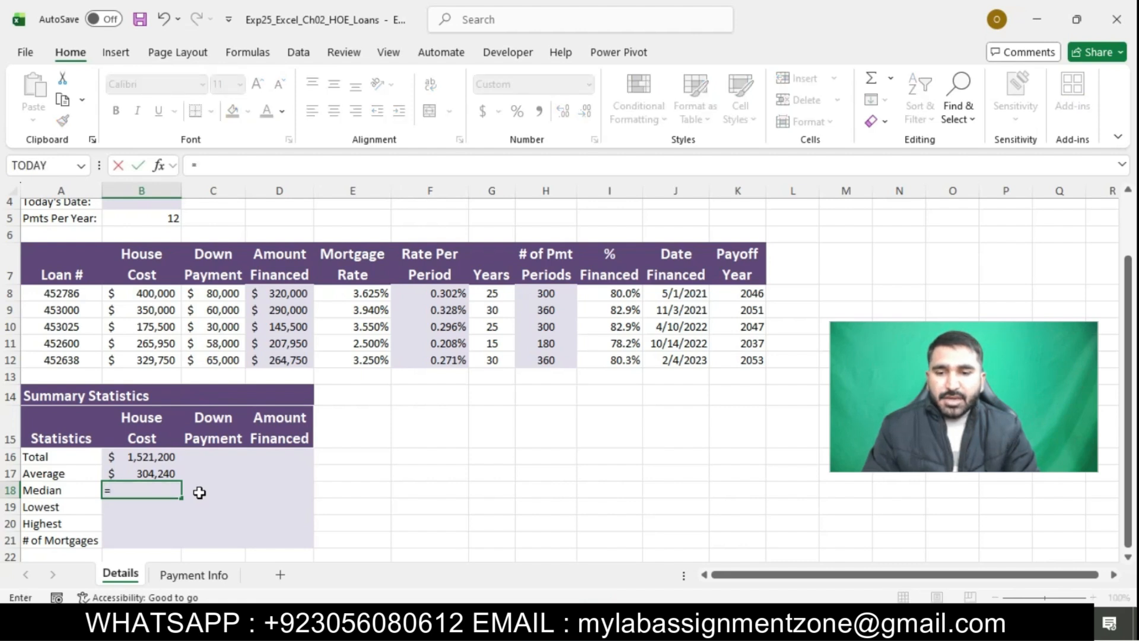
{"action": "type", "text": "ME"}
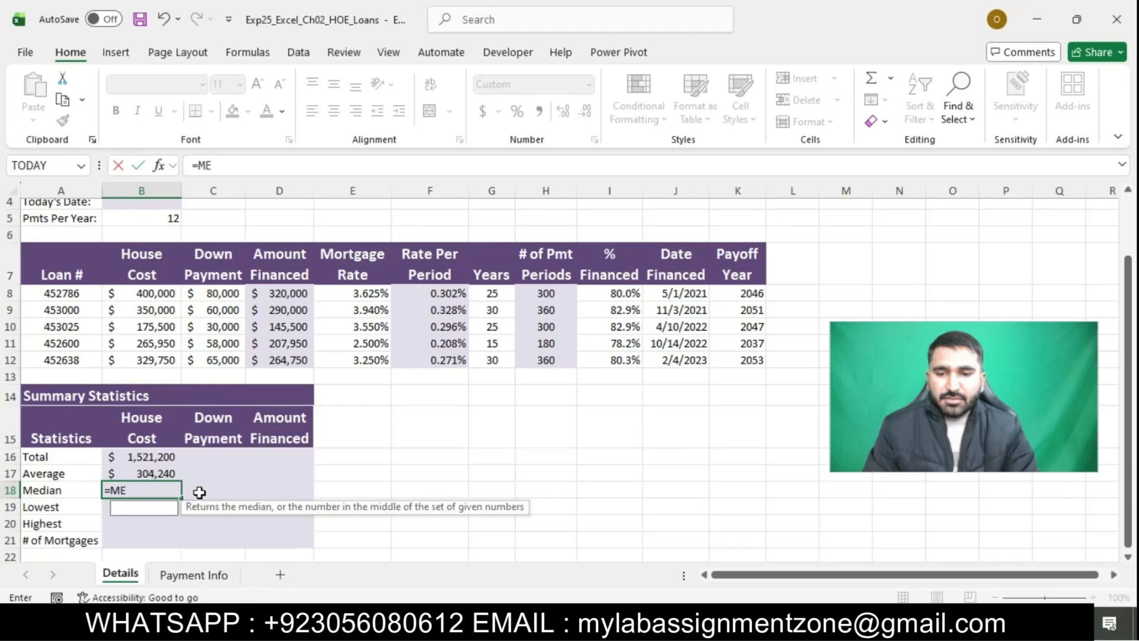
{"action": "type", "text": "DIAN"}
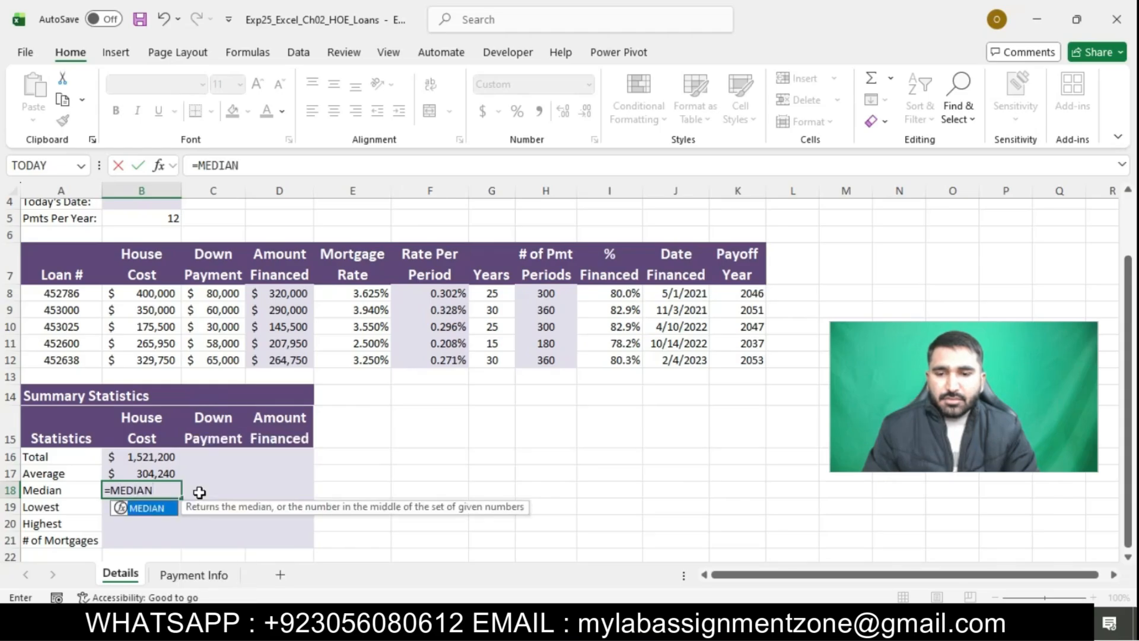
{"action": "double_click", "coordinate": [146, 509]}
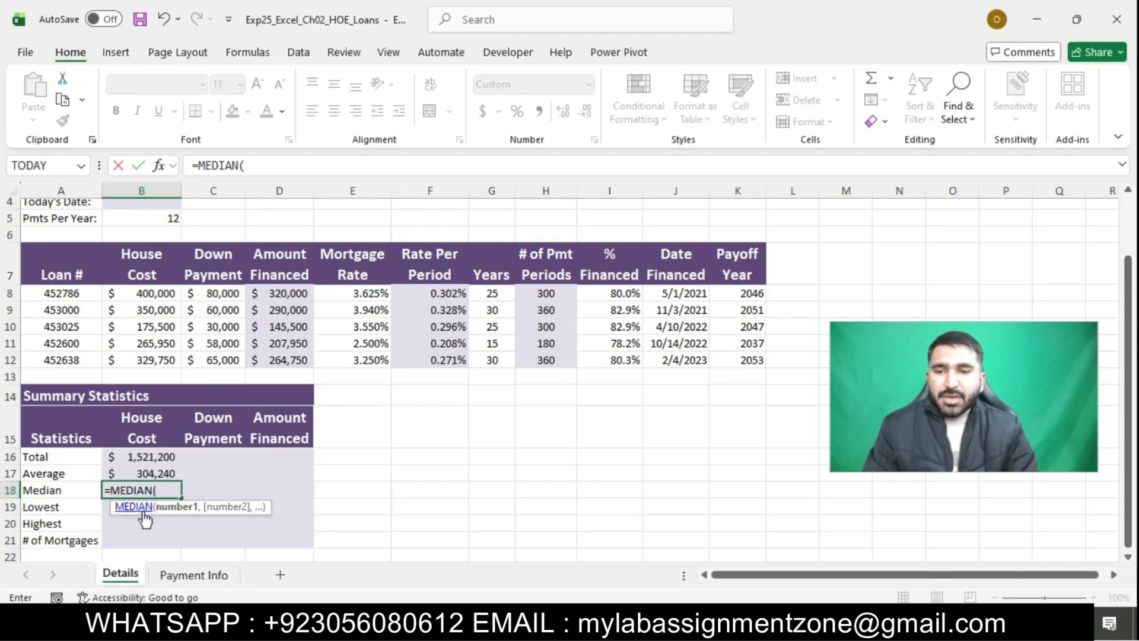
{"action": "type", "text": "B8"}
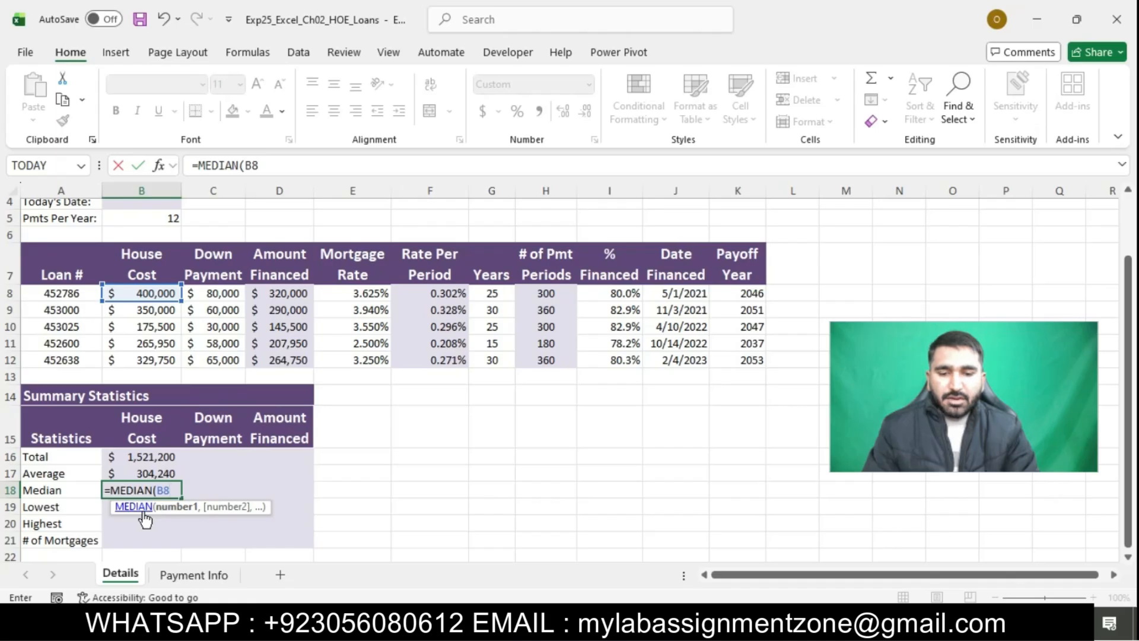
{"action": "type", "text": ":B"}
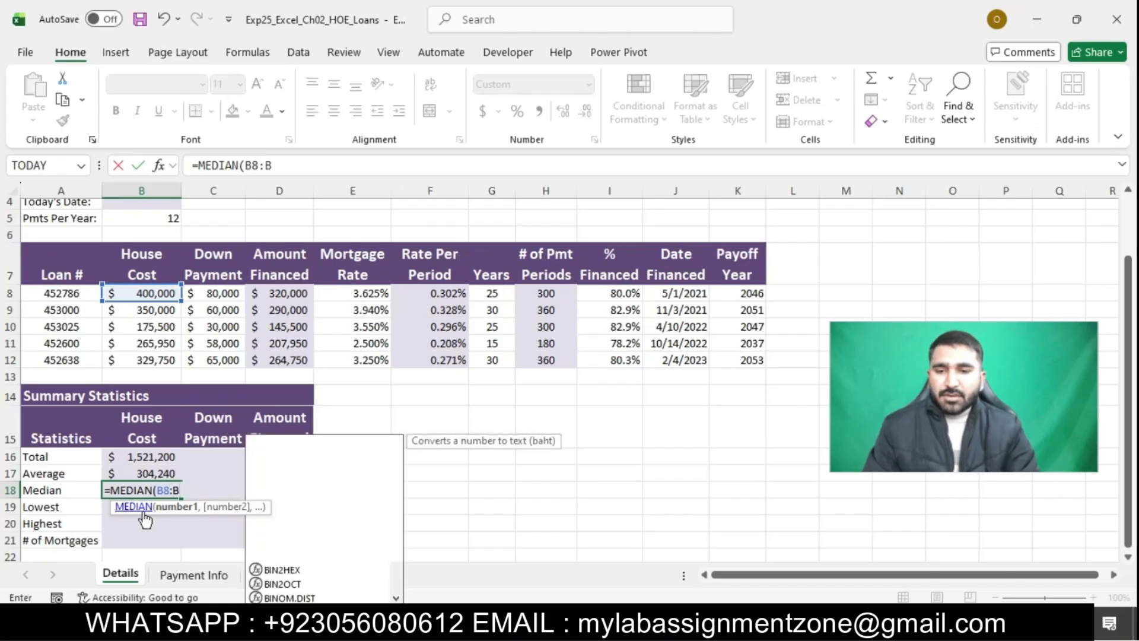
{"action": "type", "text": "12"}
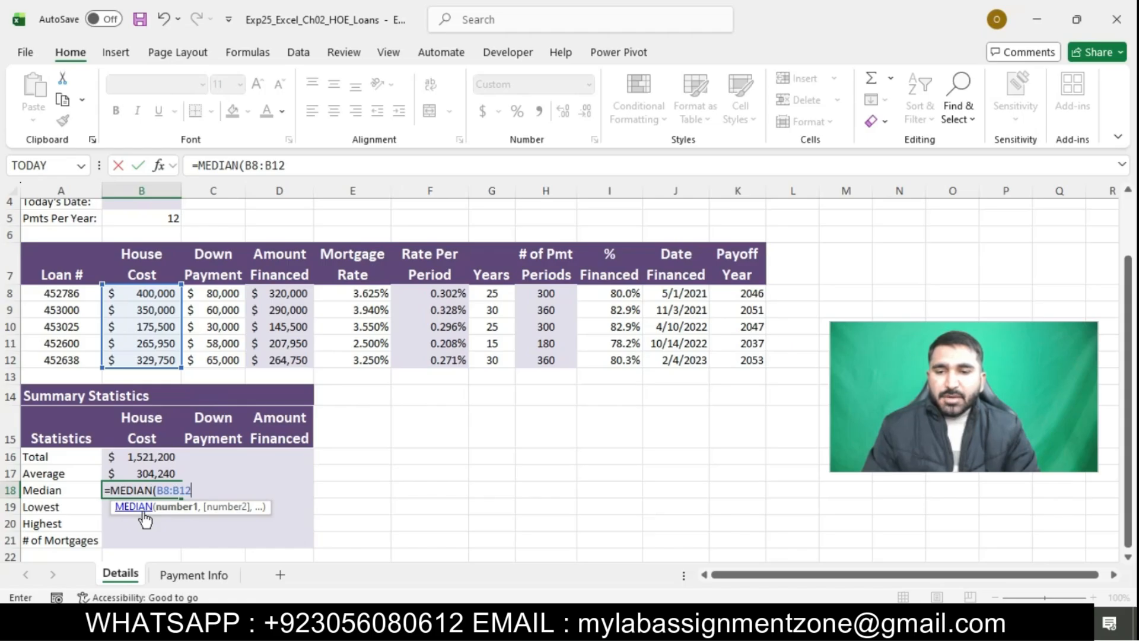
{"action": "type", "text": ")"}
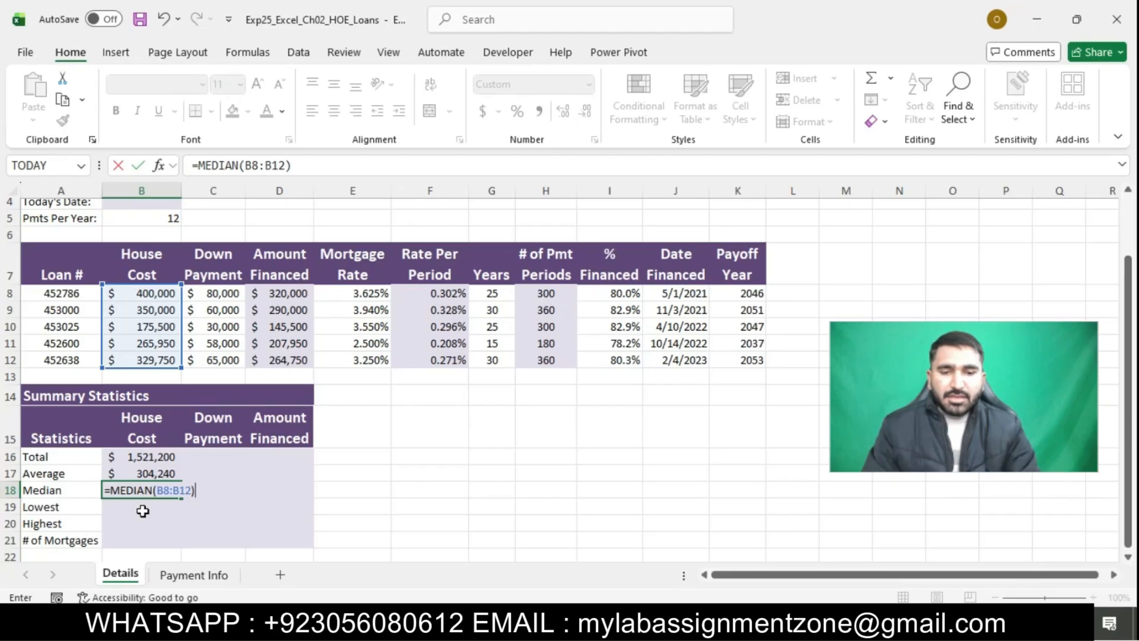
{"action": "key", "text": "Return"}
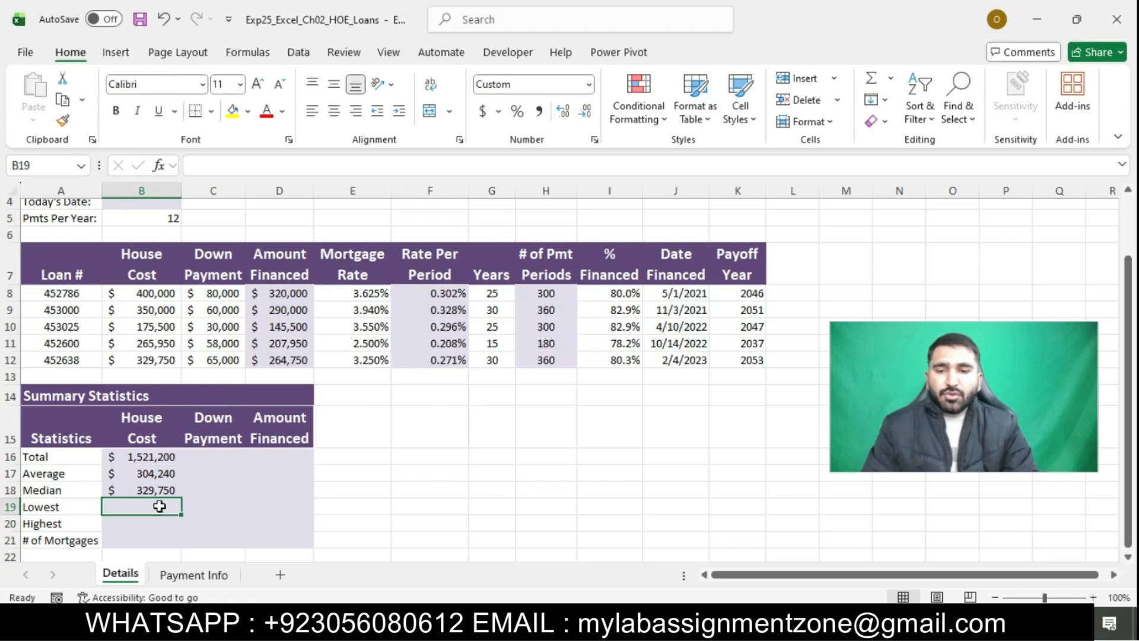
Switch to the Word instructions, highlight the step 8 text in turquoise and select its sentence about entering a function in cell B19
{"action": "left_click", "coordinate": [556, 622]}
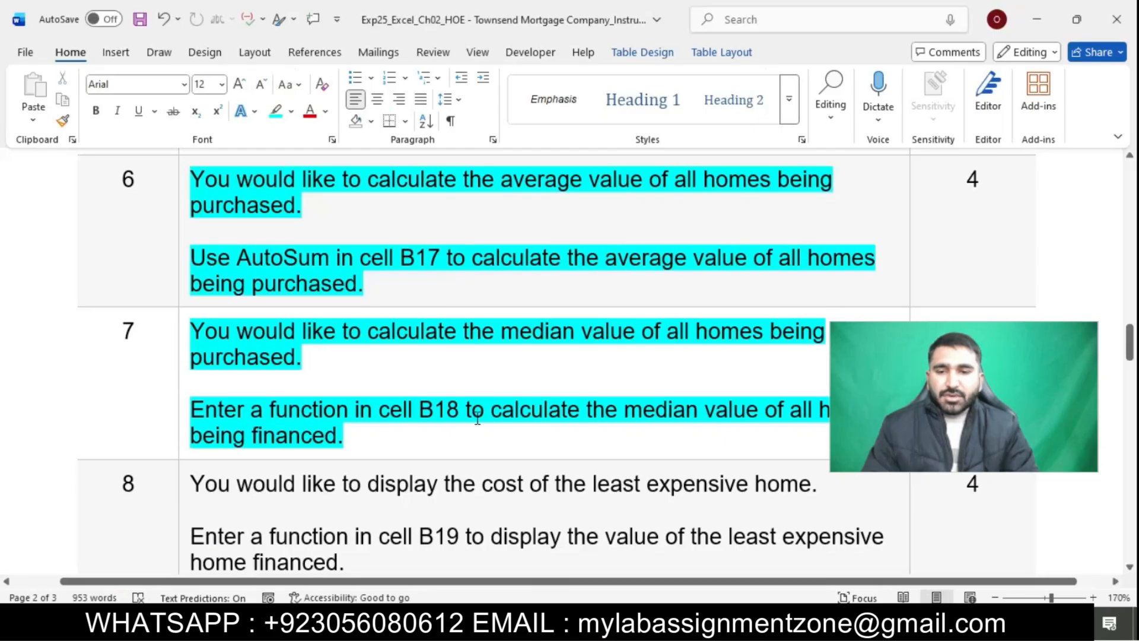
{"action": "scroll", "coordinate": [477, 419], "scroll_direction": "down", "scroll_amount": 3}
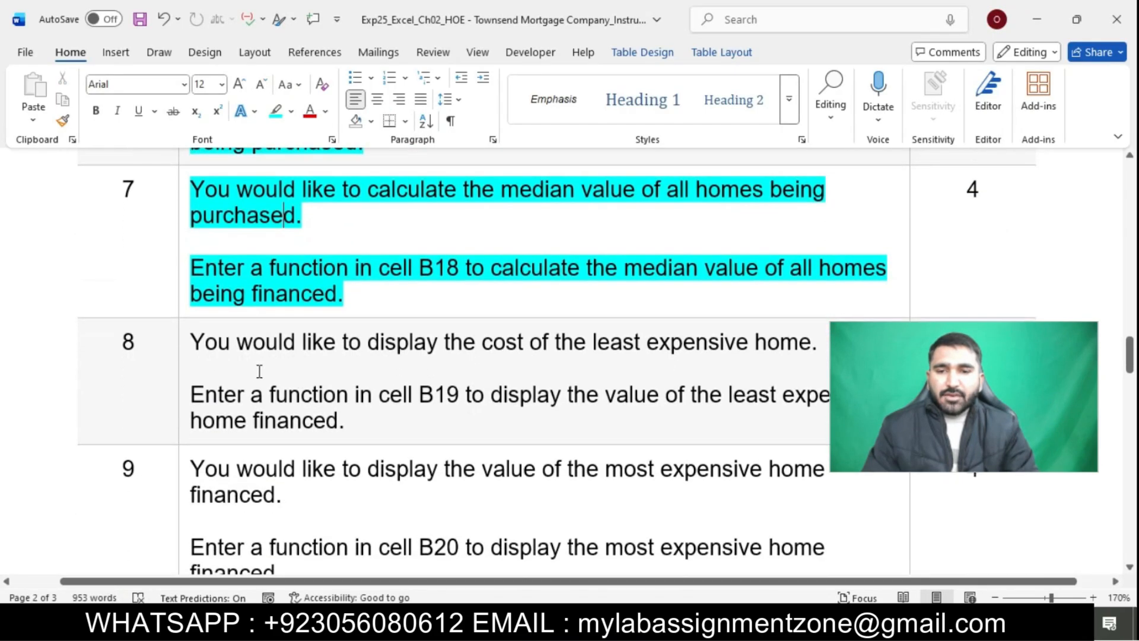
{"action": "left_click", "coordinate": [184, 349]}
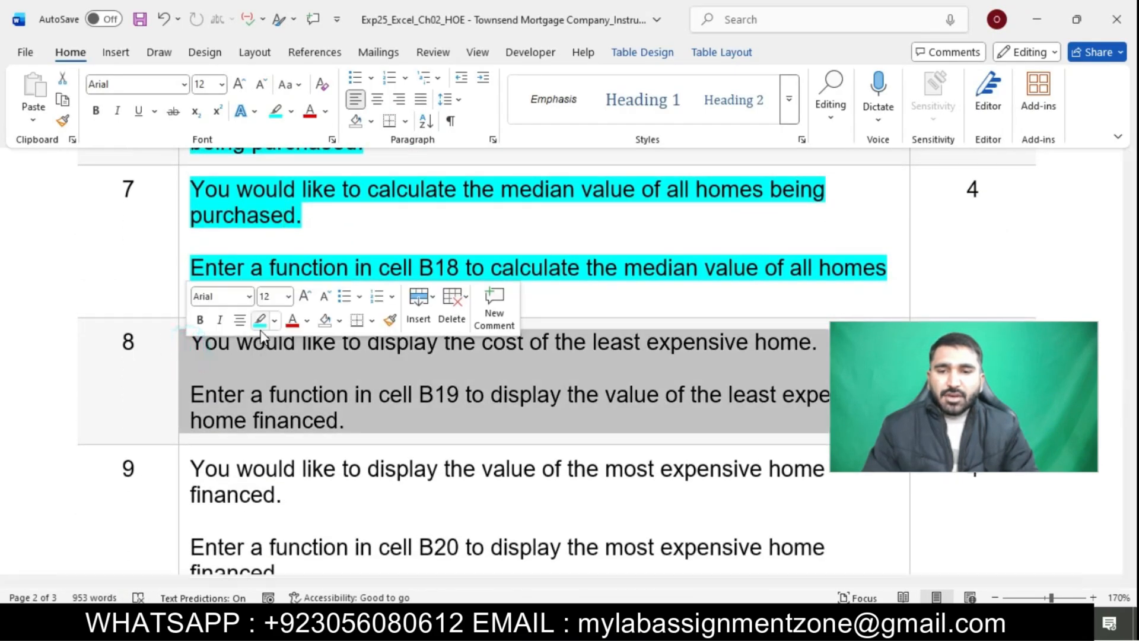
{"action": "left_click", "coordinate": [260, 323]}
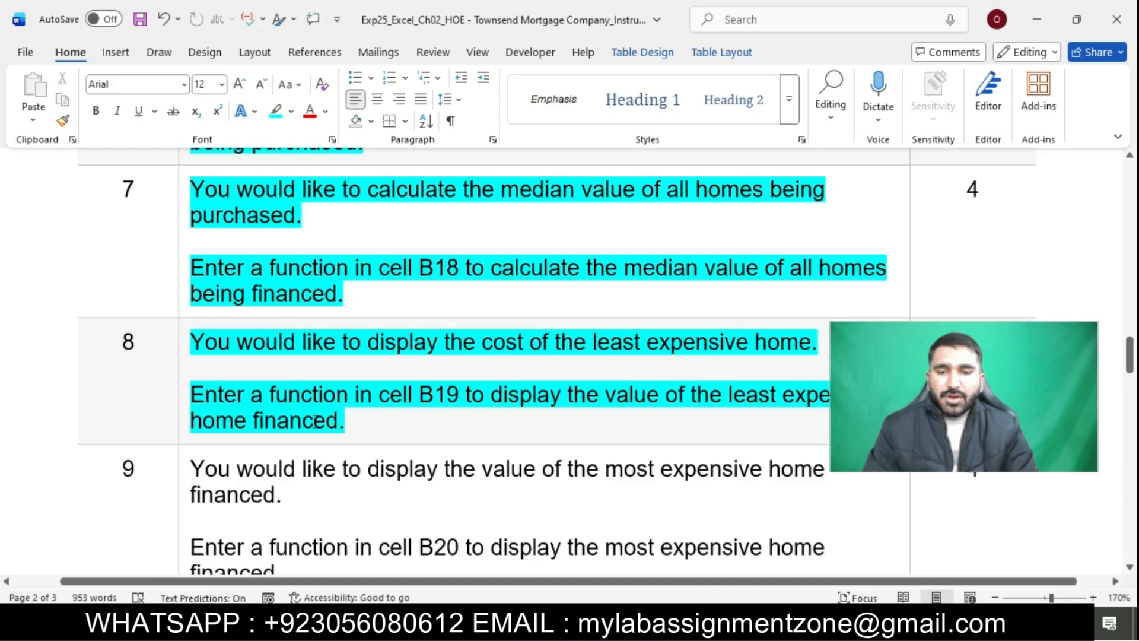
{"action": "left_click_drag", "start_coordinate": [193, 395], "coordinate": [331, 422]}
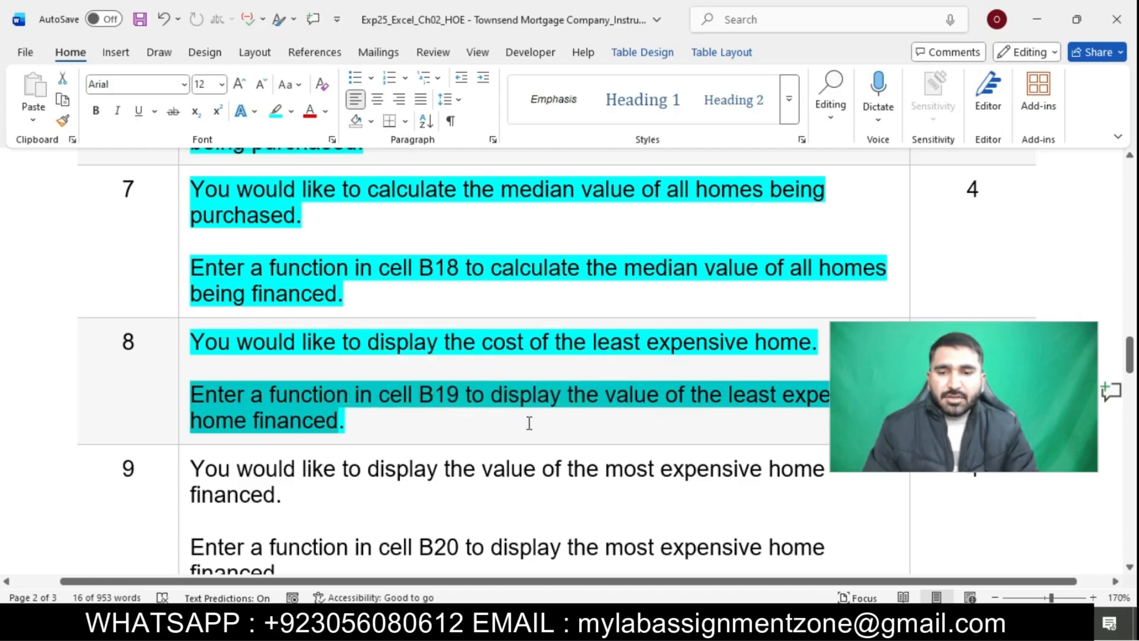
Switch to the Excel workbook and enter the lowest house cost formula =MIN(B8:B12) in cell B19
{"action": "left_click", "coordinate": [643, 623]}
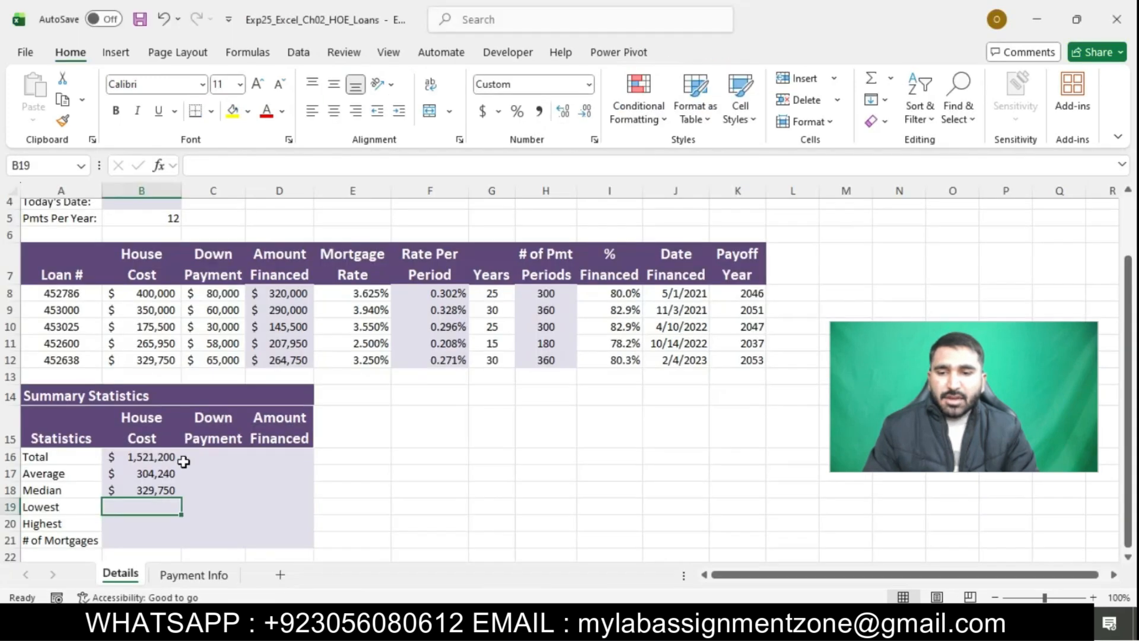
{"action": "type", "text": "="}
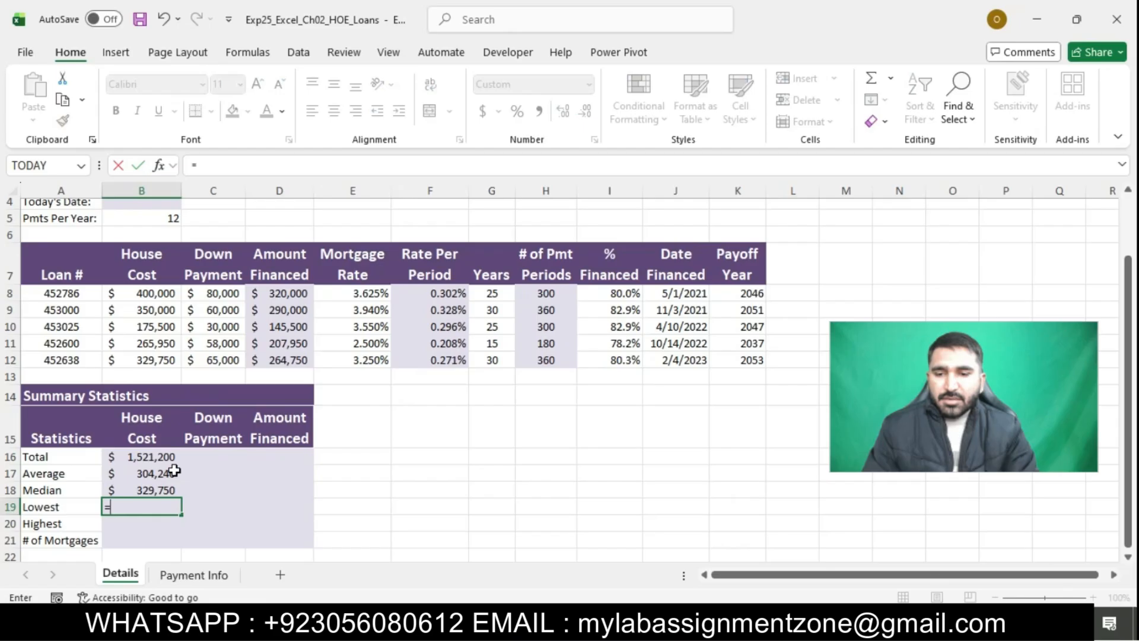
{"action": "type", "text": "MI"}
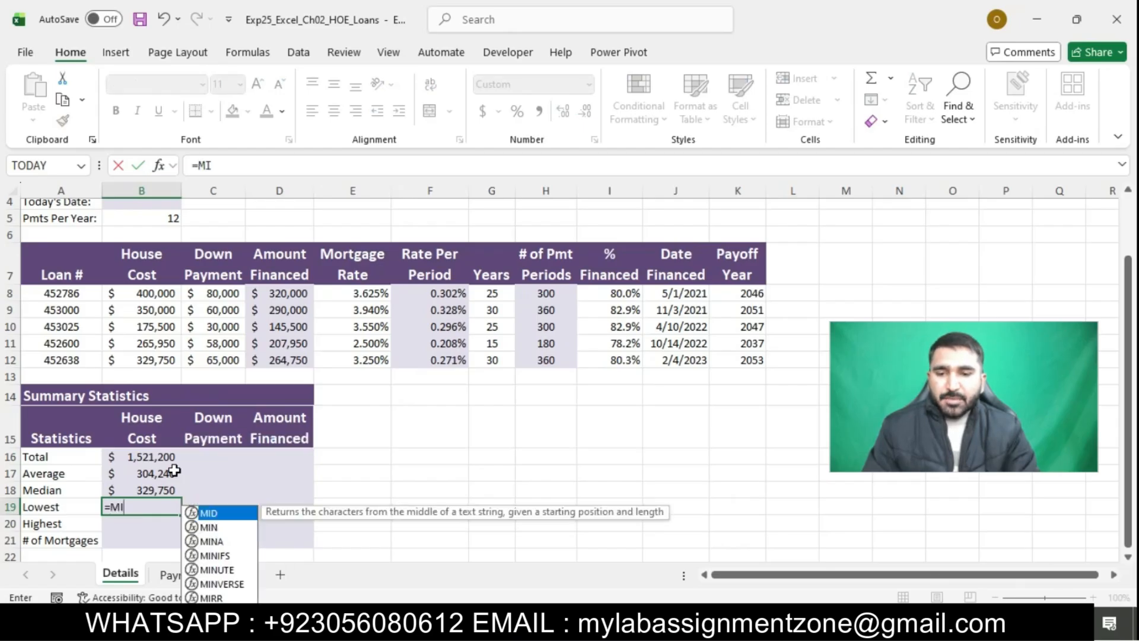
{"action": "type", "text": "N("}
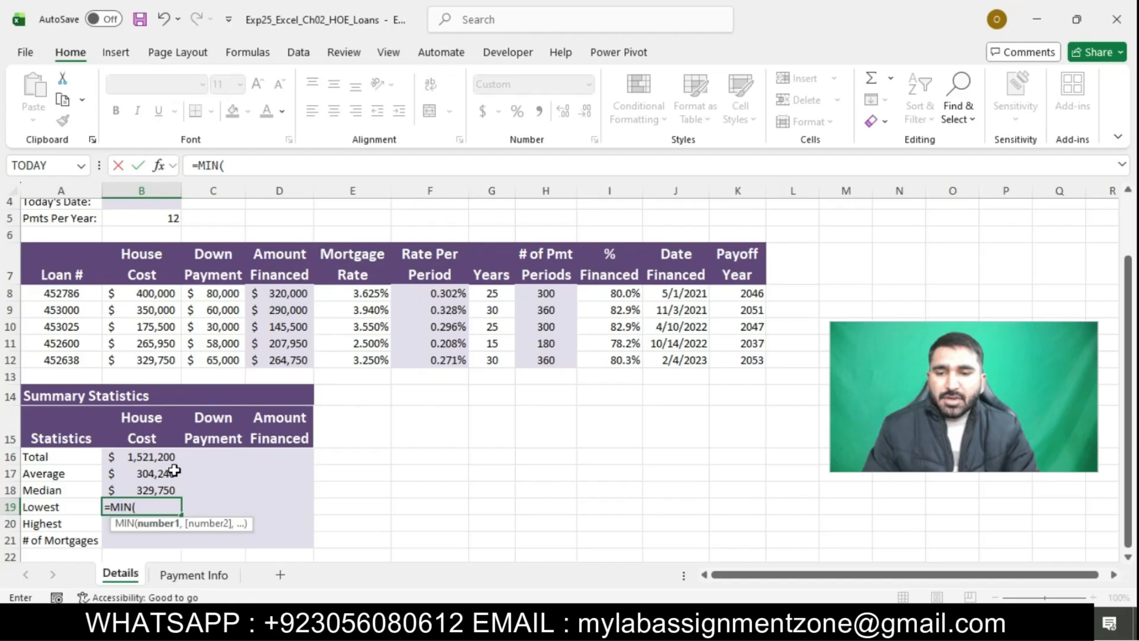
{"action": "type", "text": "B"}
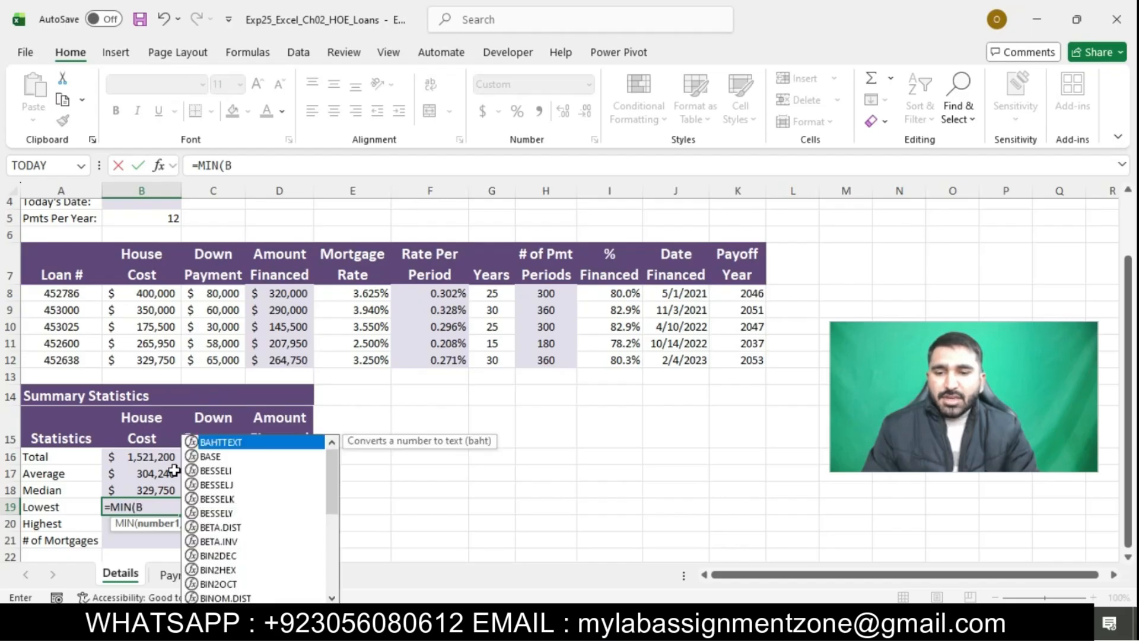
{"action": "type", "text": "8:B12"}
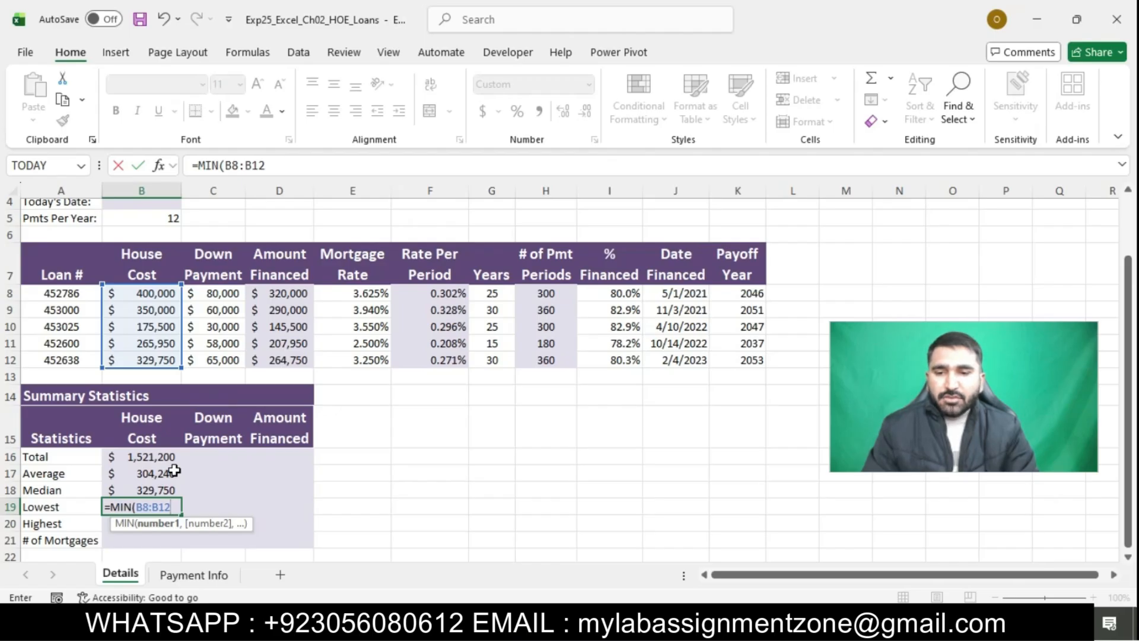
{"action": "type", "text": ")"}
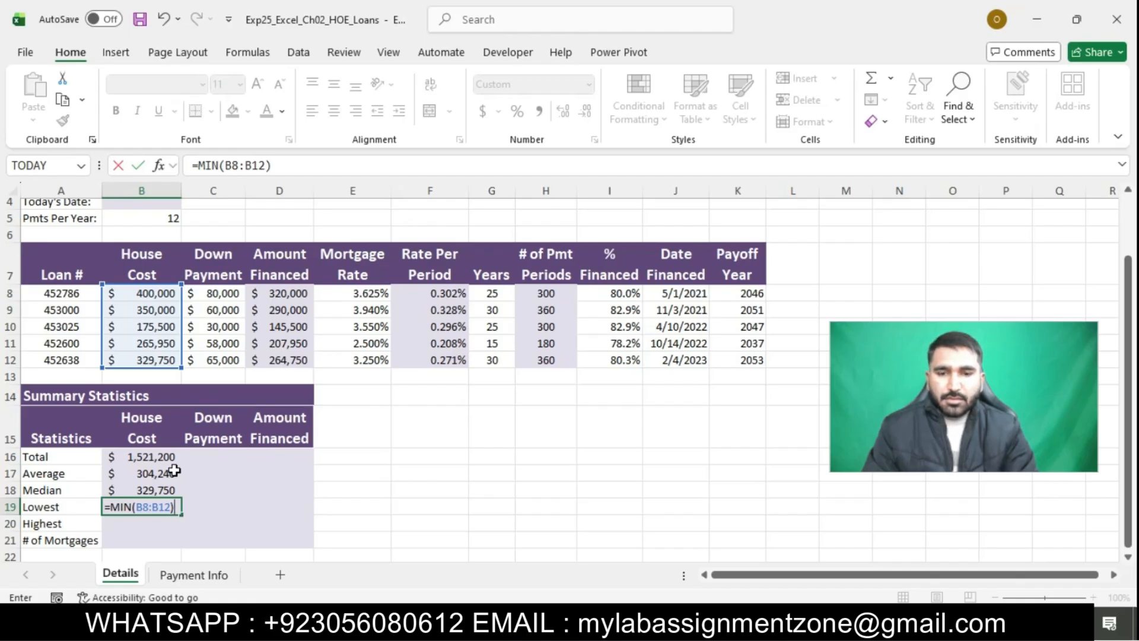
{"action": "key", "text": "Return"}
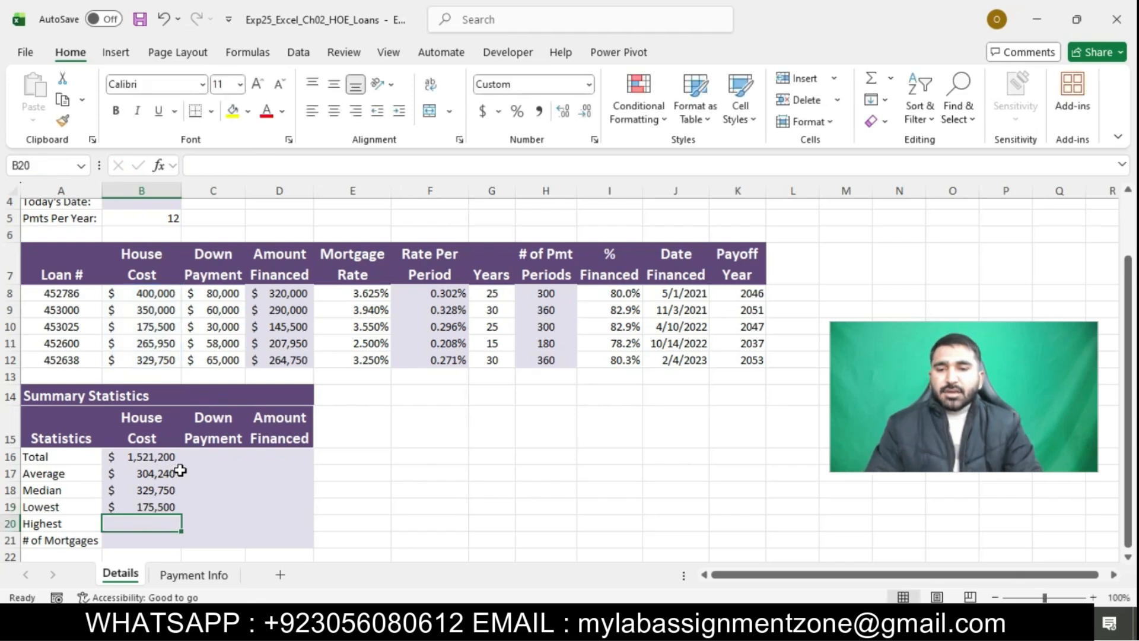
Switch to the Word instructions and highlight all the text from step 9 through step 17 in turquoise
{"action": "left_click", "coordinate": [623, 622]}
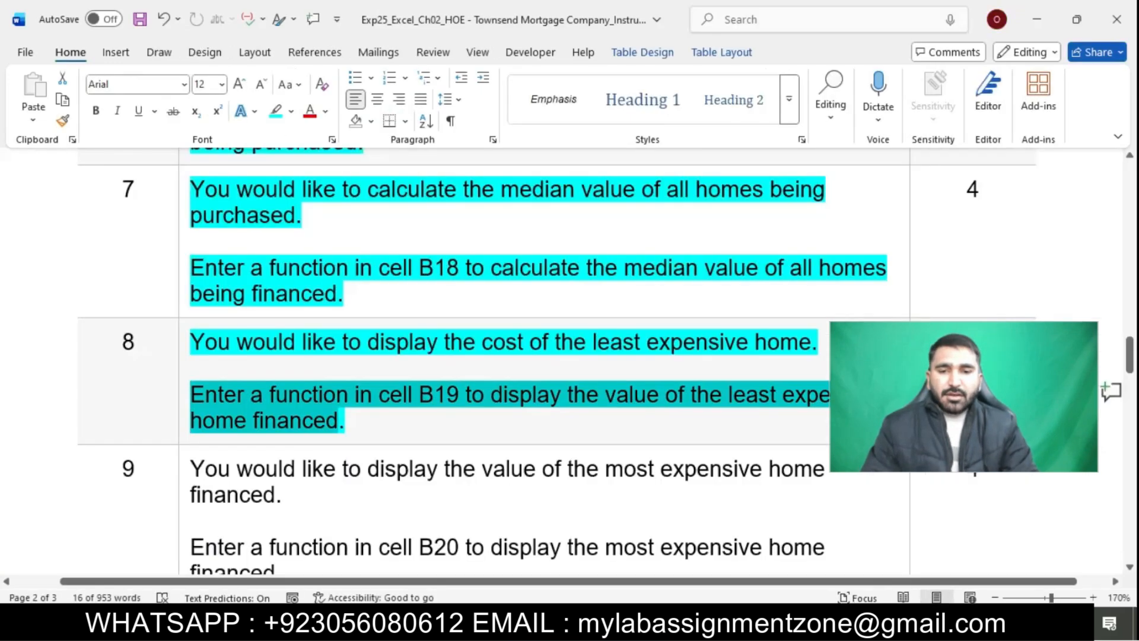
{"action": "left_click", "coordinate": [587, 468]}
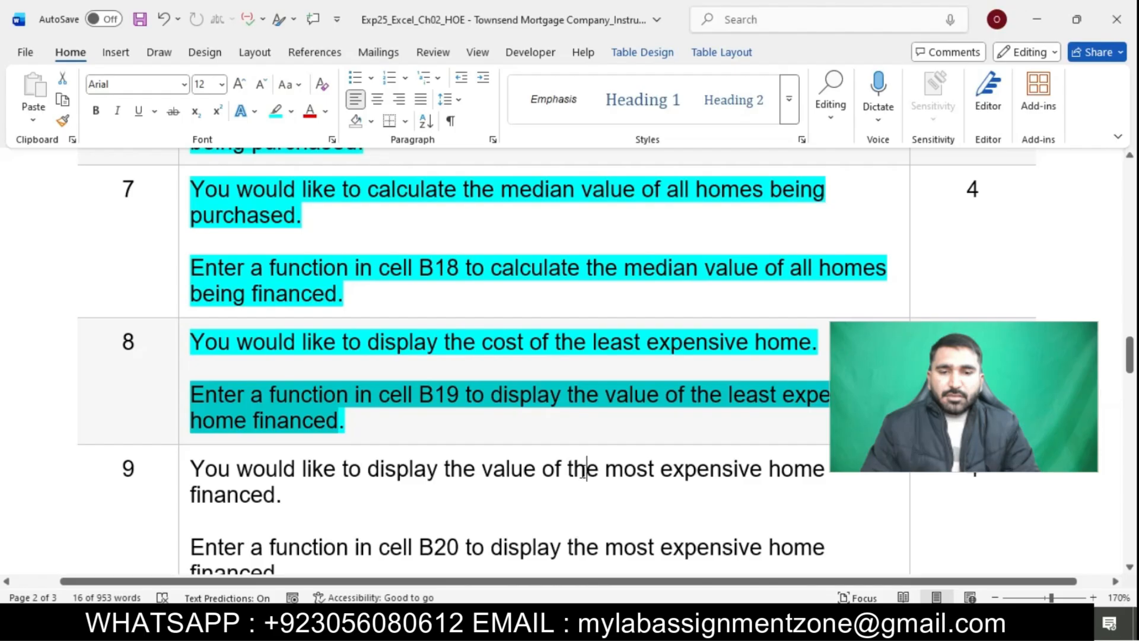
{"action": "scroll", "coordinate": [582, 468], "scroll_direction": "down", "scroll_amount": 3}
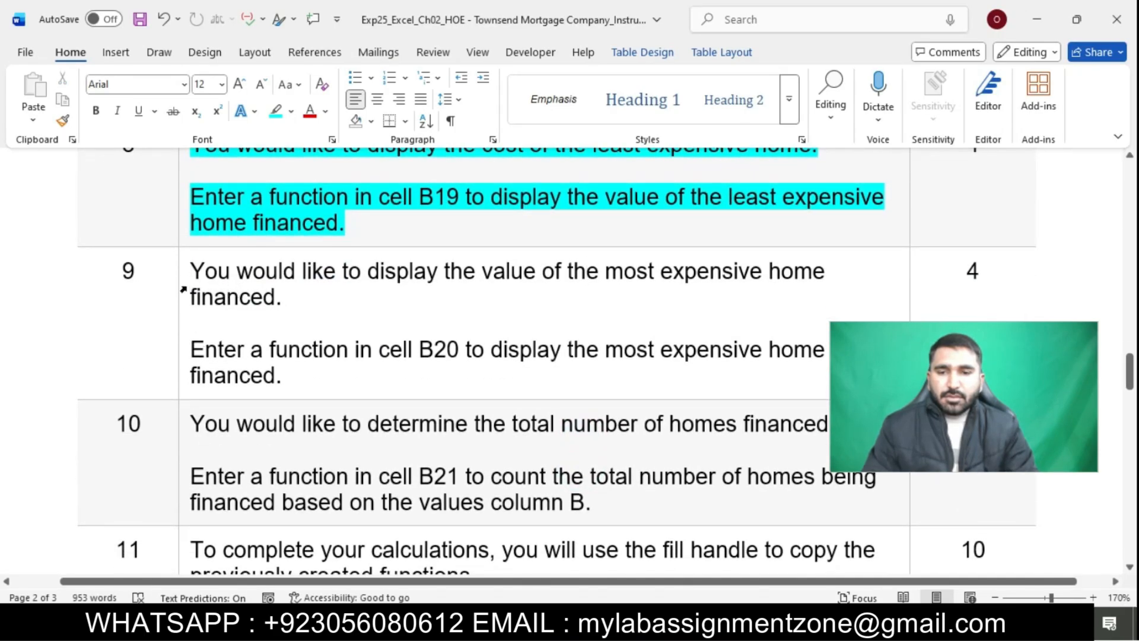
{"action": "left_click_drag", "start_coordinate": [185, 275], "coordinate": [451, 515]}
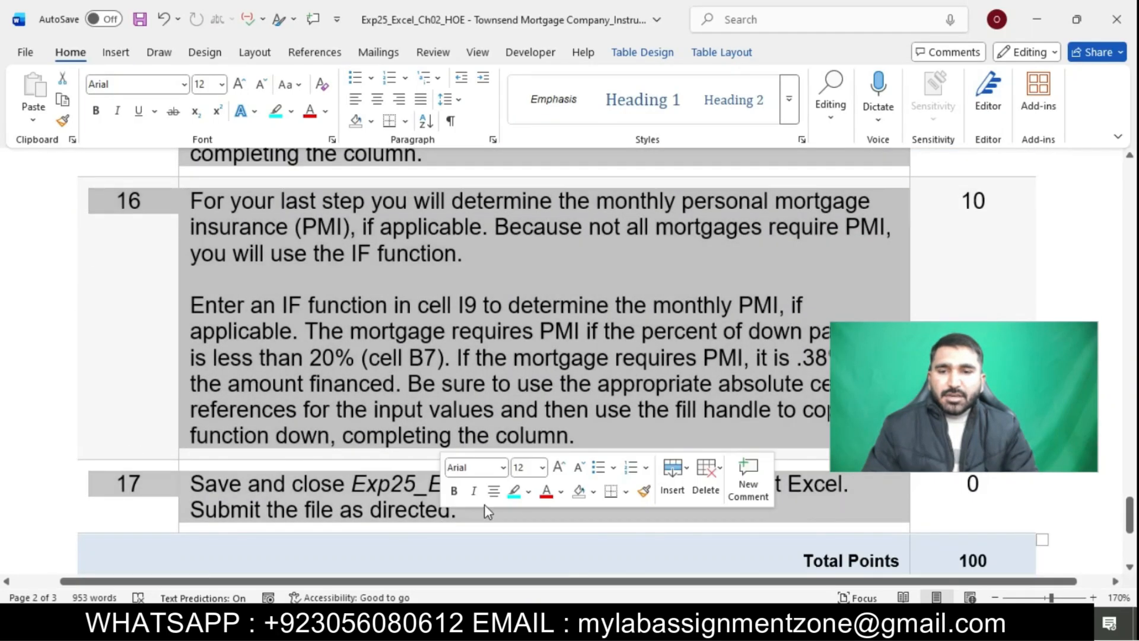
{"action": "left_click", "coordinate": [514, 491]}
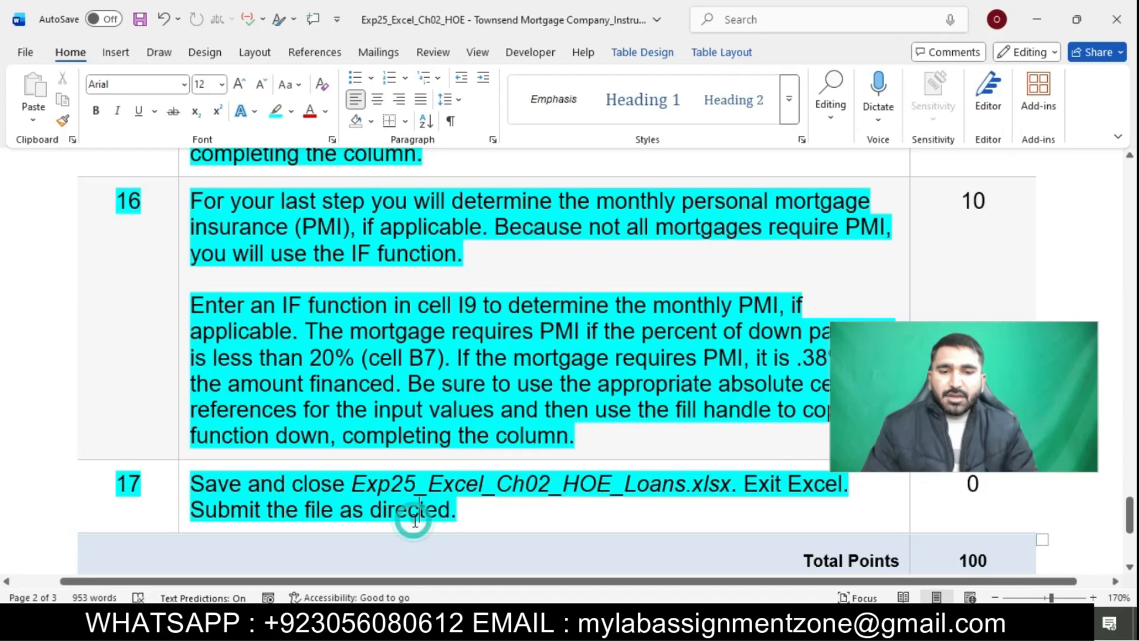
Review the highlighted instructions from step 17 back up to the project title, dismissing the low-battery notice on the way
{"action": "scroll", "coordinate": [415, 513], "scroll_direction": "down", "scroll_amount": 2}
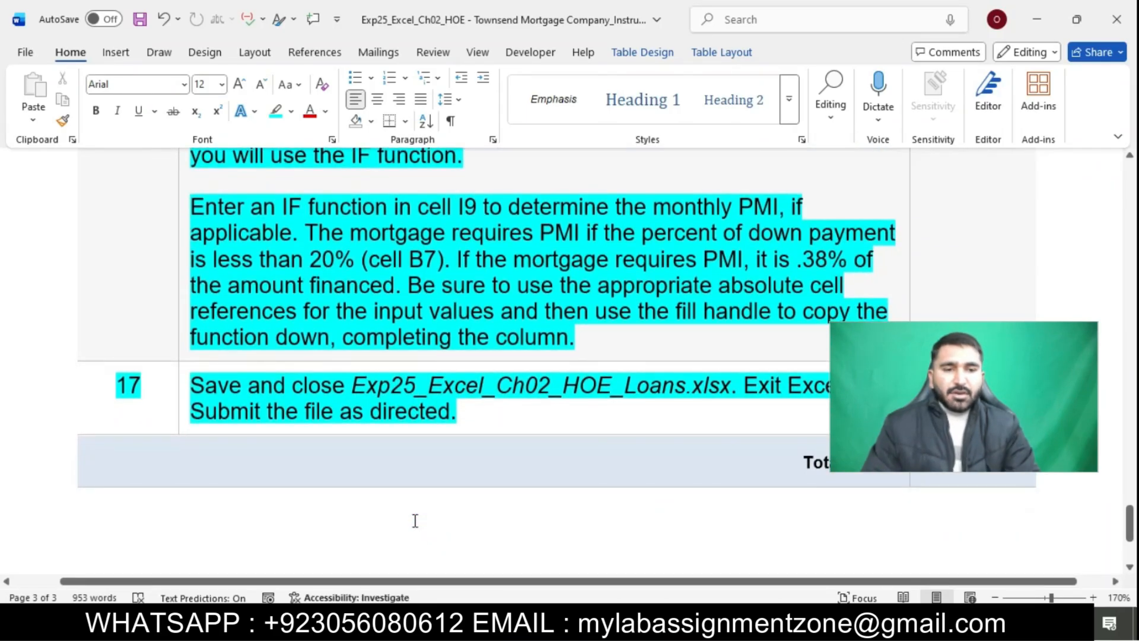
{"action": "left_click", "coordinate": [416, 520]}
{"action": "scroll", "coordinate": [415, 520], "scroll_direction": "up", "scroll_amount": 1}
{"action": "scroll", "coordinate": [415, 520], "scroll_direction": "up", "scroll_amount": 15}
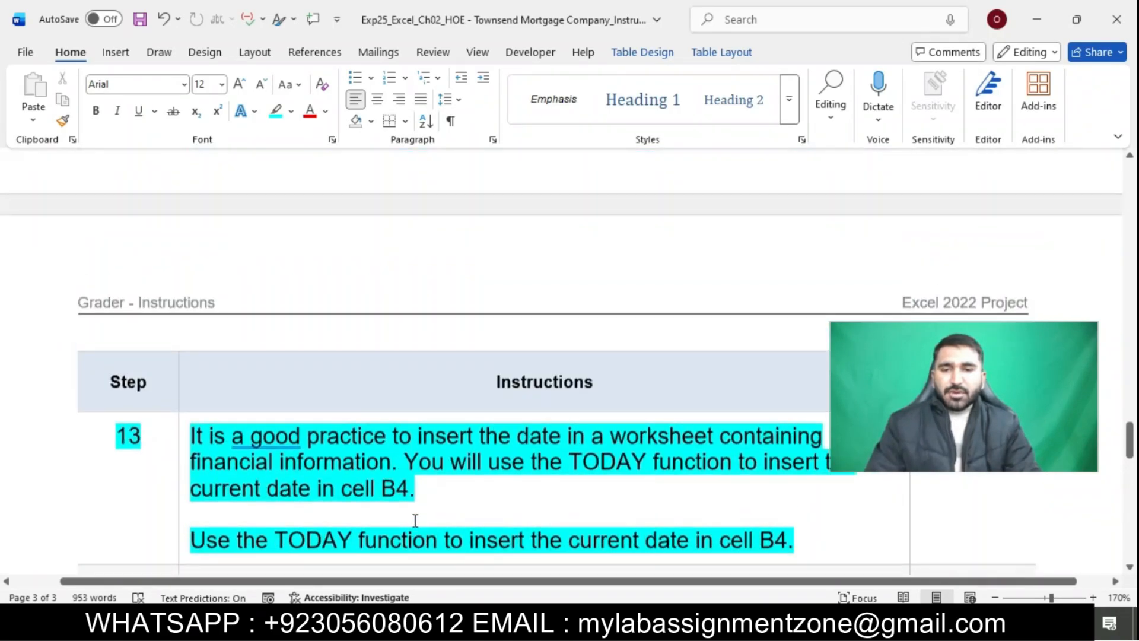
{"action": "scroll", "coordinate": [415, 520], "scroll_direction": "up", "scroll_amount": 12}
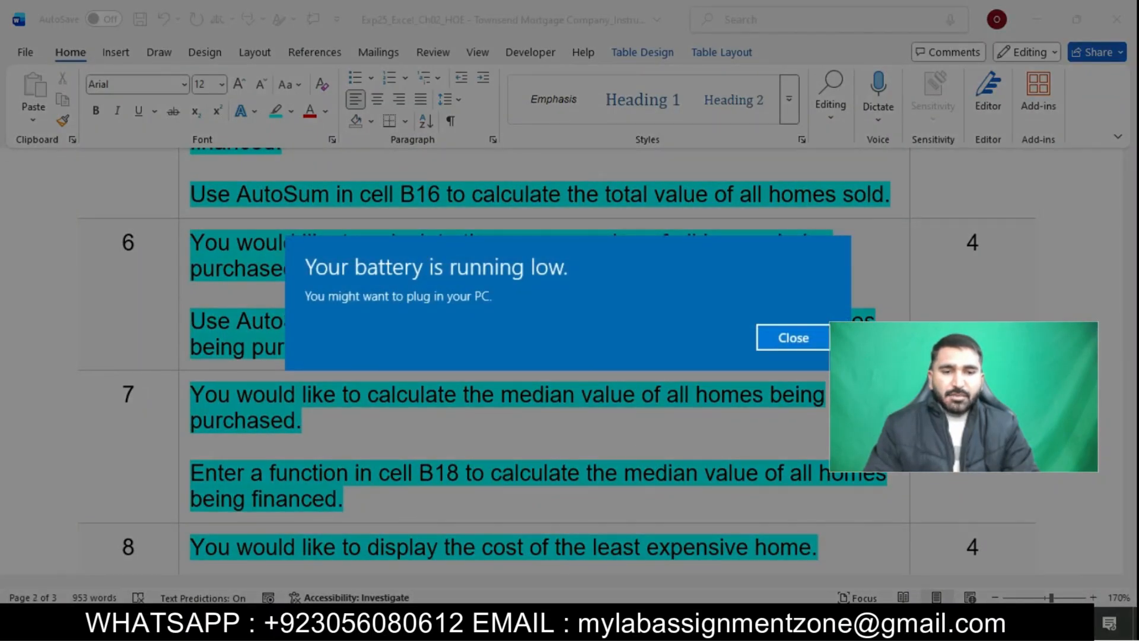
{"action": "left_click", "coordinate": [793, 338]}
{"action": "scroll", "coordinate": [713, 398], "scroll_direction": "up", "scroll_amount": 10}
{"action": "scroll", "coordinate": [713, 399], "scroll_direction": "up", "scroll_amount": 15}
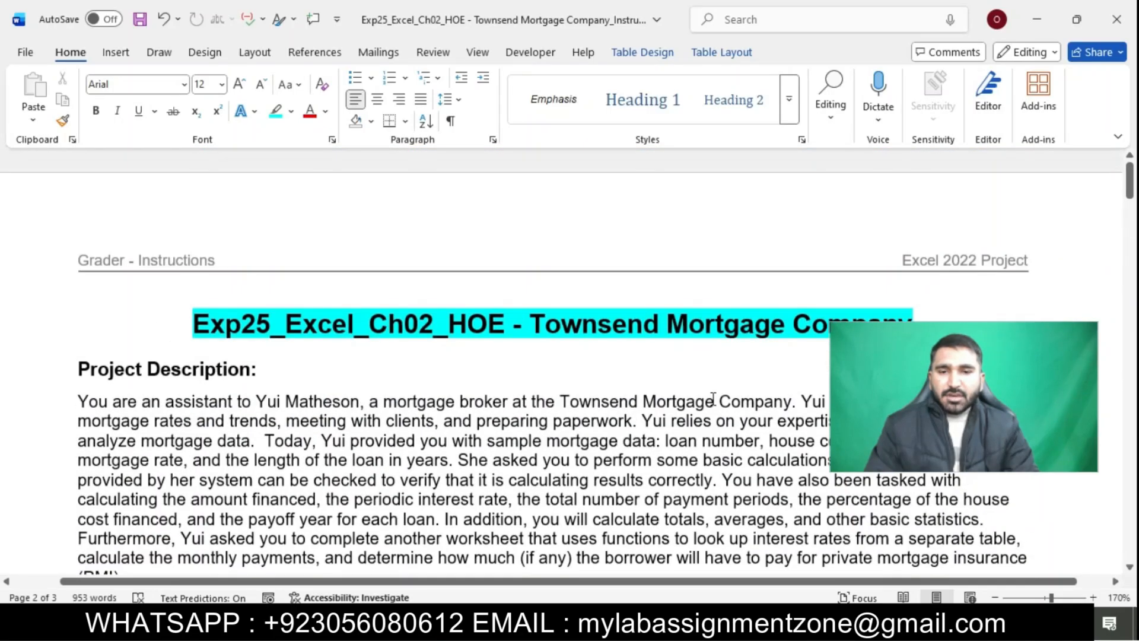